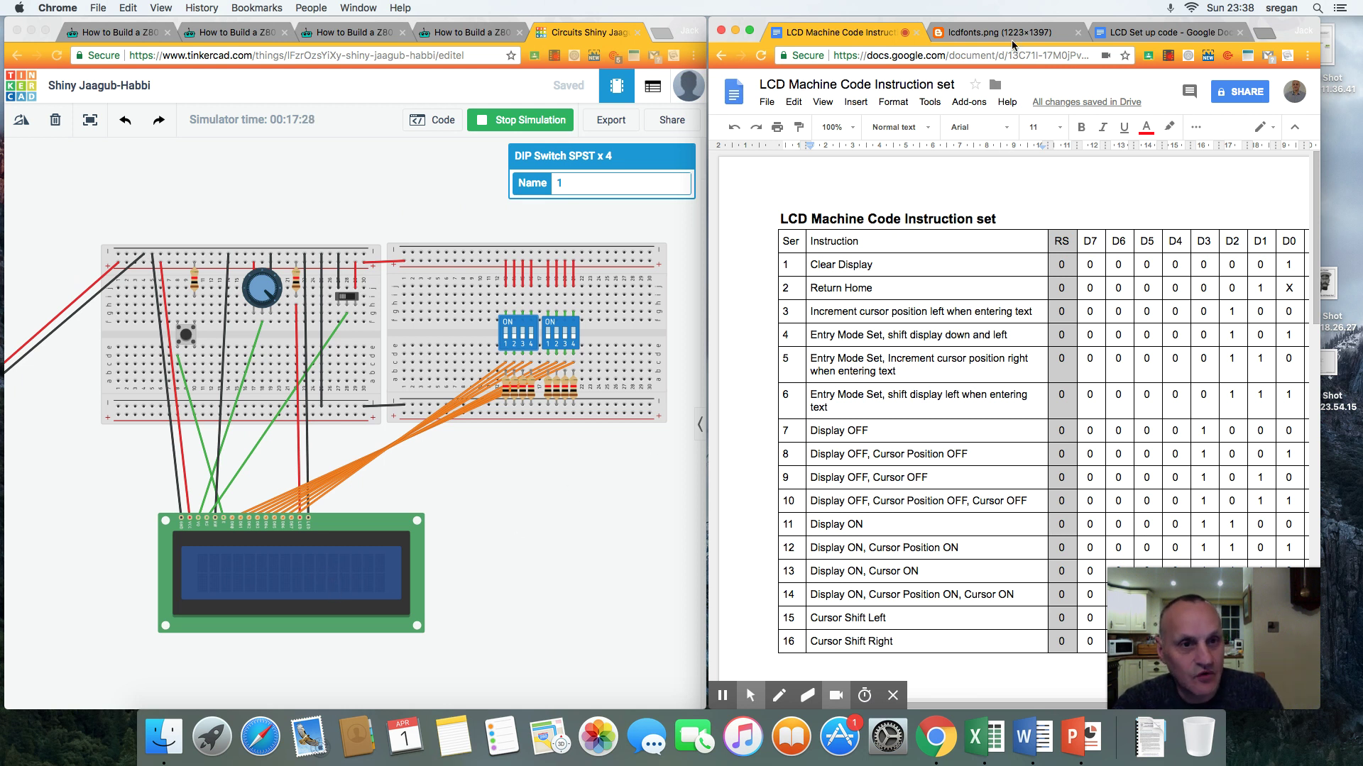
Step: Review the LCD set-up code, character font table and machine code instruction set alongside the circuit's two DIP switches
{"action": "left_click", "coordinate": [1150, 33]}
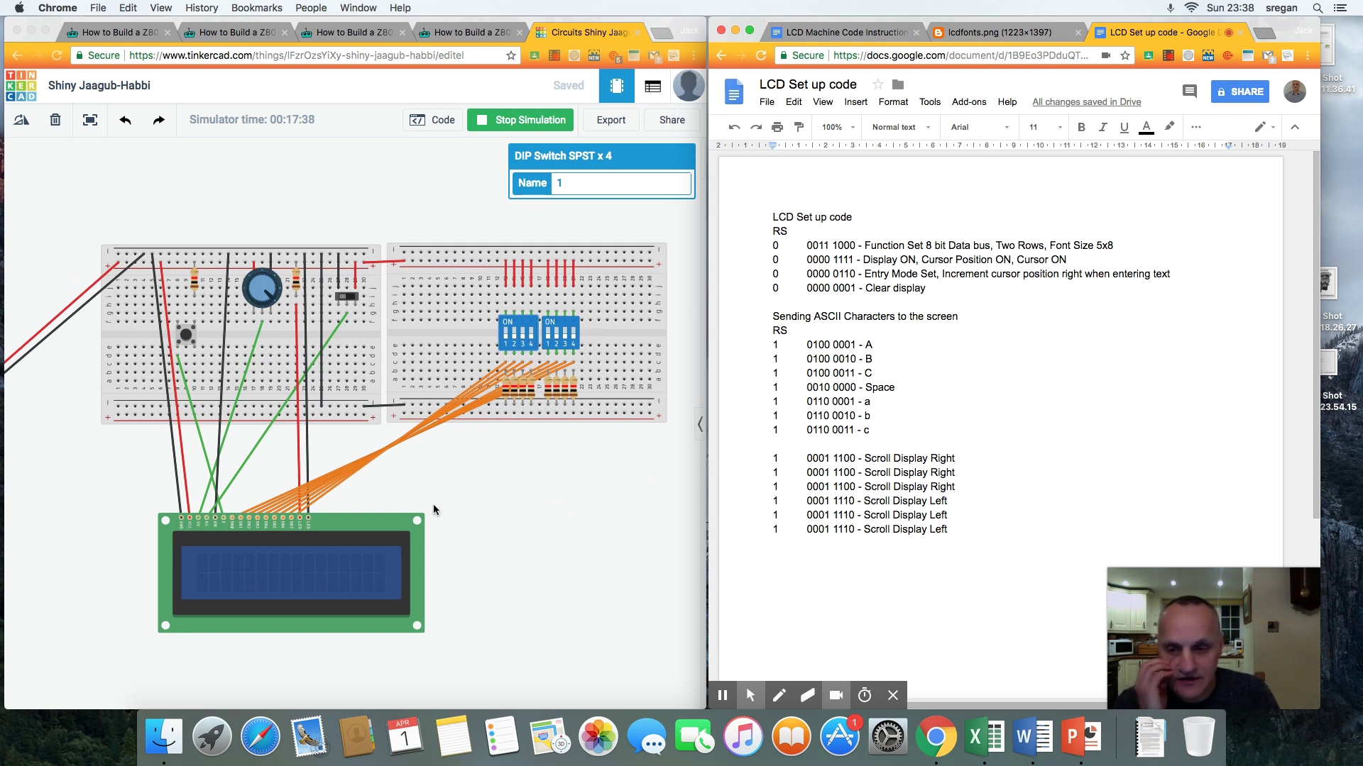
{"action": "left_click", "coordinate": [1003, 37]}
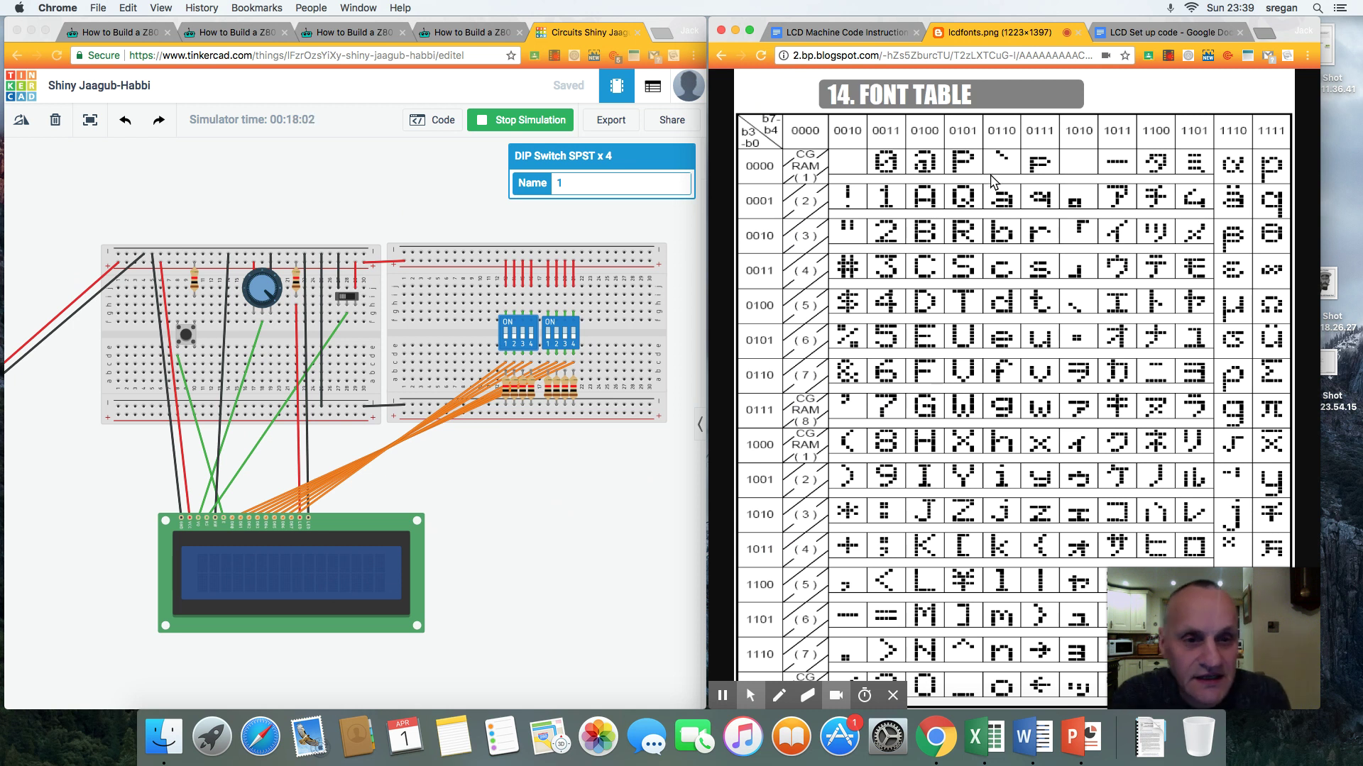
{"action": "left_click", "coordinate": [839, 30]}
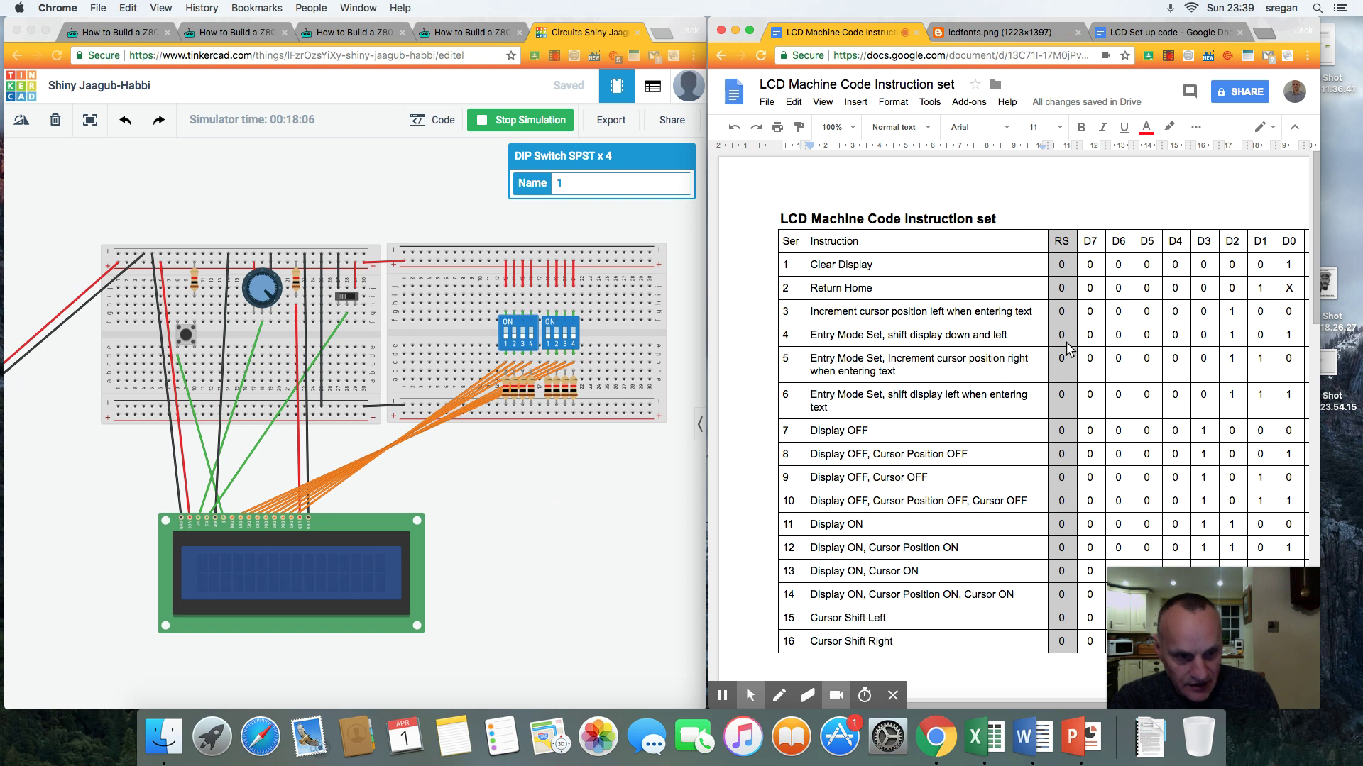
{"action": "left_click", "coordinate": [1012, 34]}
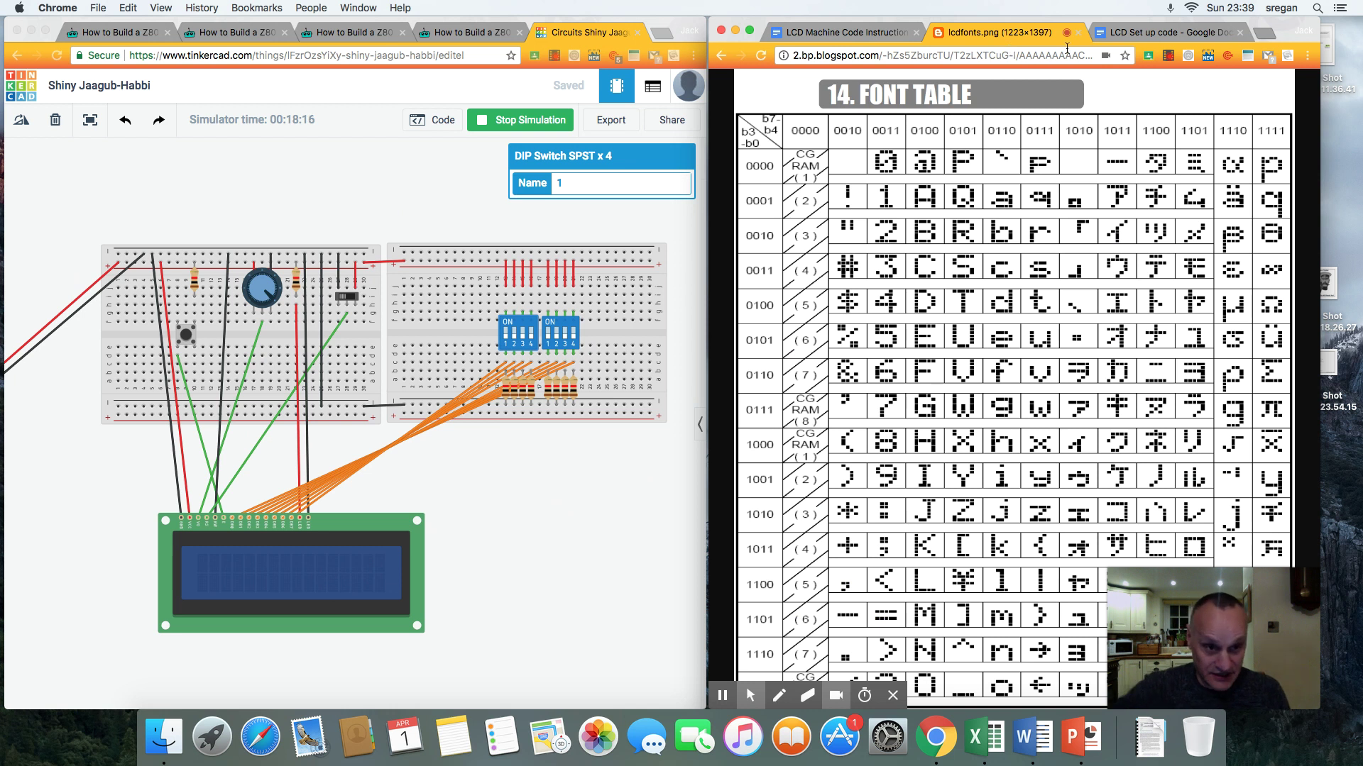
{"action": "left_click", "coordinate": [1153, 34]}
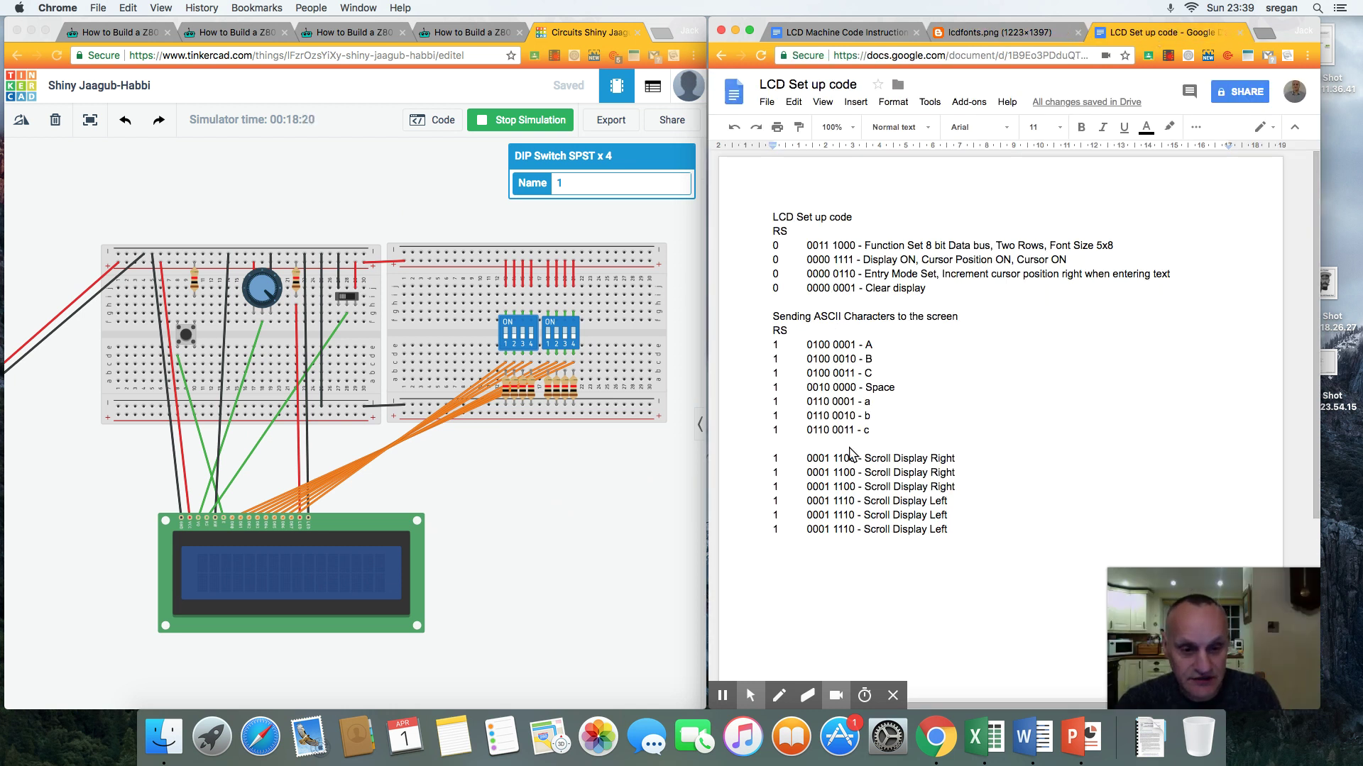
{"action": "left_click", "coordinate": [855, 28]}
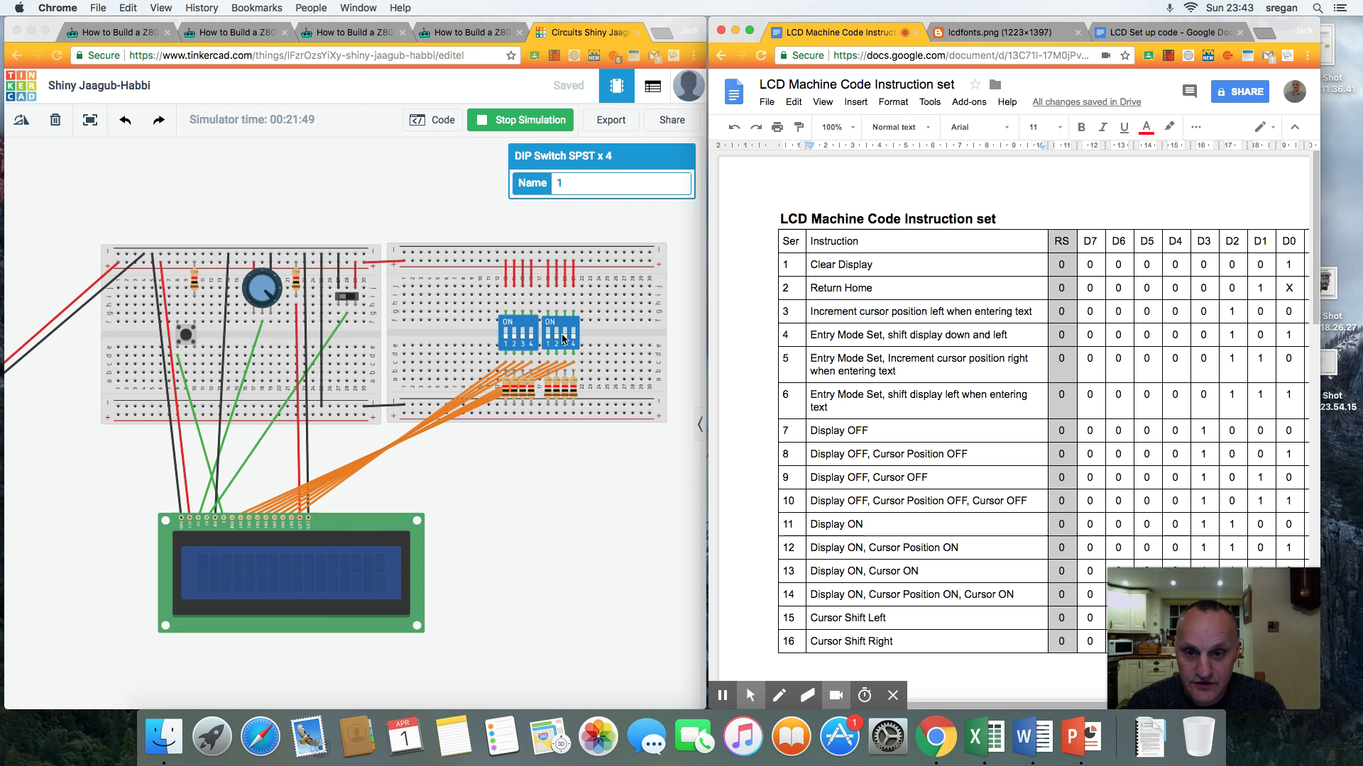
{"action": "left_click", "coordinate": [509, 341]}
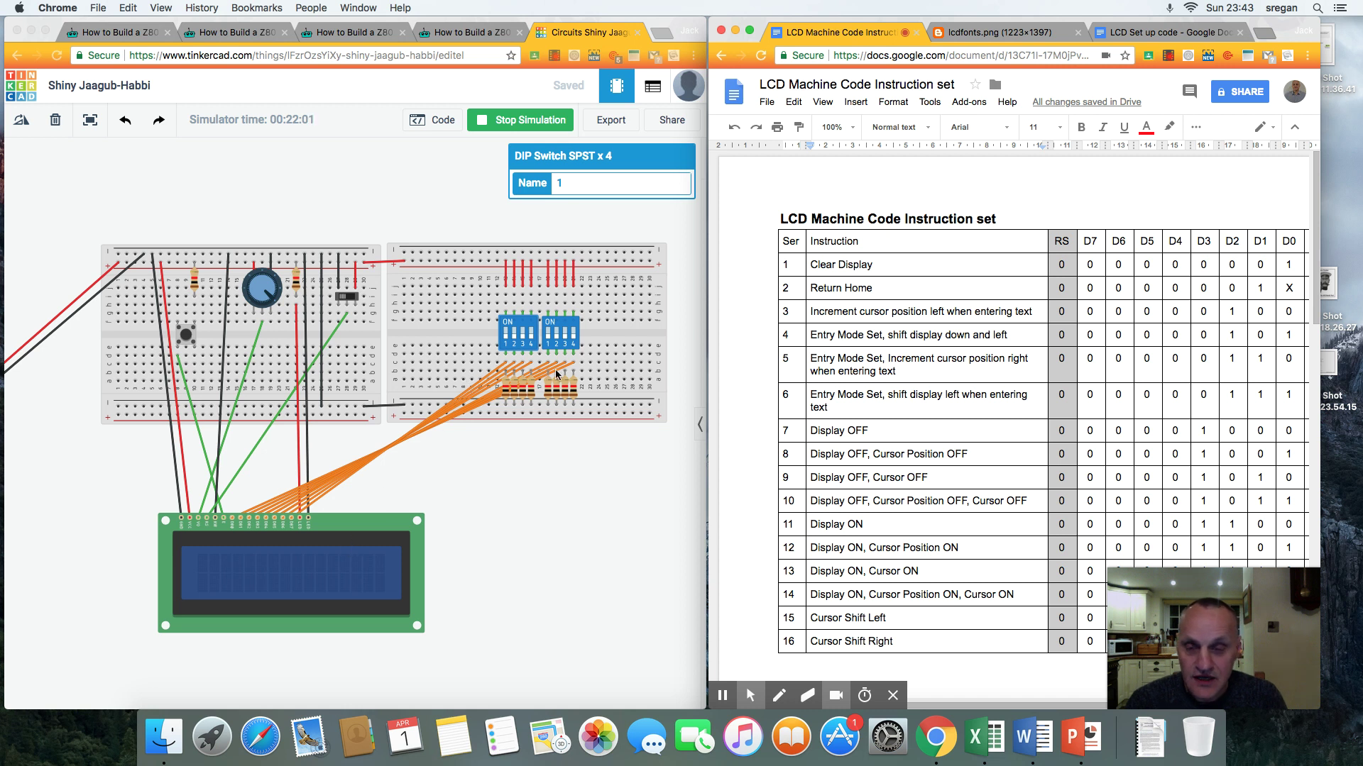
{"action": "left_click", "coordinate": [562, 327]}
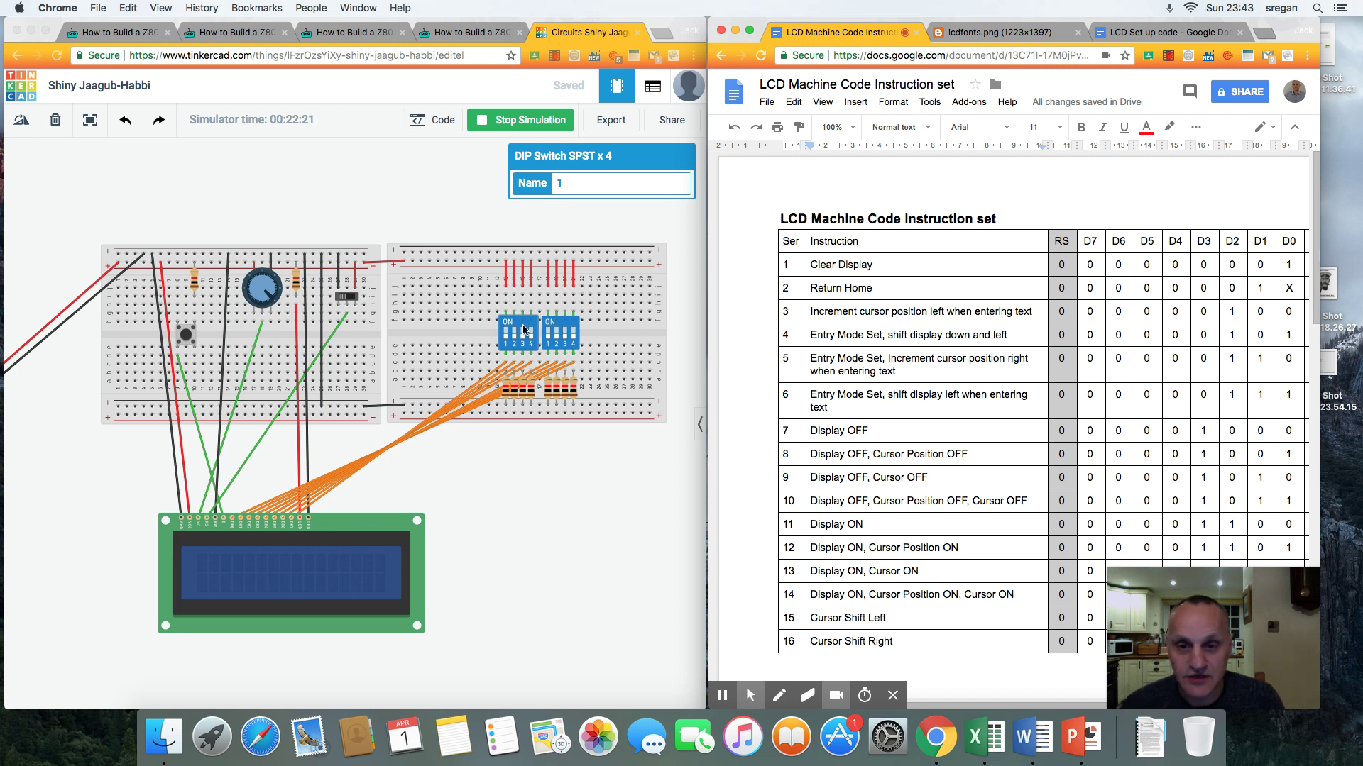
{"action": "left_click", "coordinate": [1008, 33]}
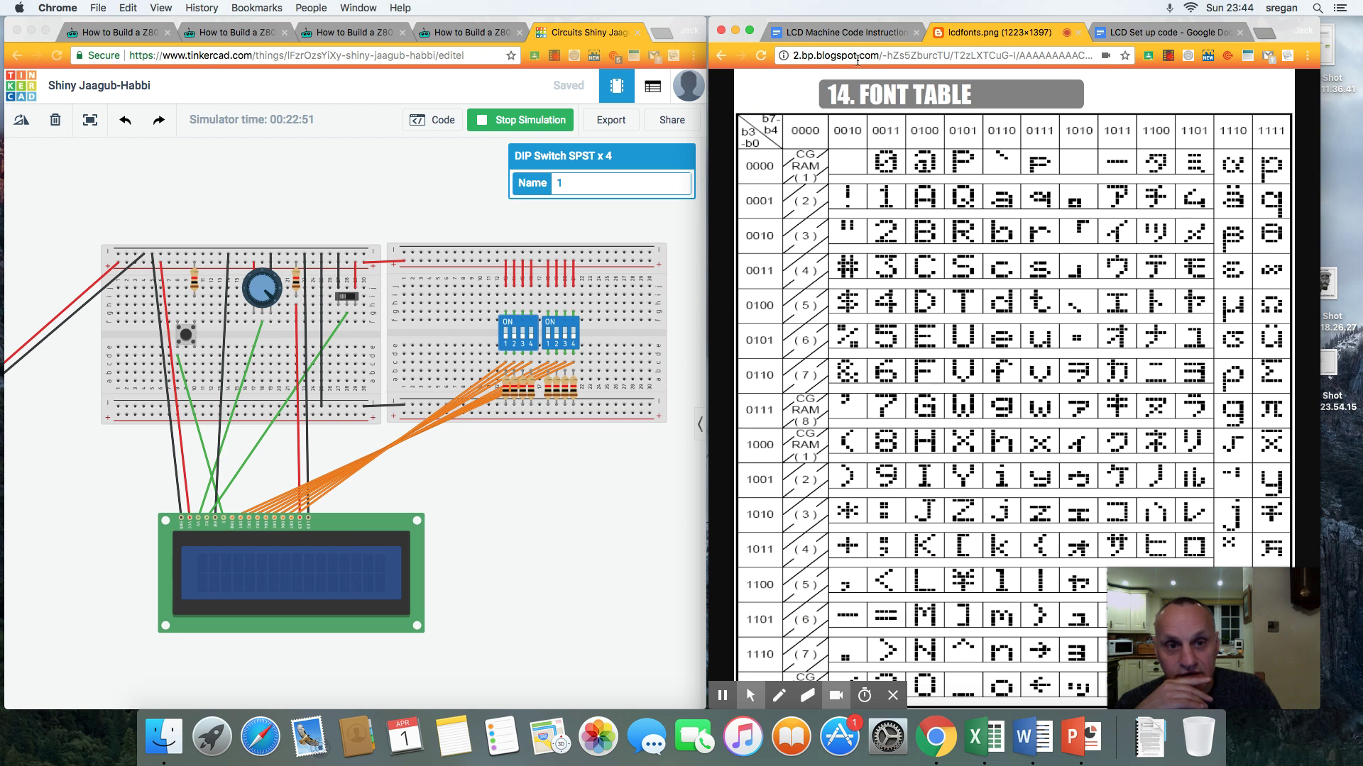
{"action": "left_click", "coordinate": [852, 40]}
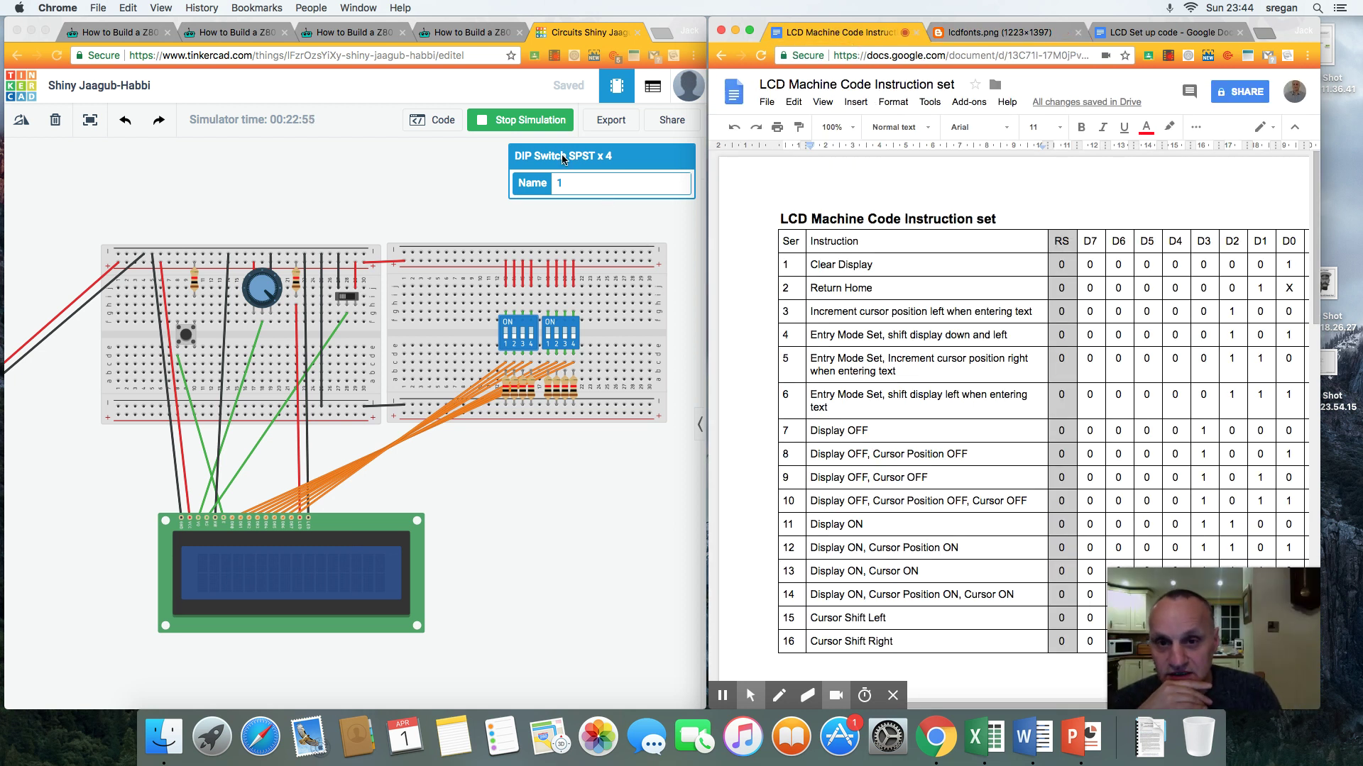
Step: Stop and restart the circuit simulation
{"action": "left_click", "coordinate": [537, 122]}
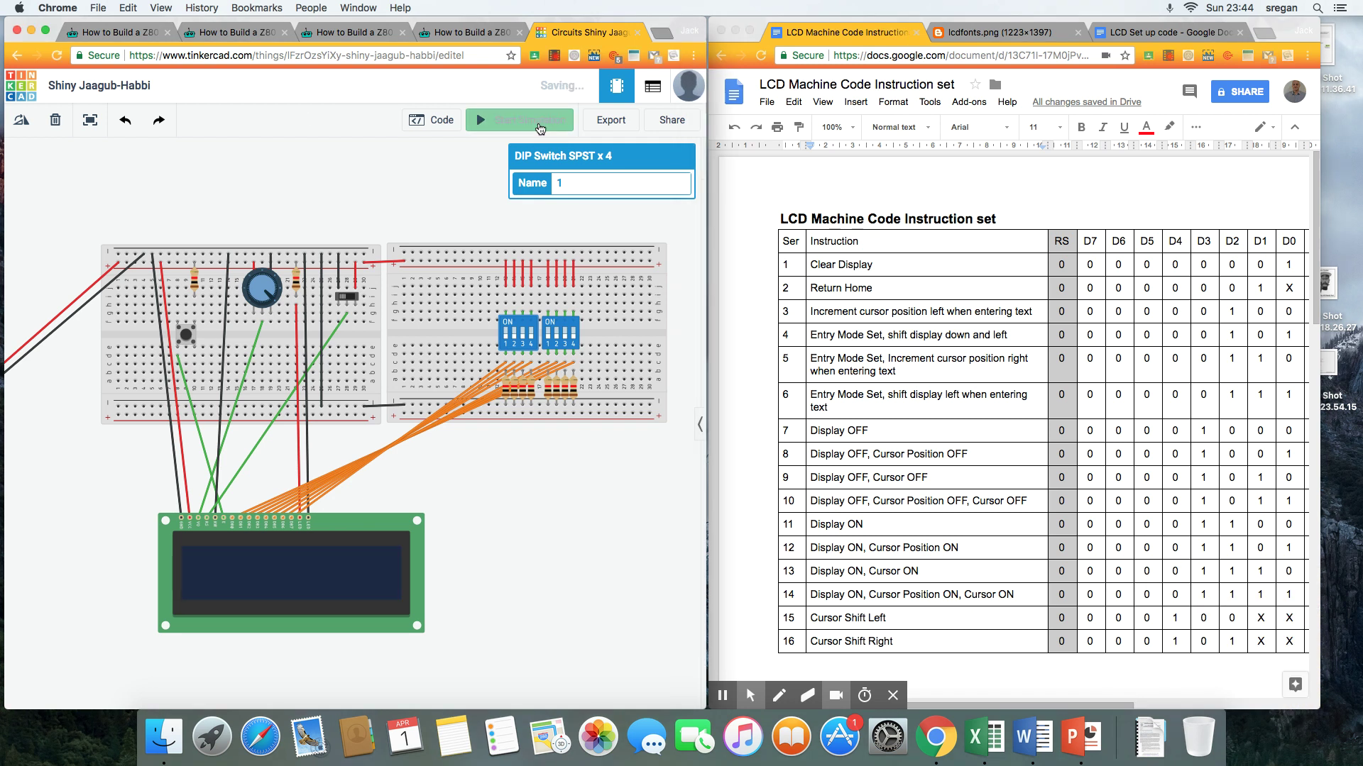
{"action": "left_click", "coordinate": [540, 124]}
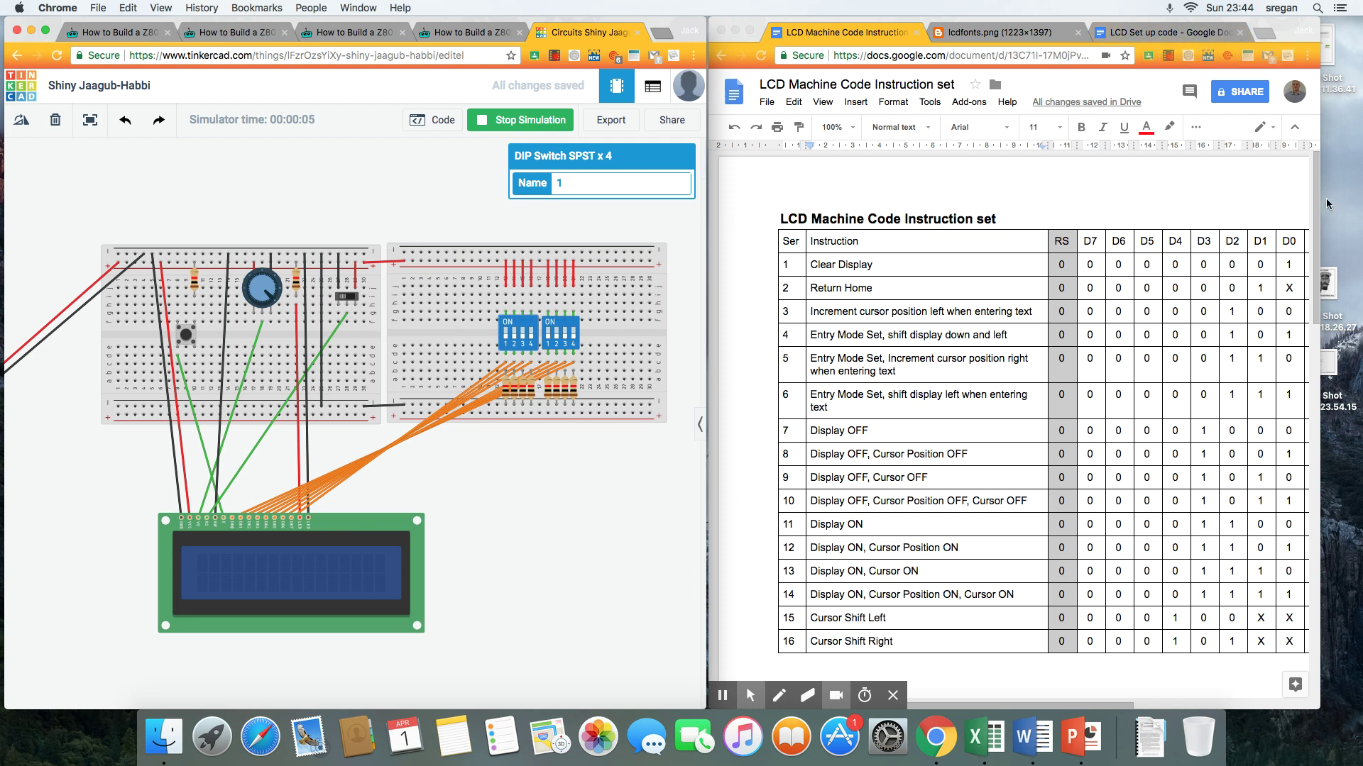
Step: Examine the function set and cursor rows in the LCD instruction set, and compare them with the LCD set-up code
{"action": "left_click", "coordinate": [1314, 292]}
{"action": "left_click_drag", "start_coordinate": [1313, 292], "coordinate": [1296, 511]}
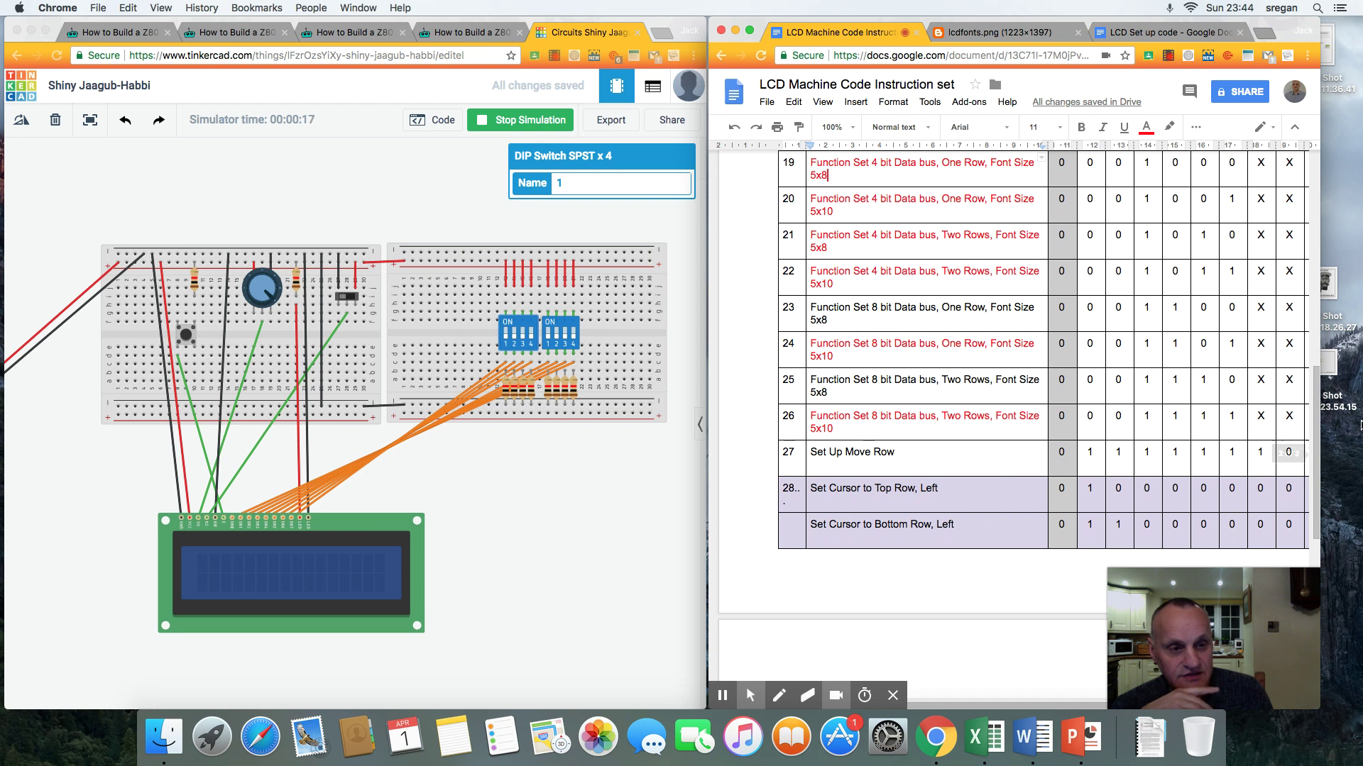
{"action": "mouse_move", "coordinate": [1311, 436]}
{"action": "left_mouse_down"}
{"action": "mouse_move", "coordinate": [1321, 477]}
{"action": "mouse_move", "coordinate": [1319, 449]}
{"action": "left_mouse_up"}
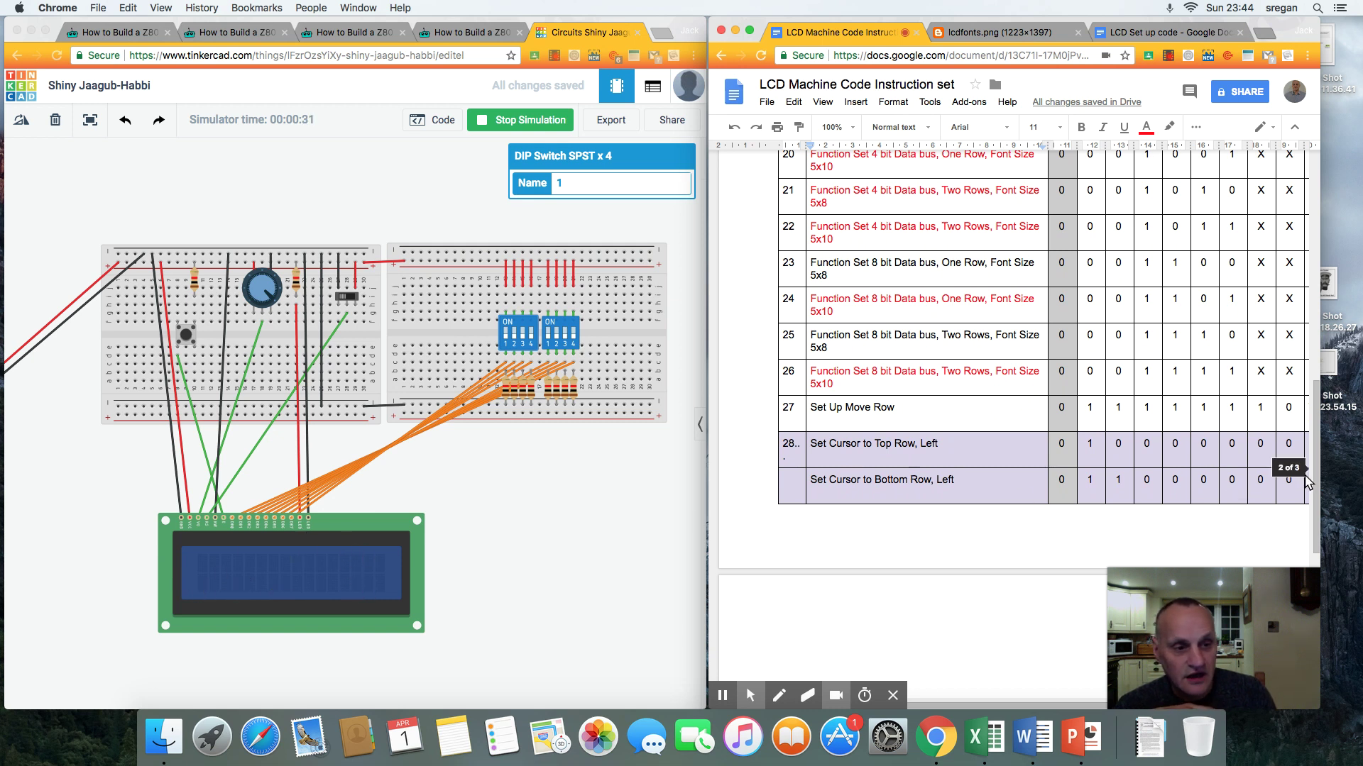
{"action": "left_click_drag", "start_coordinate": [1315, 472], "coordinate": [1314, 224]}
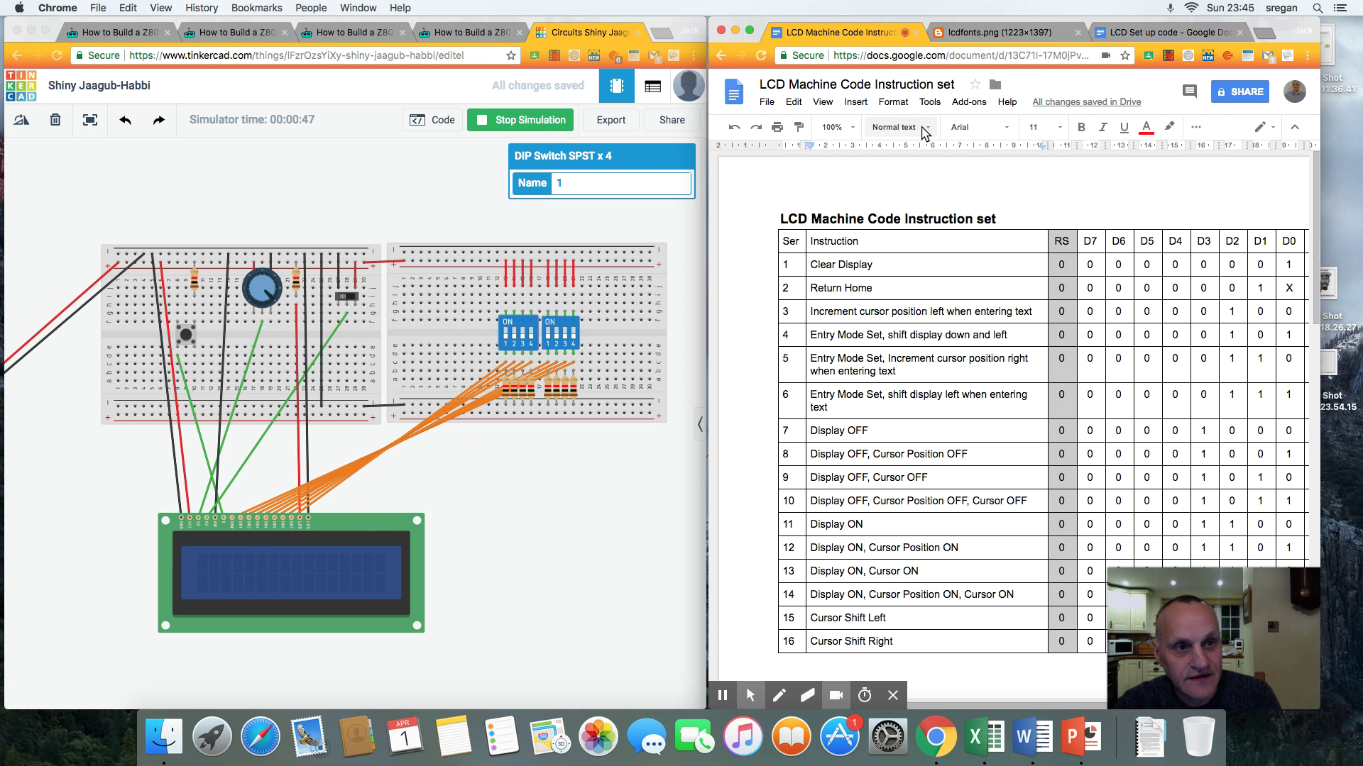
{"action": "left_click", "coordinate": [1131, 35]}
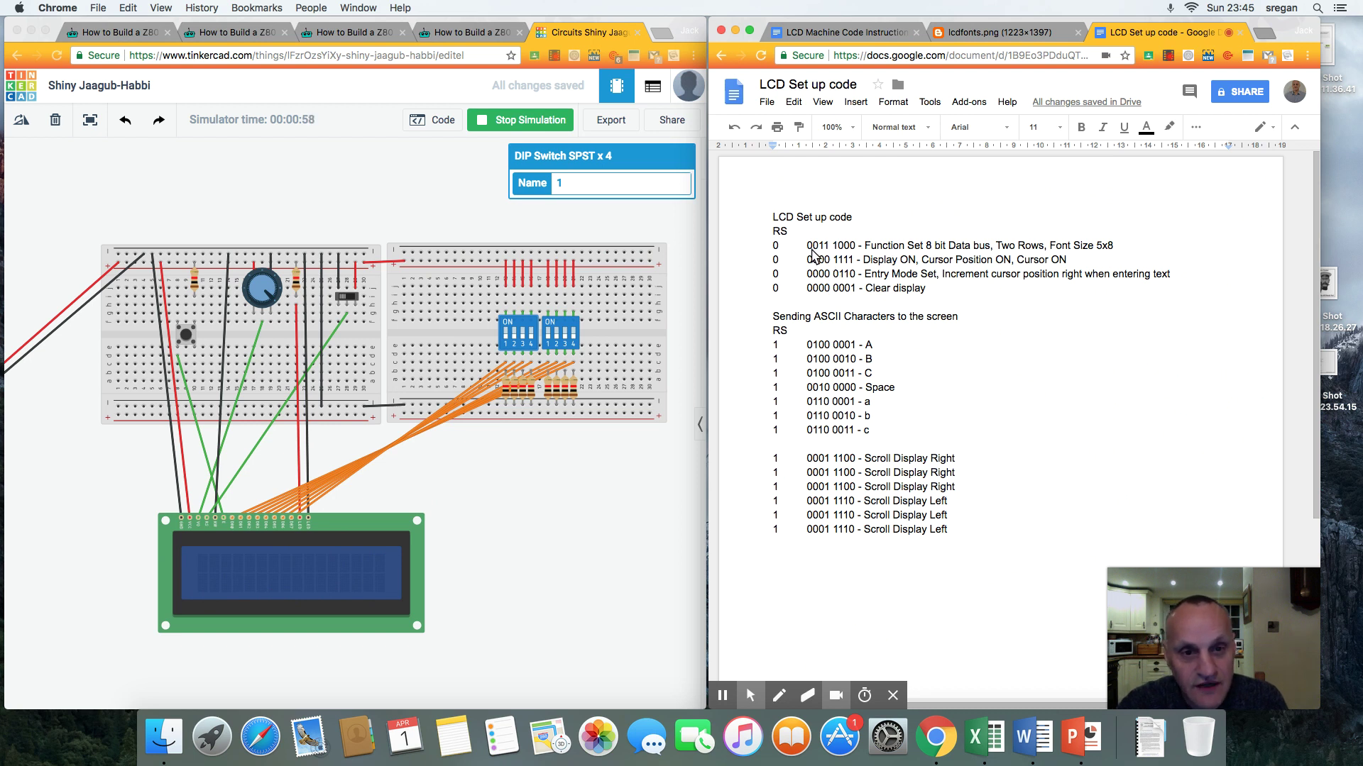
Step: Set the RS slide switch for instructions and send Function Set 0011 1000 and Display ON 0000 1111 to the LCD
{"action": "left_click", "coordinate": [345, 297]}
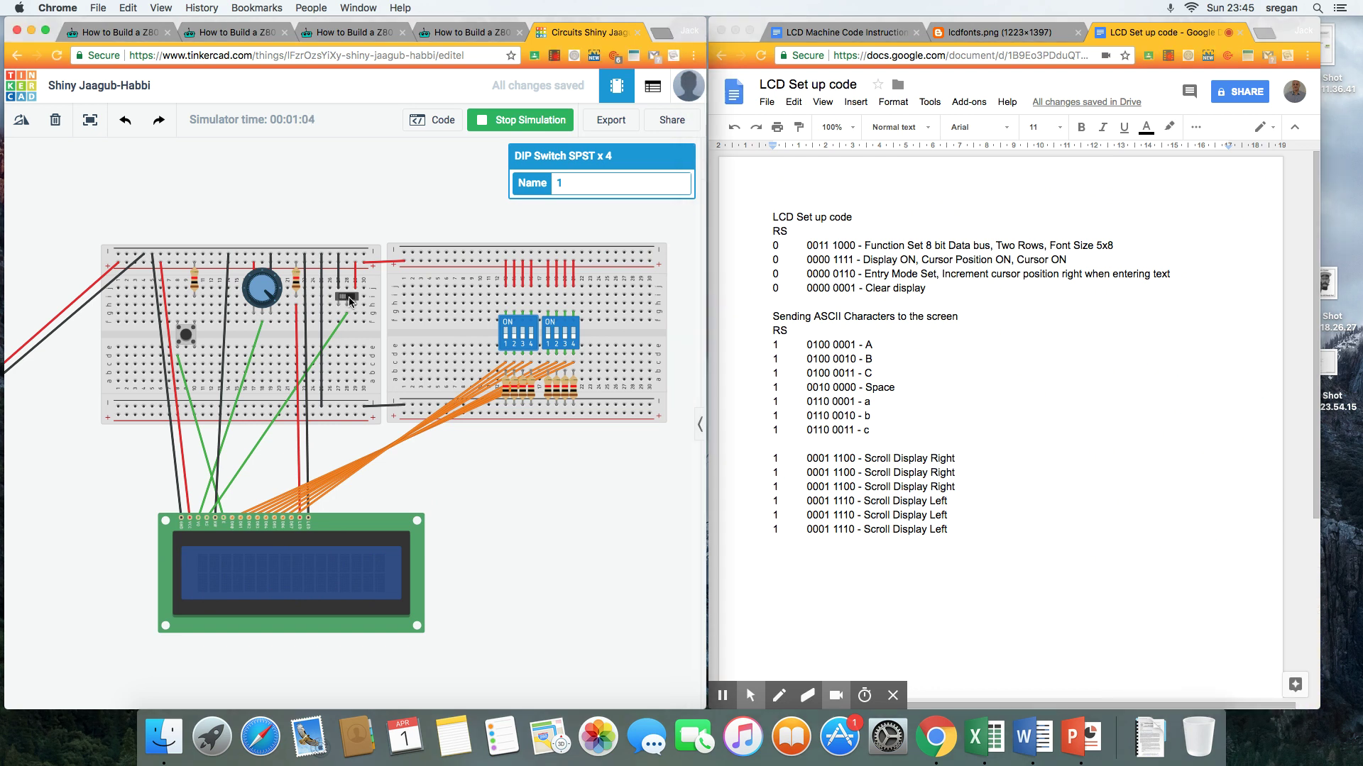
{"action": "left_click", "coordinate": [349, 301]}
{"action": "left_click", "coordinate": [347, 299]}
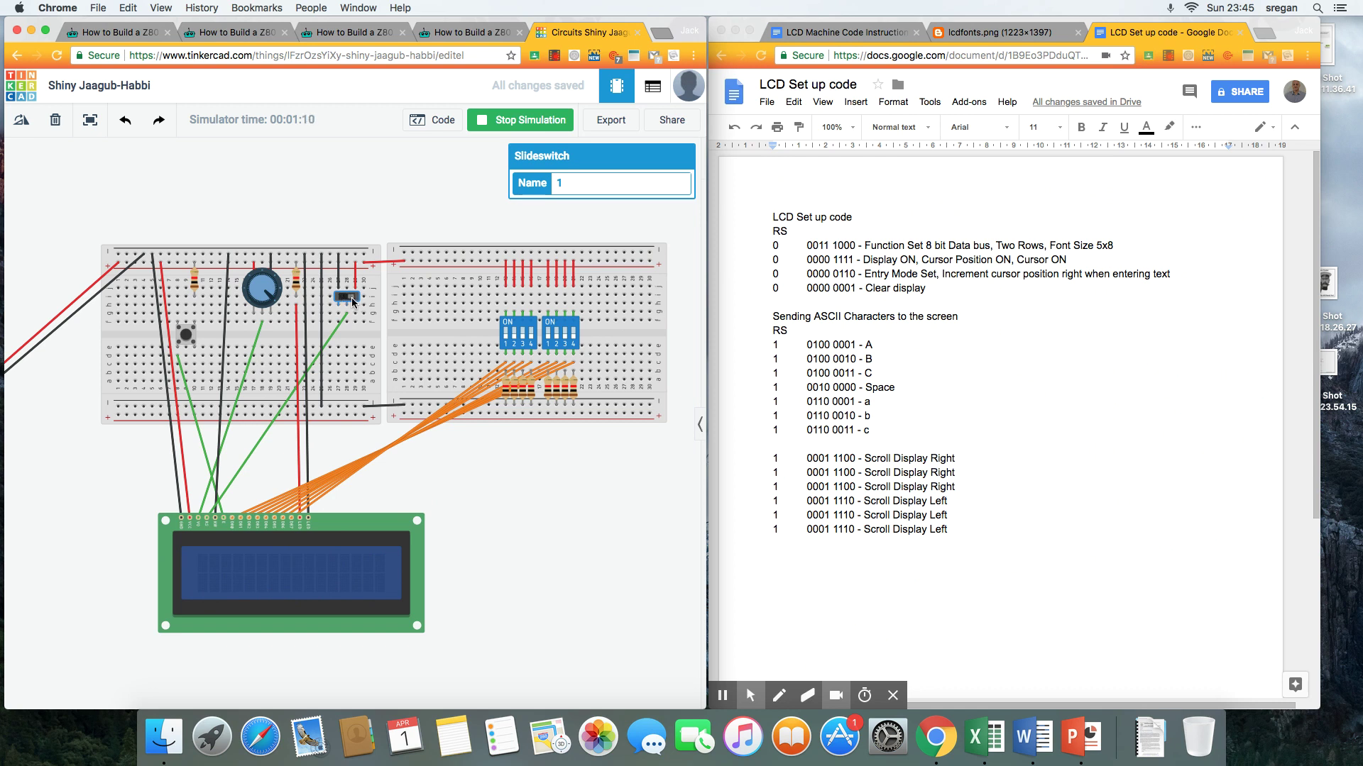
{"action": "left_click", "coordinate": [345, 301]}
{"action": "left_click", "coordinate": [345, 301]}
{"action": "left_click", "coordinate": [185, 338]}
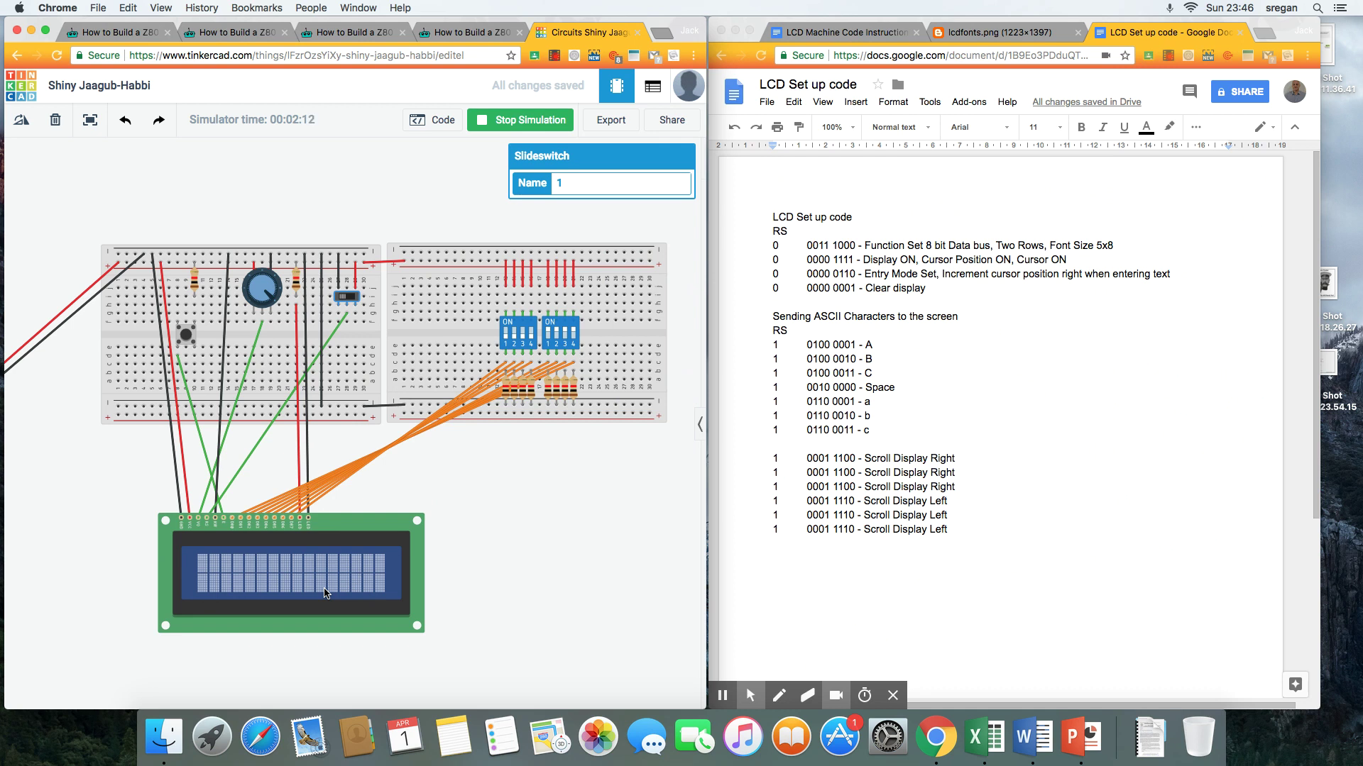
Step: Check the LCD contrast potentiometer, and send Entry Mode Set 0000 0110 and Clear display 0000 0001
{"action": "left_click", "coordinate": [273, 302]}
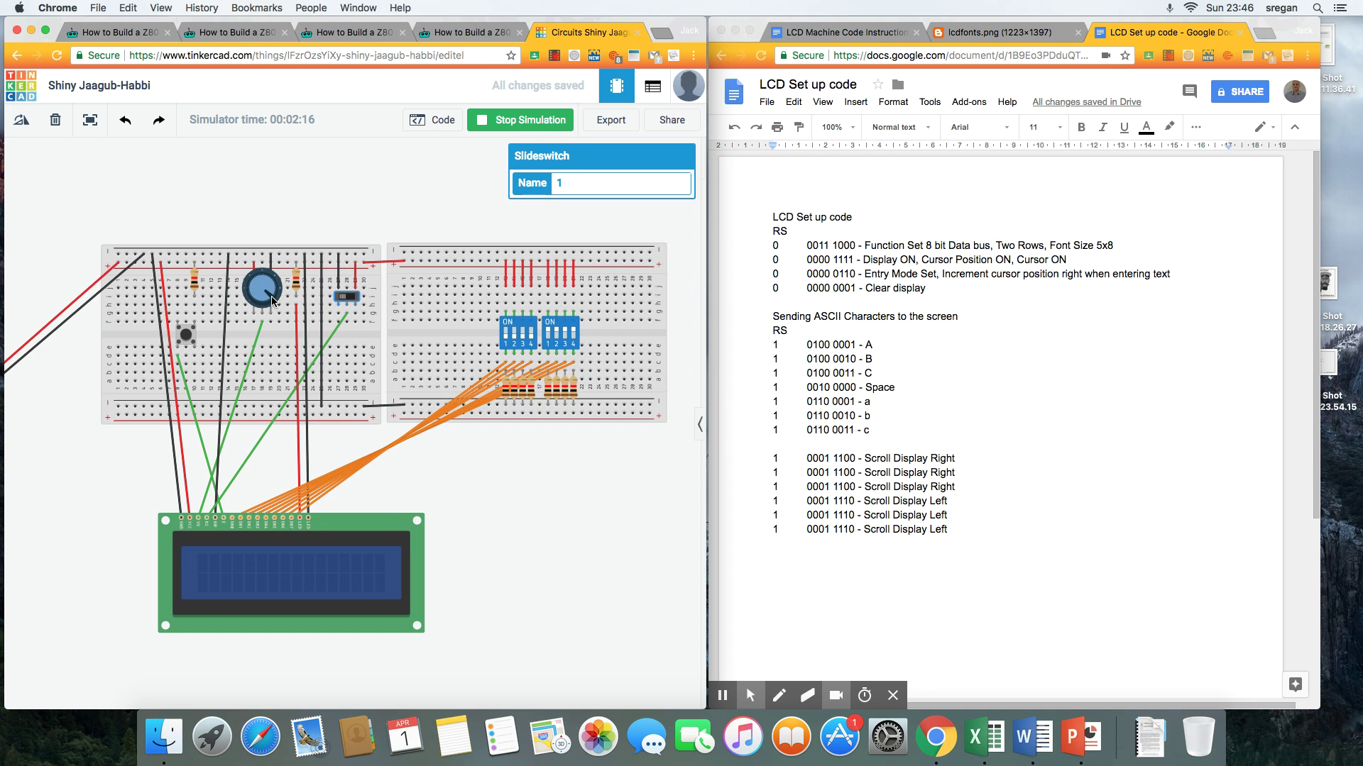
{"action": "left_click", "coordinate": [273, 301]}
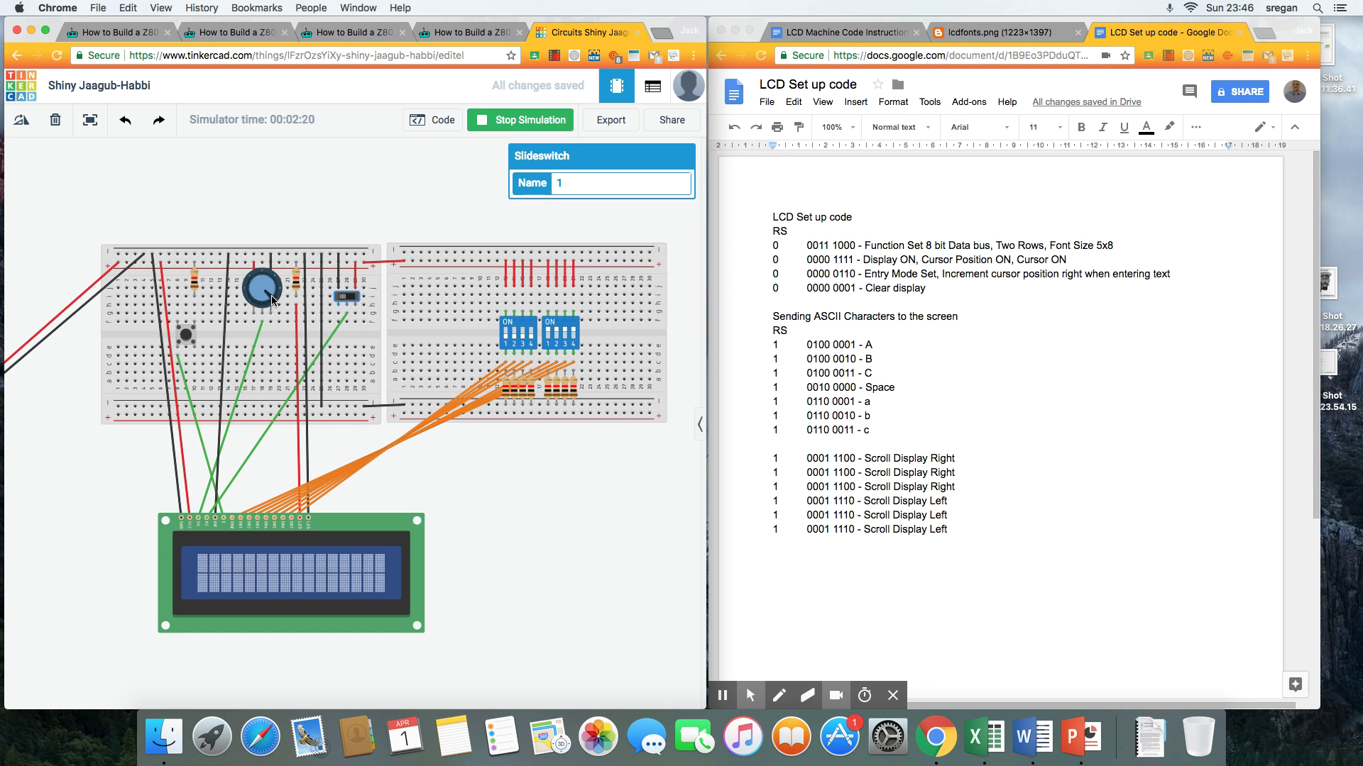
{"action": "left_click", "coordinate": [273, 301]}
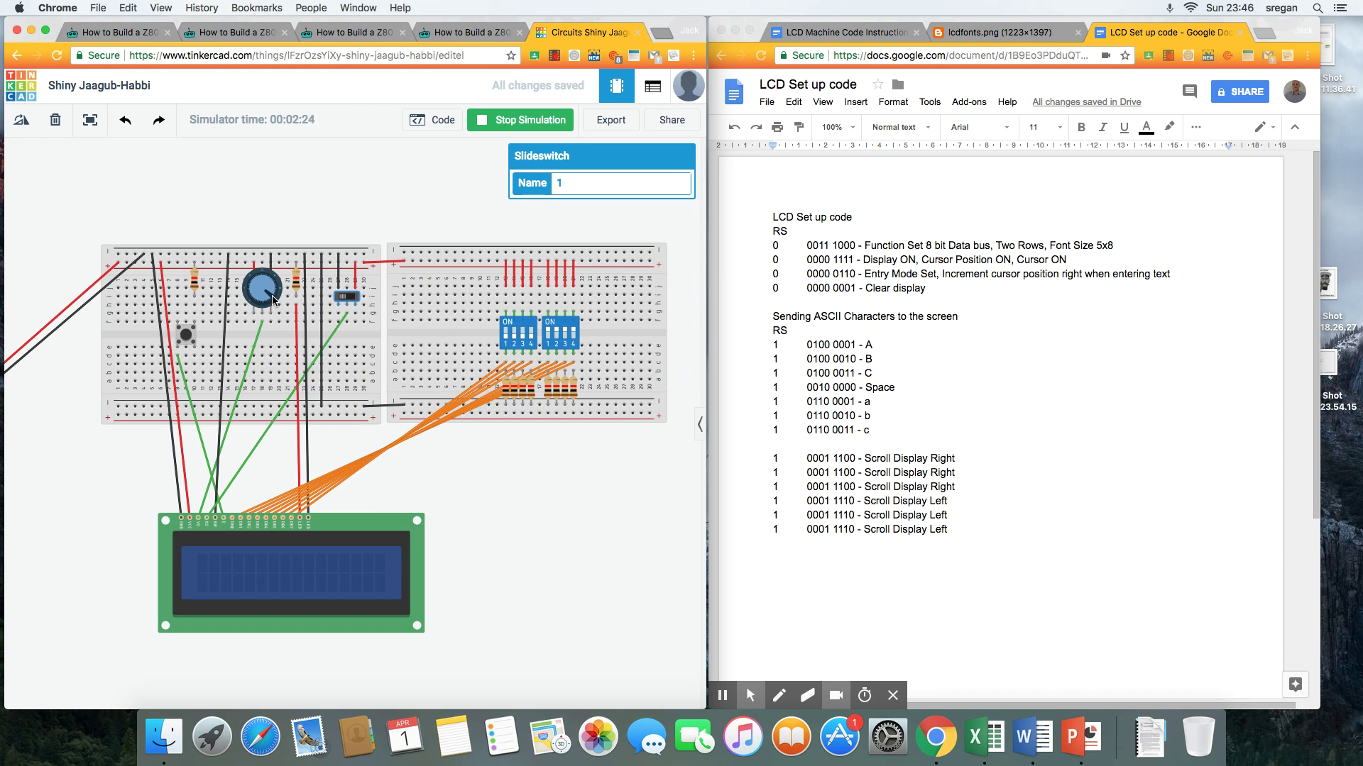
{"action": "left_click", "coordinate": [272, 300]}
Step: Set the RS slide switch to 1 and send the characters A (0100 0001) and B (0100 0010) to the LCD
{"action": "left_click", "coordinate": [841, 35]}
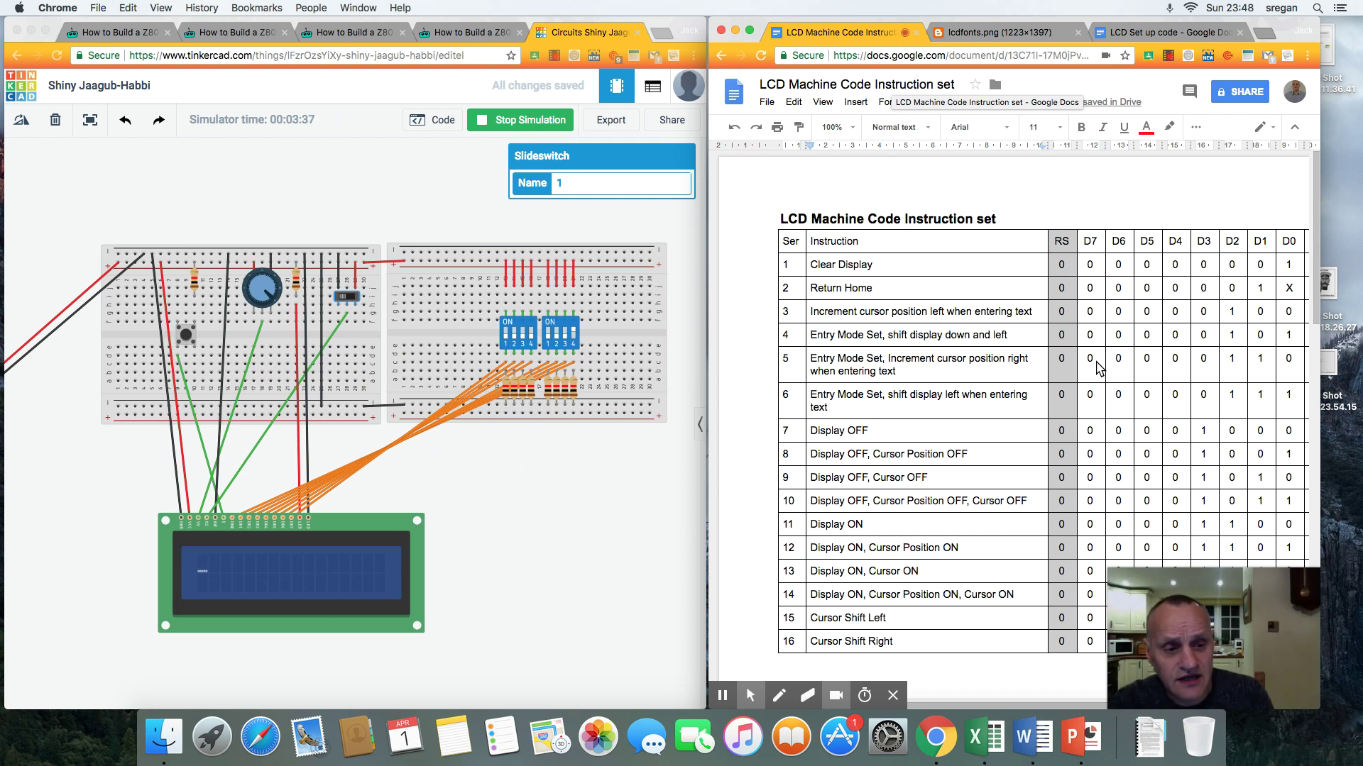
{"action": "left_click", "coordinate": [1007, 34]}
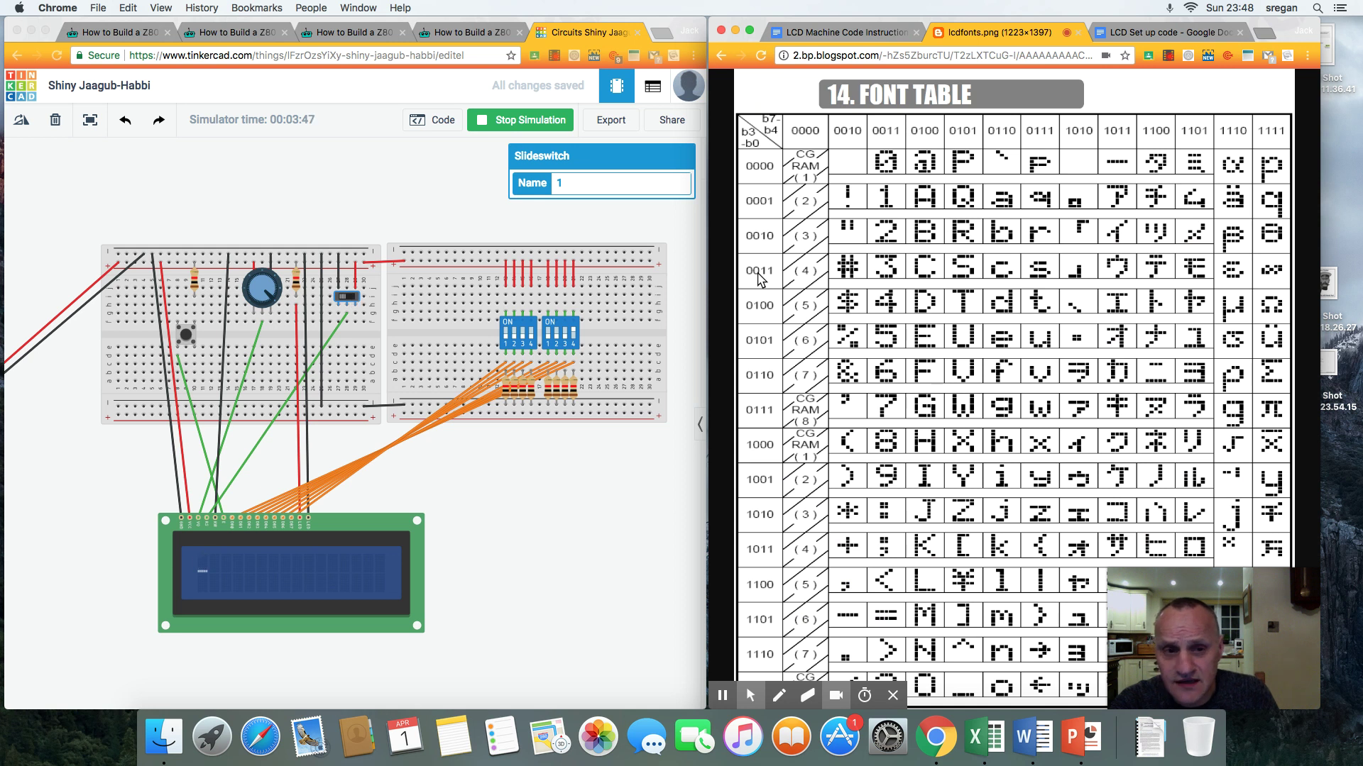
{"action": "left_click", "coordinate": [1112, 36]}
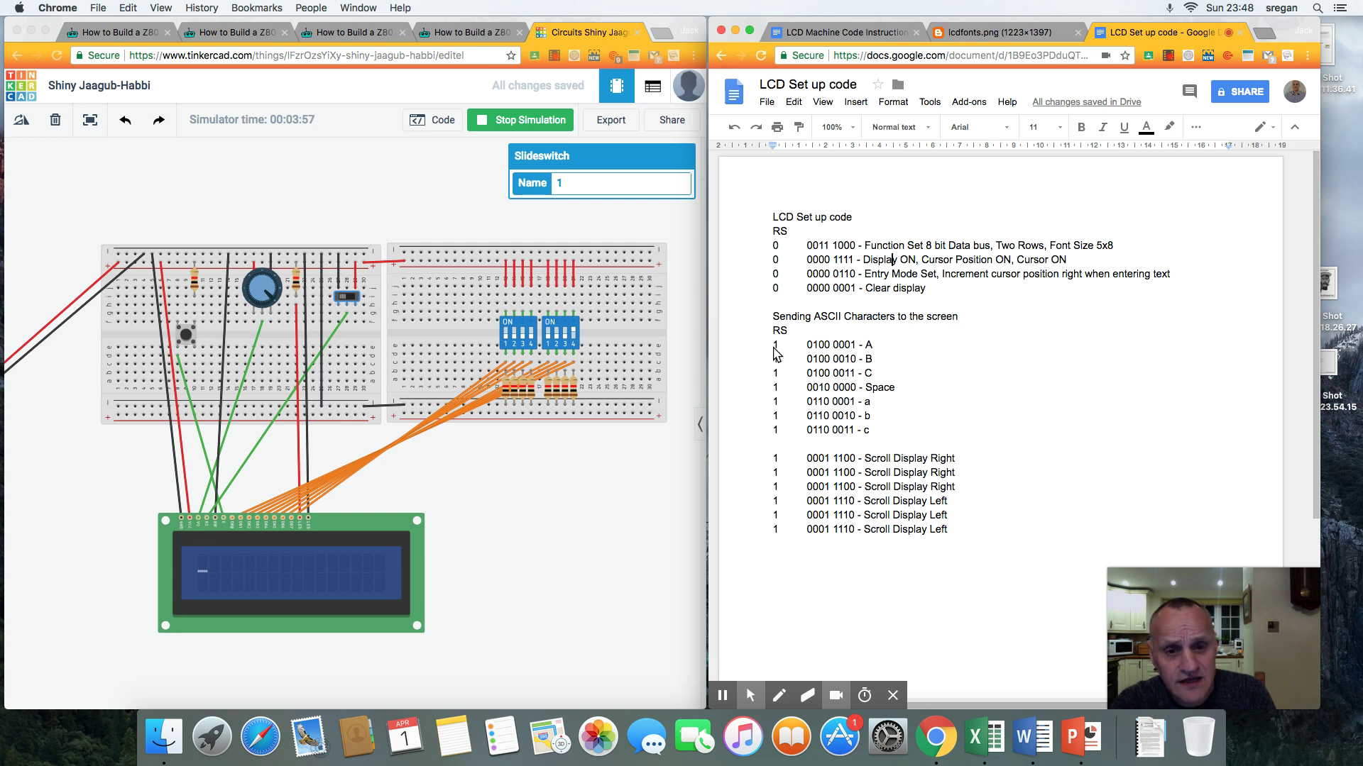
{"action": "left_click", "coordinate": [351, 300]}
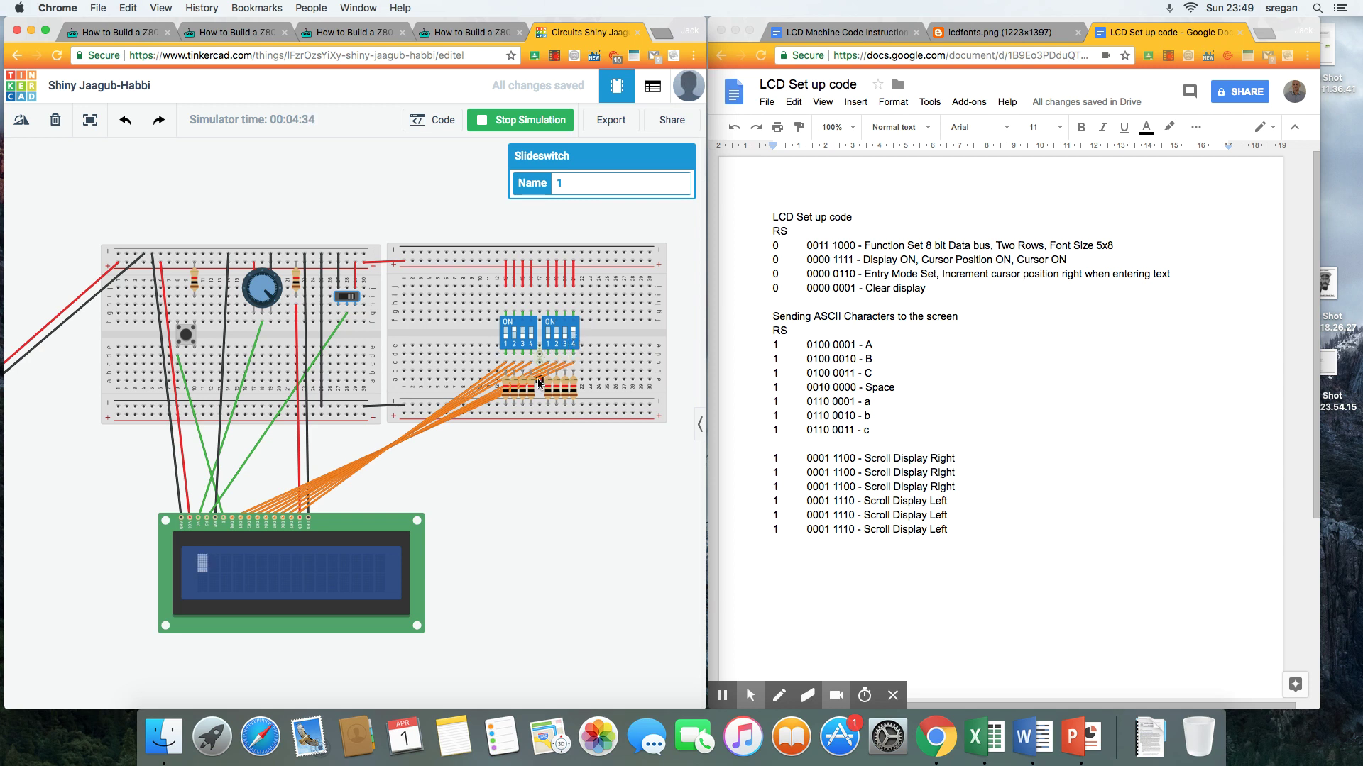
{"action": "left_click", "coordinate": [186, 334]}
Step: Look up the code for the character C, set the DIP switches to 0100 0011 and send it to the LCD
{"action": "left_click", "coordinate": [875, 35]}
{"action": "left_click", "coordinate": [876, 35]}
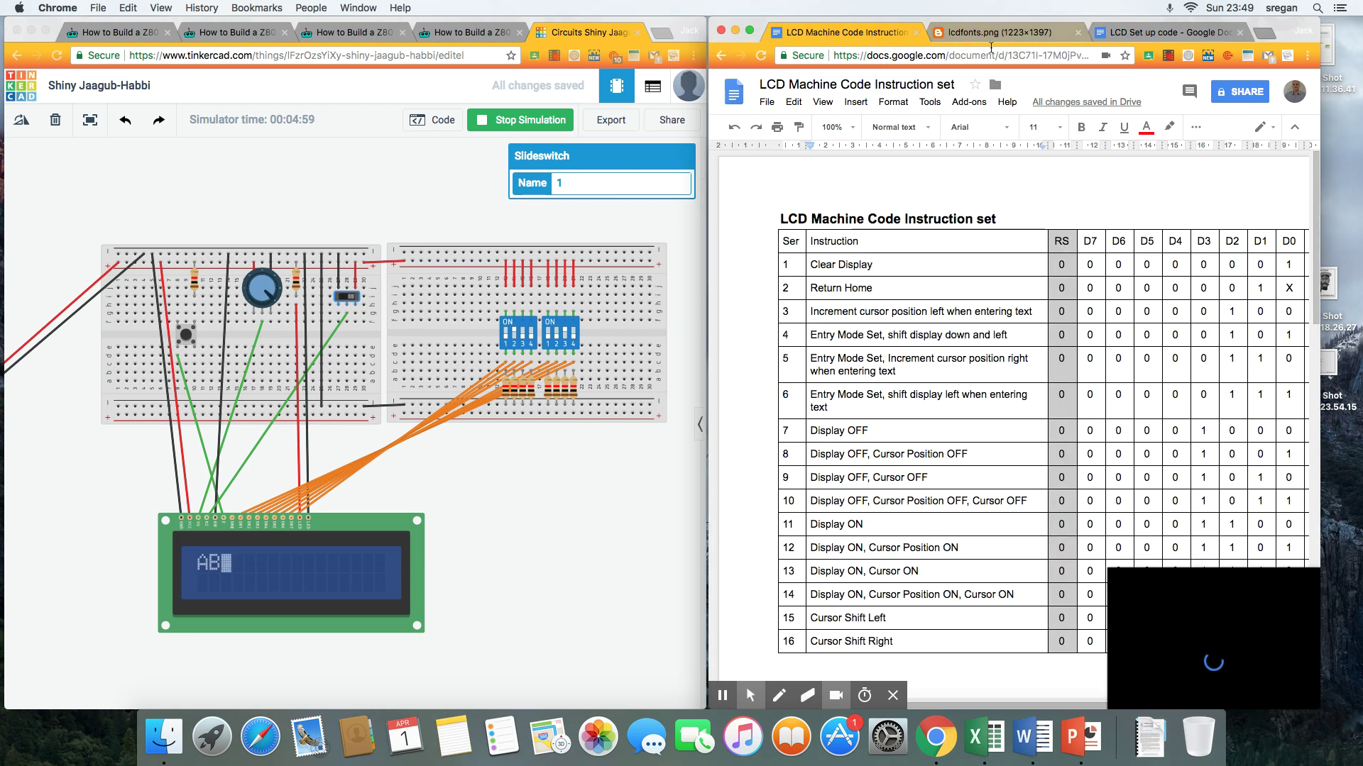
{"action": "left_click", "coordinate": [1160, 36]}
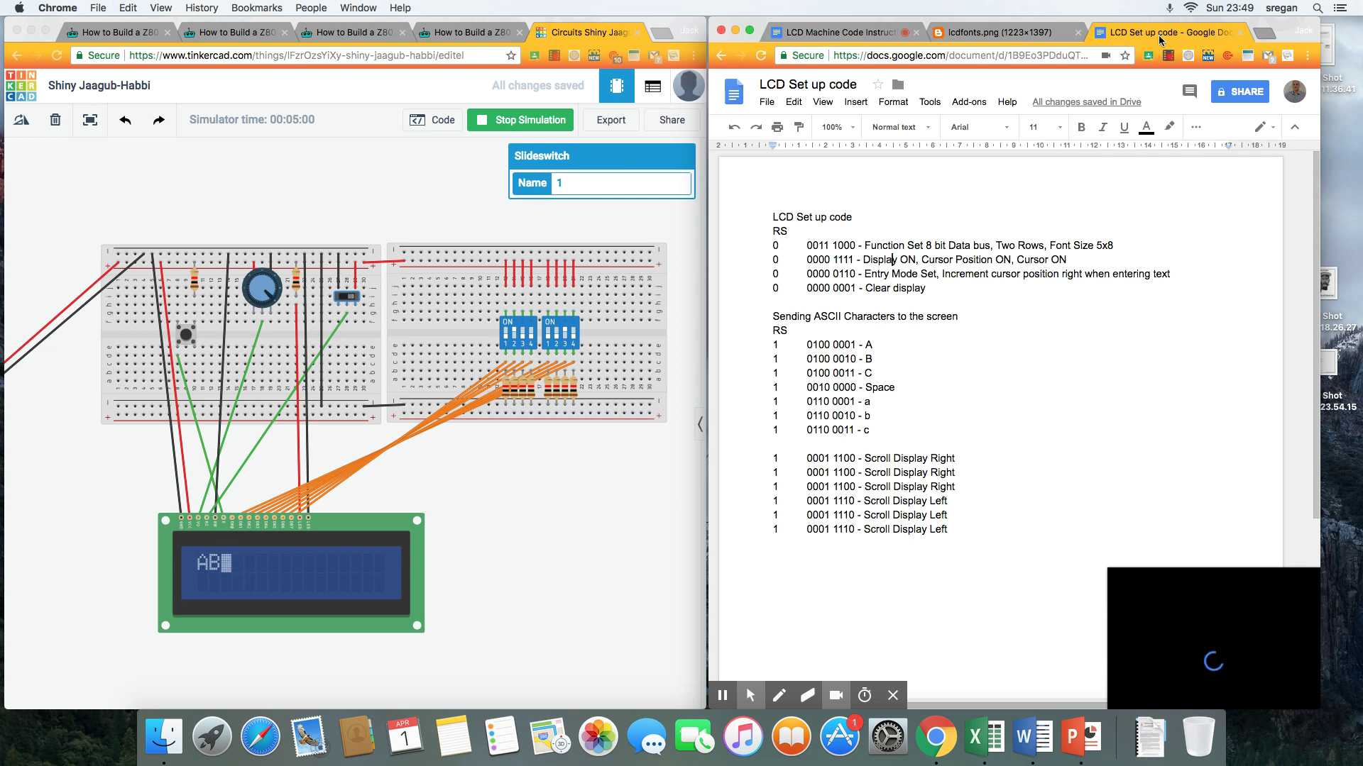
{"action": "left_click", "coordinate": [1057, 34]}
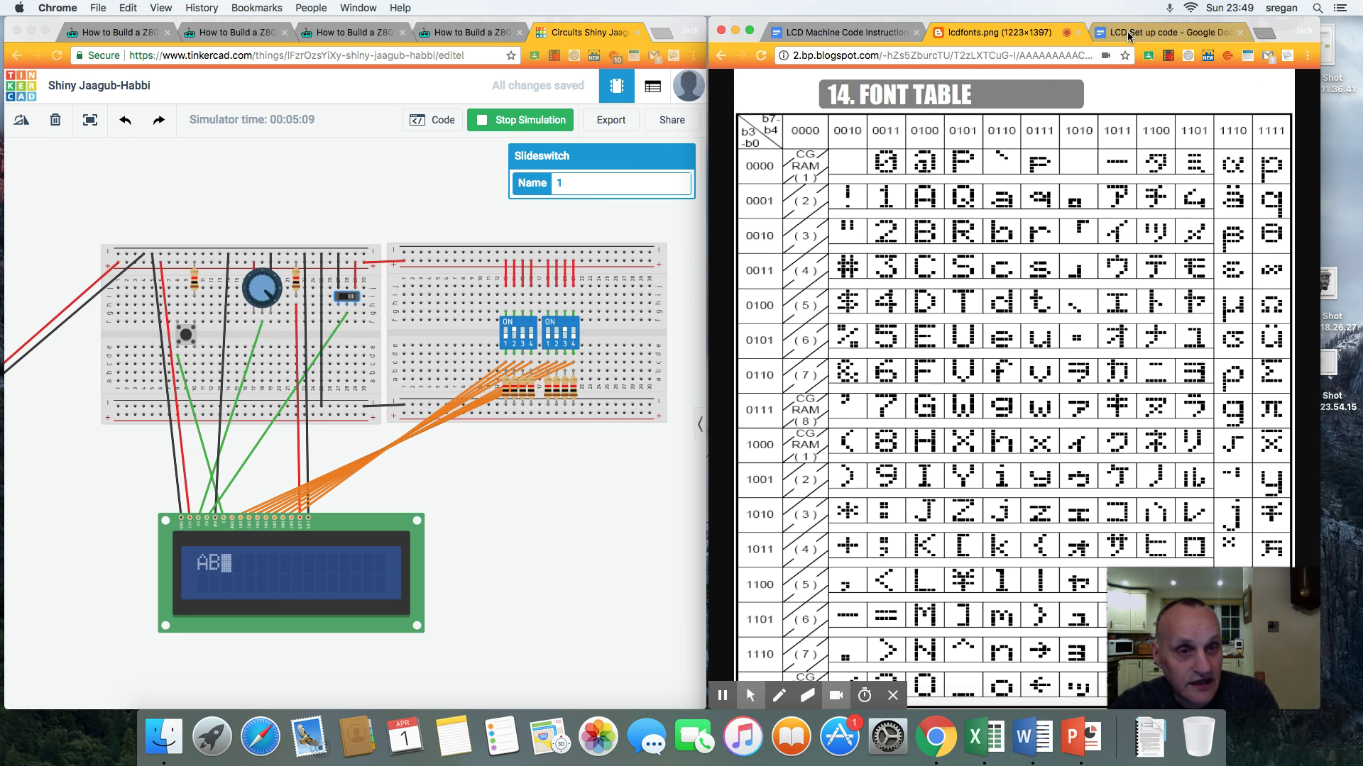
{"action": "left_click", "coordinate": [841, 32]}
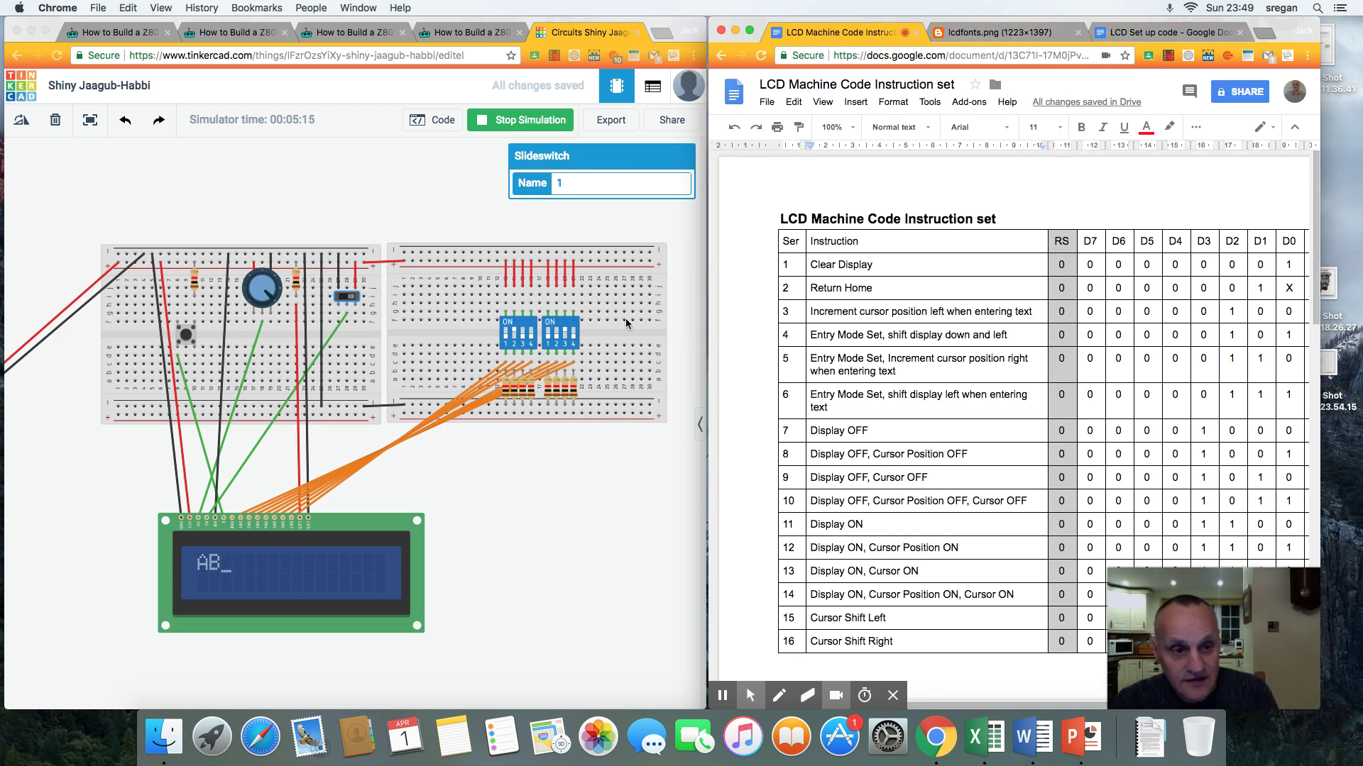
{"action": "left_click", "coordinate": [1167, 33]}
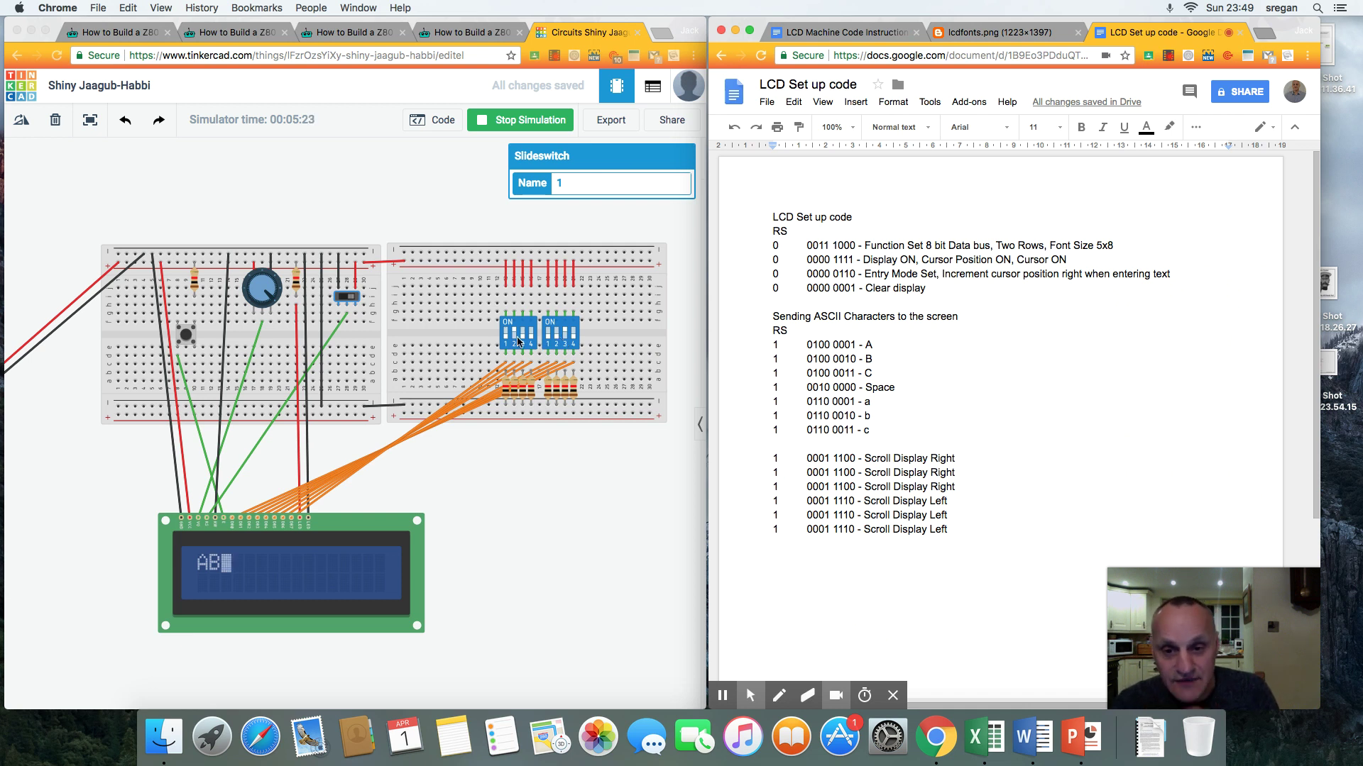
{"action": "left_click", "coordinate": [572, 339]}
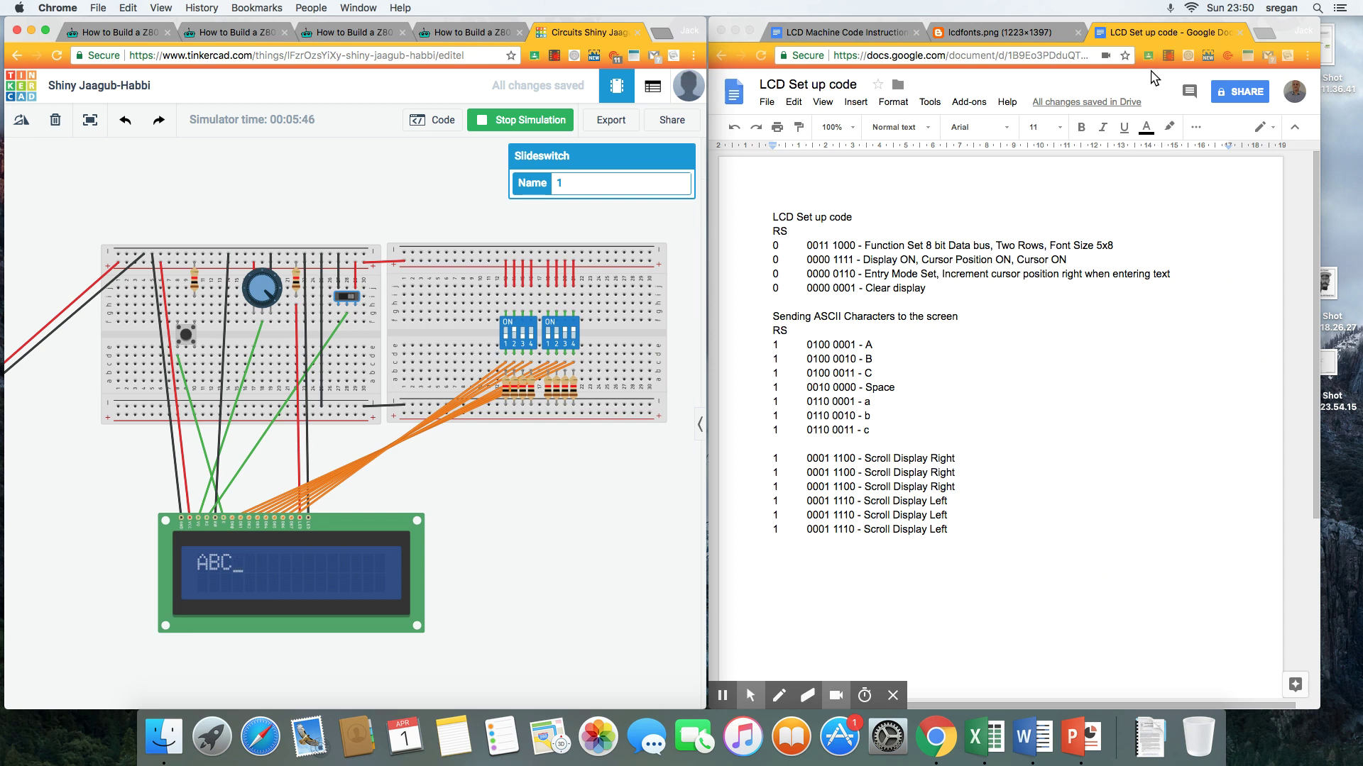
{"action": "left_click", "coordinate": [1168, 57]}
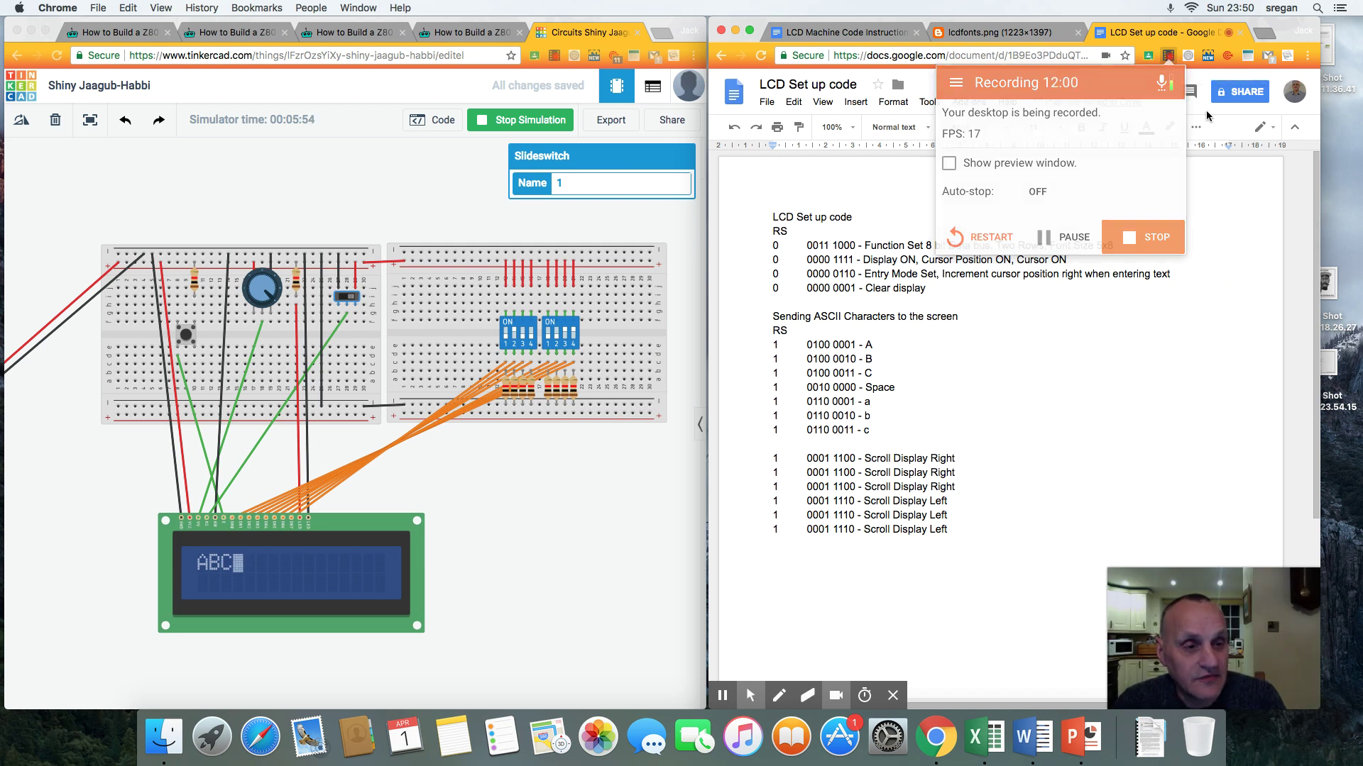
{"action": "left_click", "coordinate": [1068, 192]}
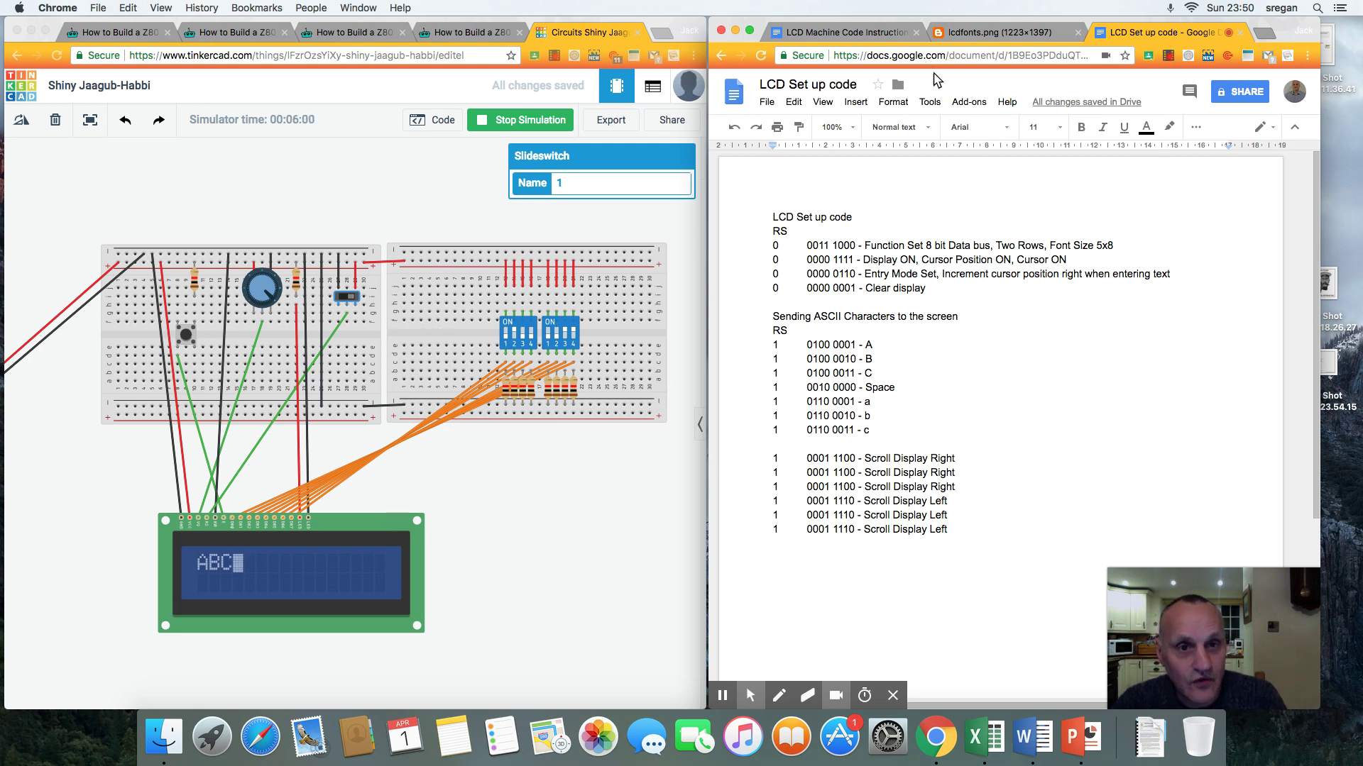
Step: Open the LCD font table to consult the binary character codes
{"action": "left_click", "coordinate": [1036, 32]}
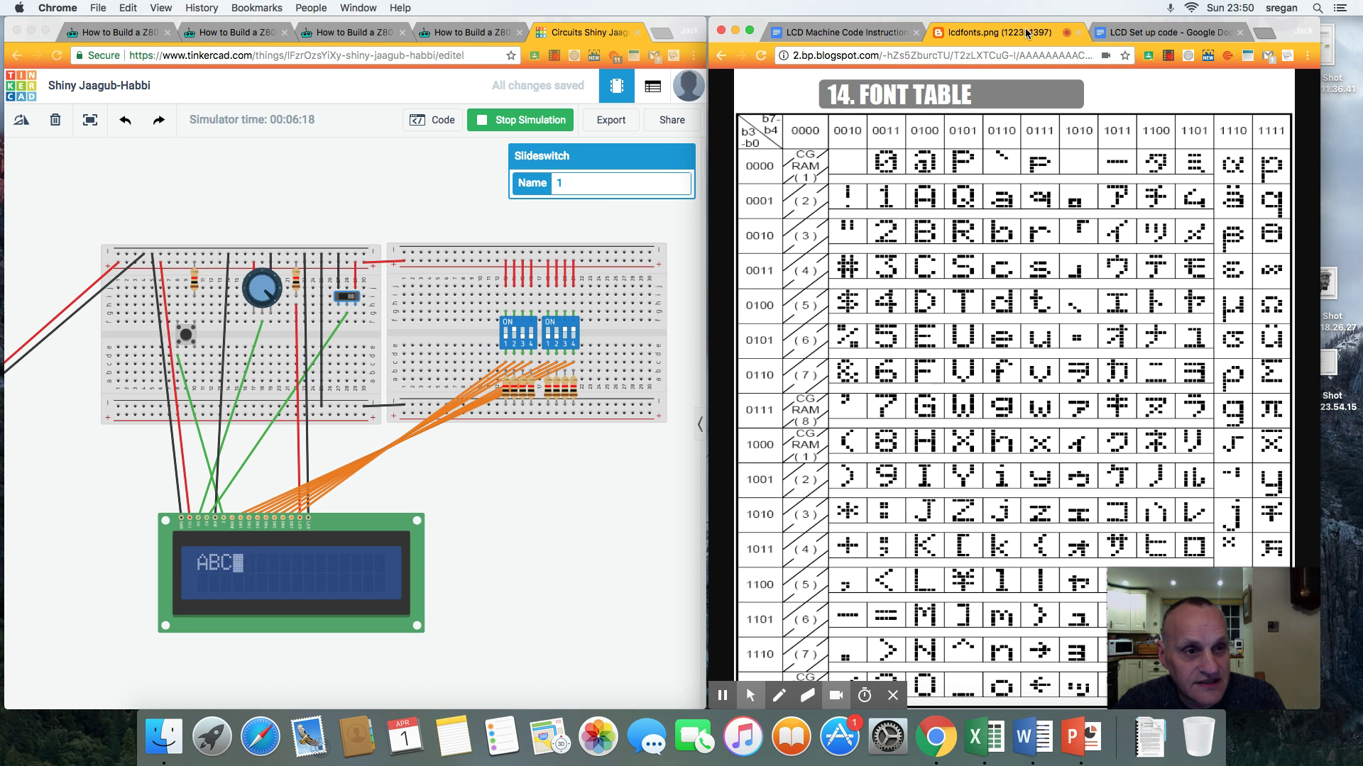
Step: Set the DIP switches to 0010 0000 and send a space to the LCD
{"action": "left_click", "coordinate": [869, 32]}
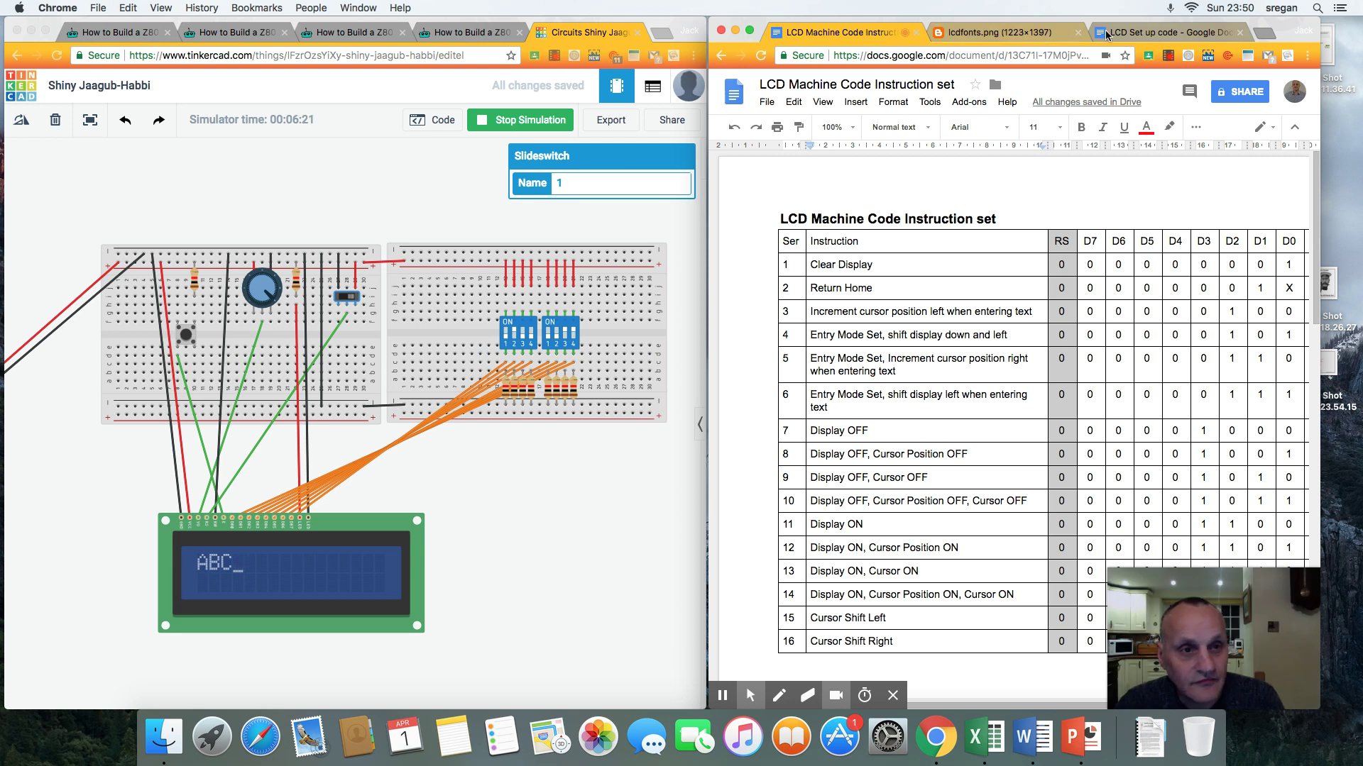
{"action": "left_click", "coordinate": [515, 341]}
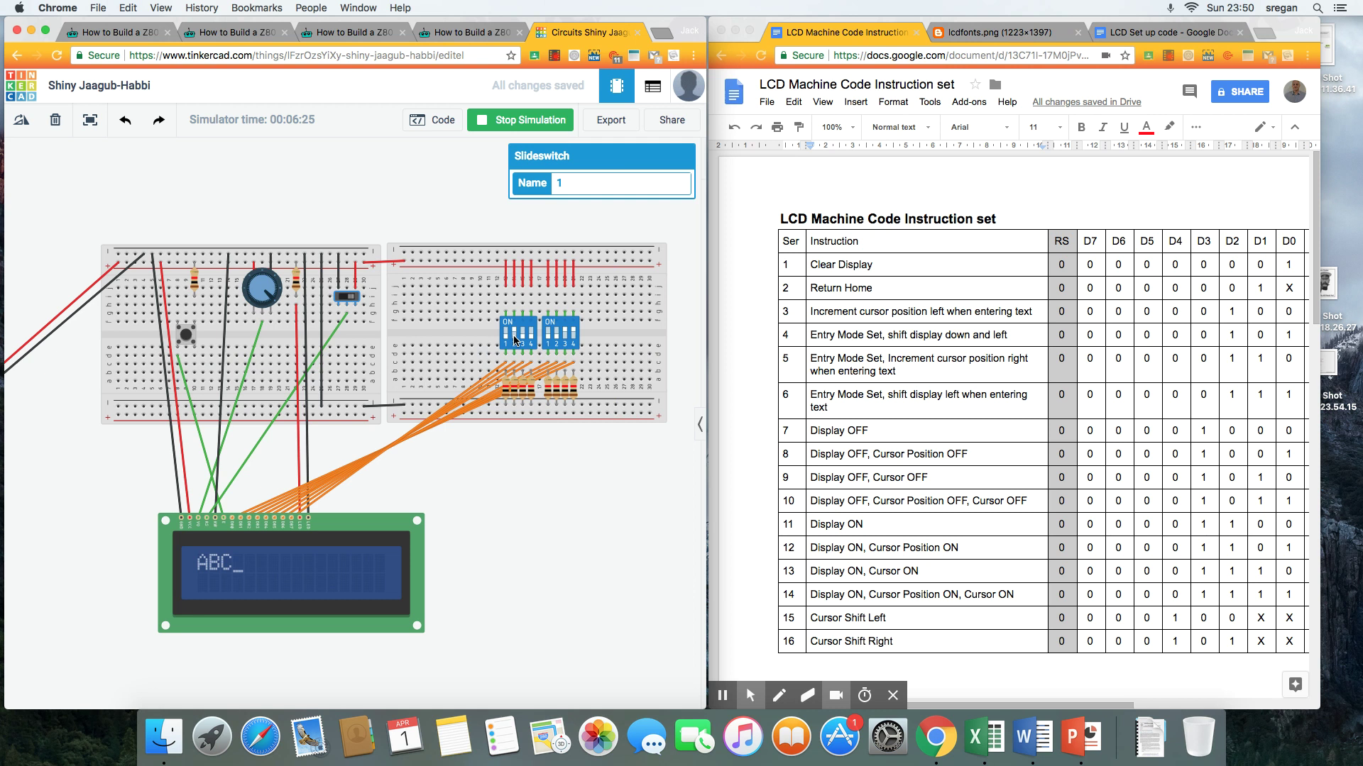
{"action": "left_click", "coordinate": [574, 342]}
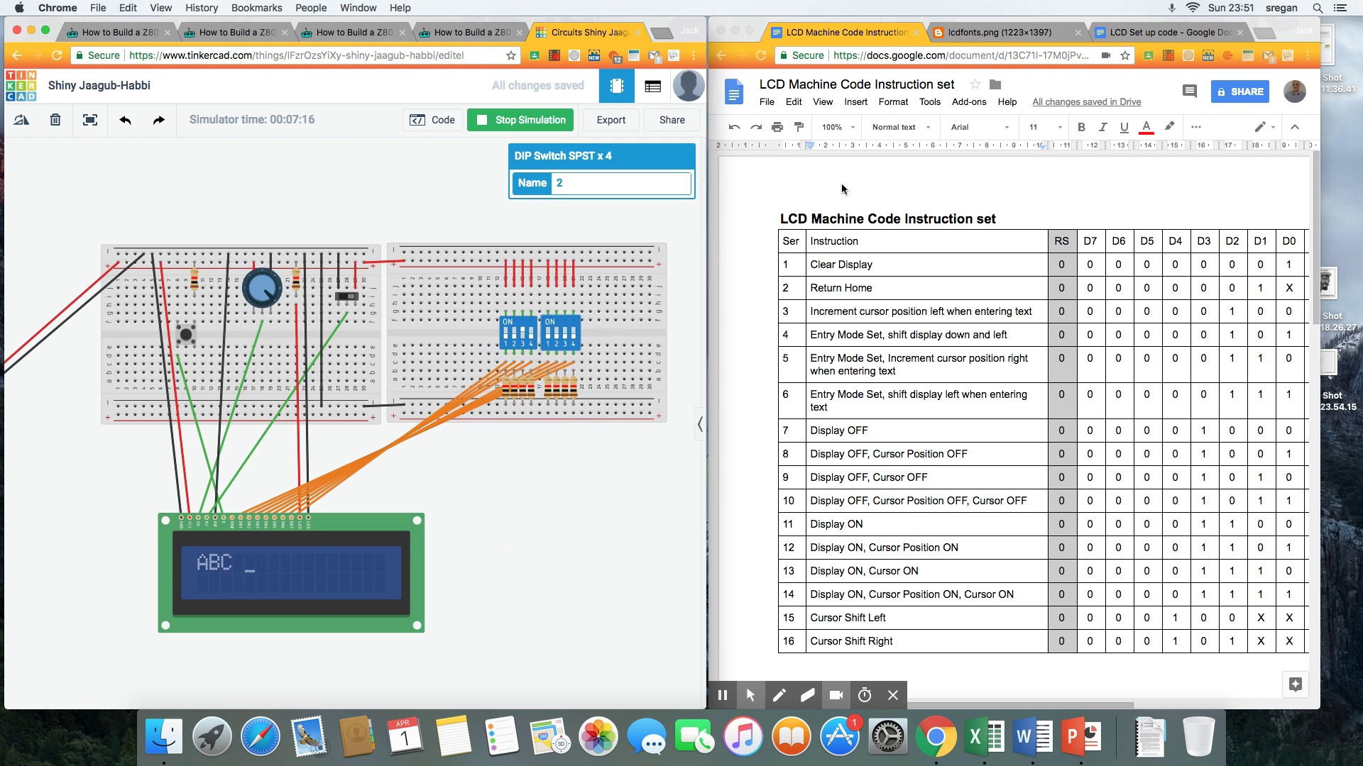
Step: Consult the LCD Set up code document and send the characters a (0110 0001), b (0110 0010) and c (0110 0011) to the LCD
{"action": "scroll", "coordinate": [932, 209], "scroll_direction": "right", "scroll_amount": 1}
{"action": "left_click", "coordinate": [1164, 33]}
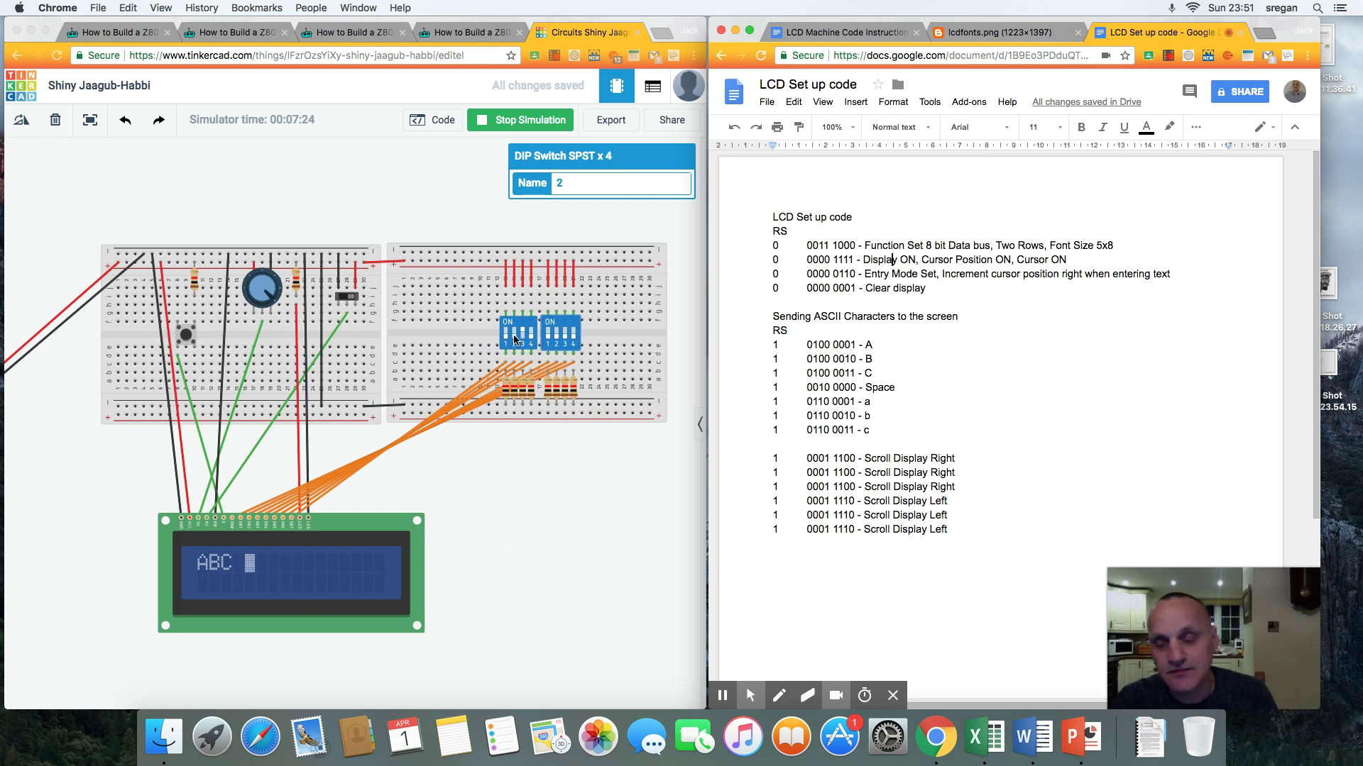
{"action": "left_click", "coordinate": [531, 338]}
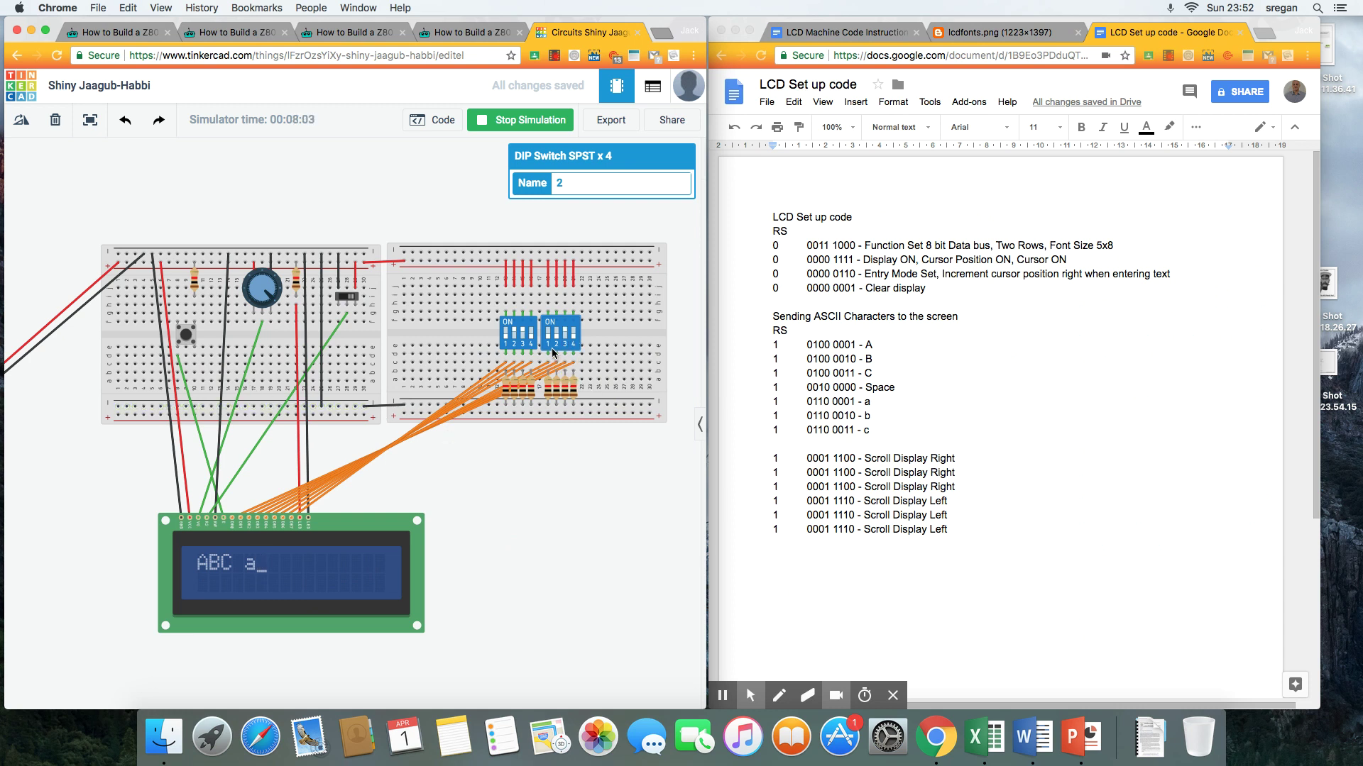
{"action": "left_click", "coordinate": [575, 343]}
{"action": "left_click", "coordinate": [516, 338]}
{"action": "left_click", "coordinate": [186, 336]}
{"action": "left_click", "coordinate": [189, 340]}
Step: Change the RS value to 0 on all six Scroll Display Right and Scroll Display Left rows of the LCD Set up code document
{"action": "double_click", "coordinate": [778, 463]}
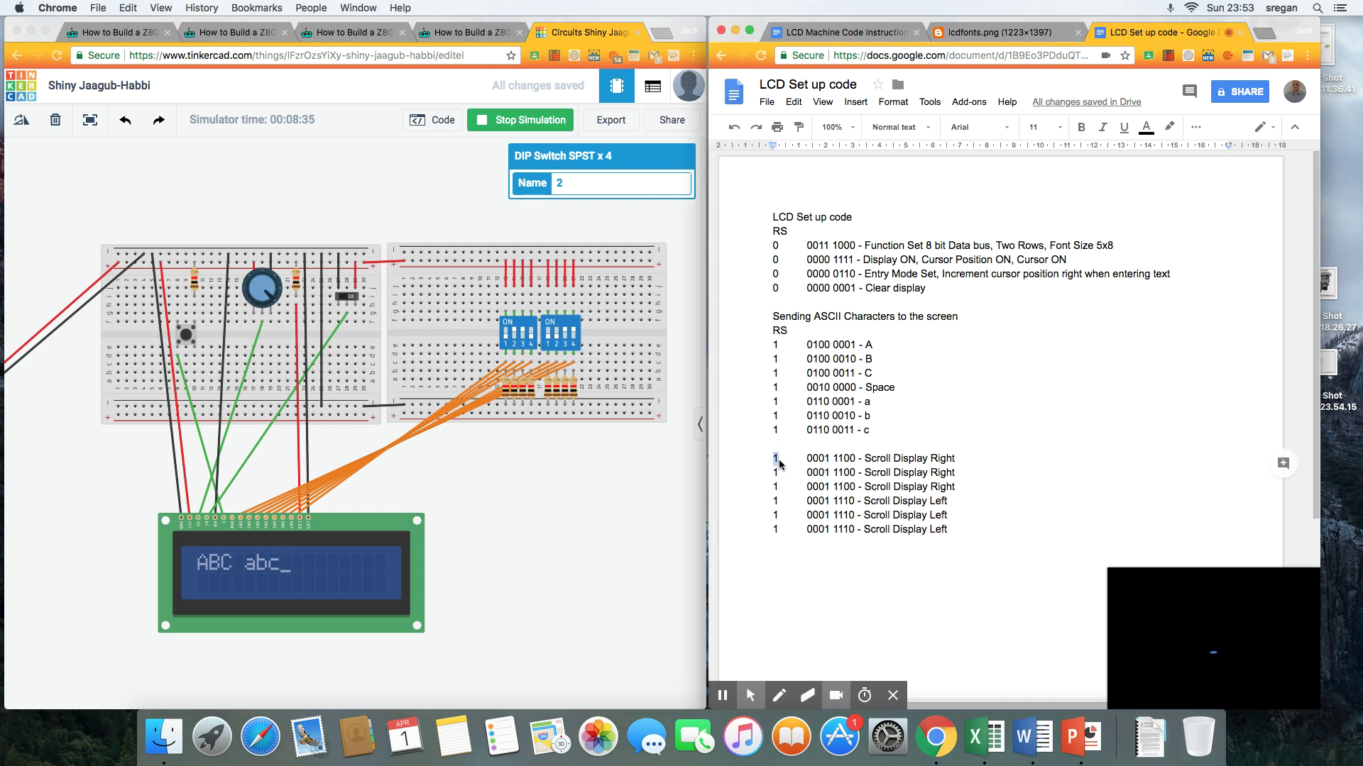
{"action": "type", "text": "0"}
{"action": "left_click", "coordinate": [778, 476]}
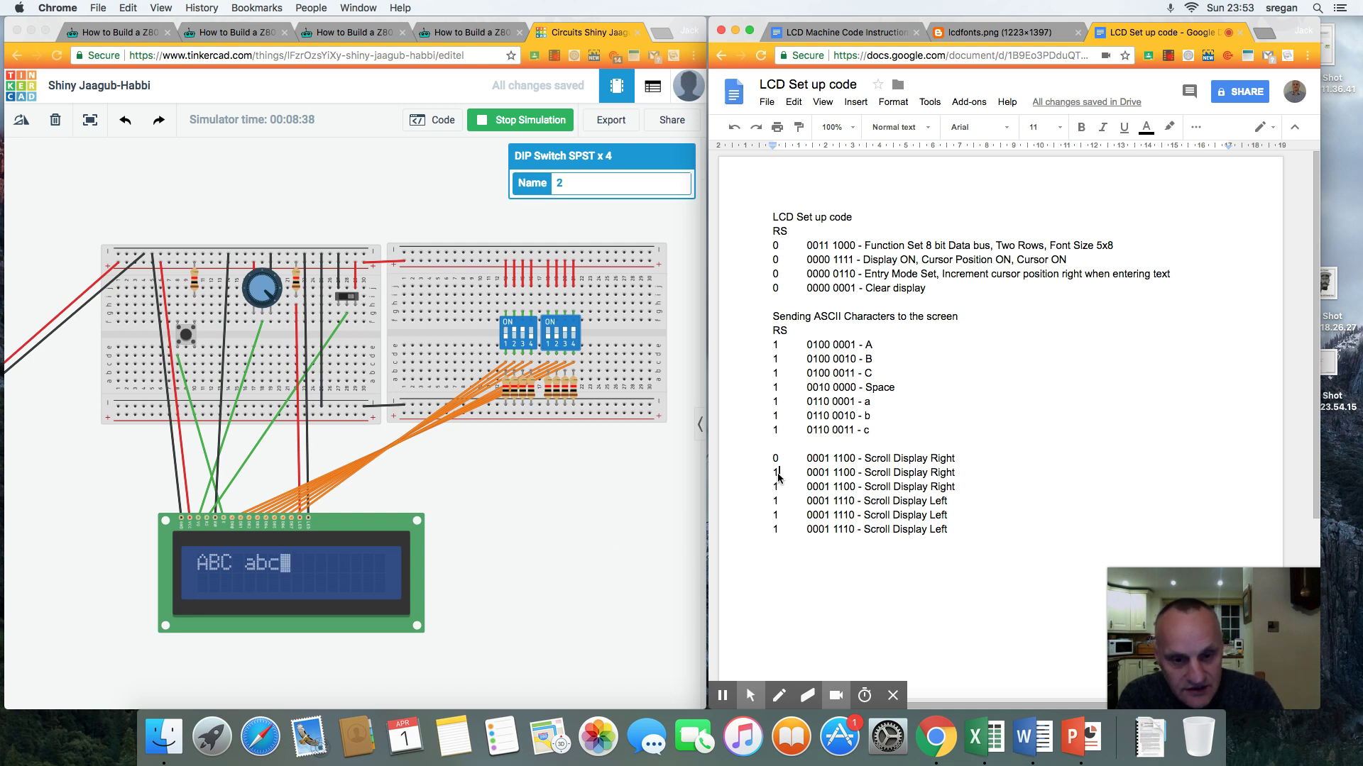
{"action": "key", "text": "BackSpace"}
{"action": "type", "text": "0"}
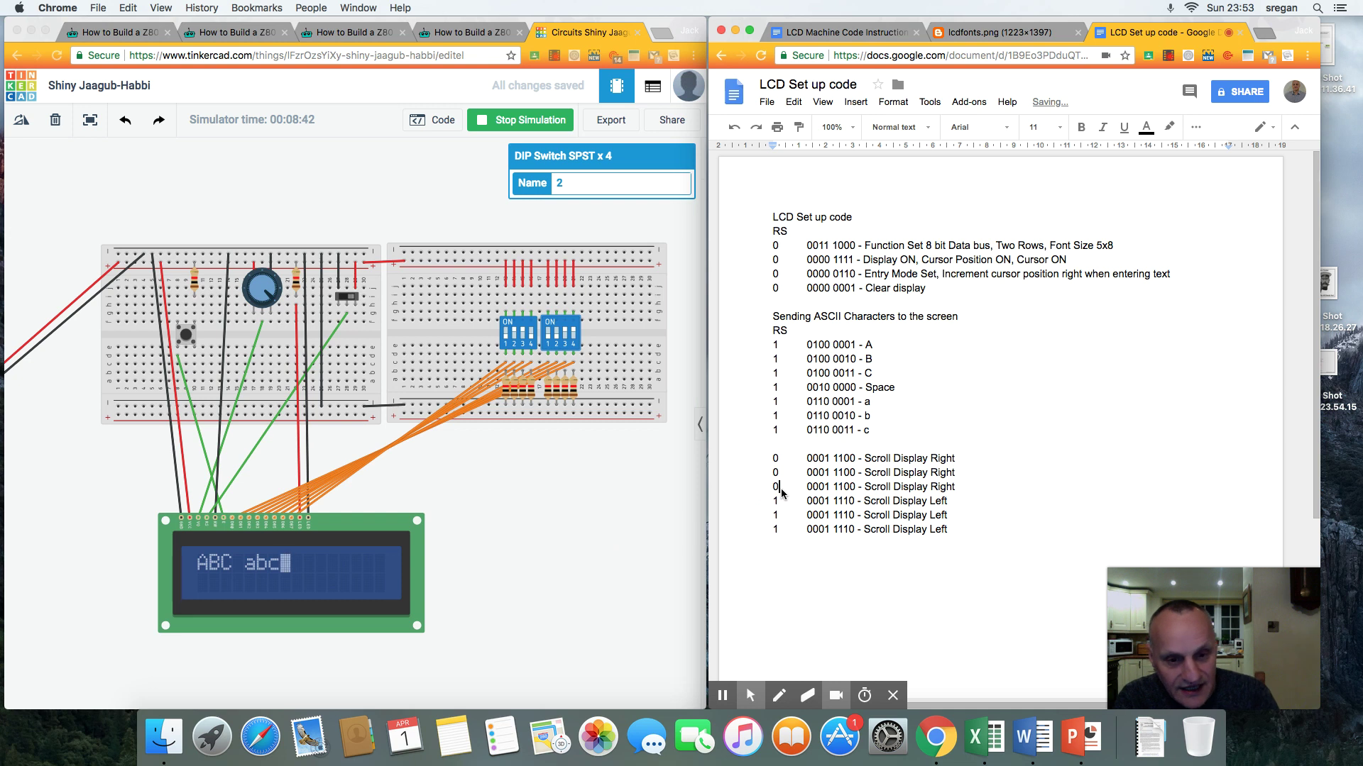
{"action": "left_click", "coordinate": [778, 501]}
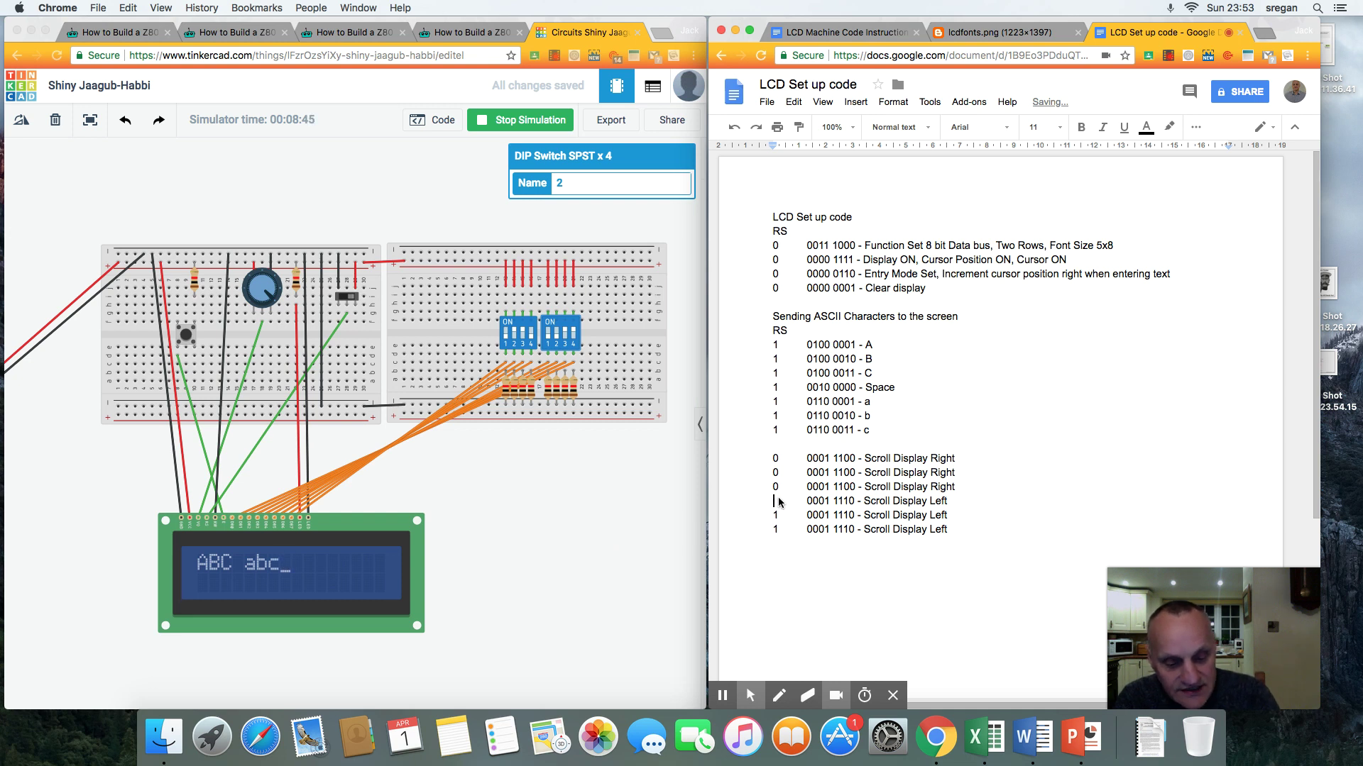
{"action": "type", "text": "0"}
{"action": "left_click", "coordinate": [779, 516]}
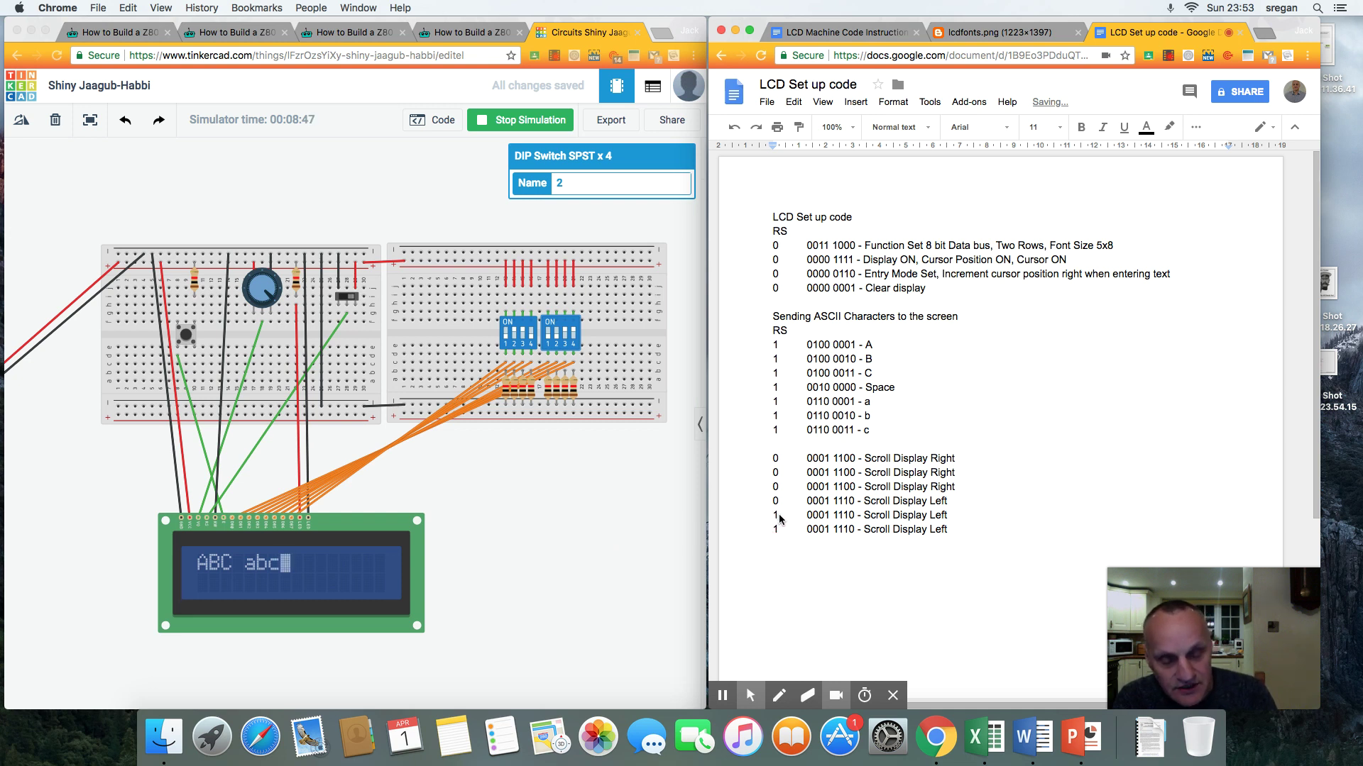
{"action": "left_click", "coordinate": [777, 531]}
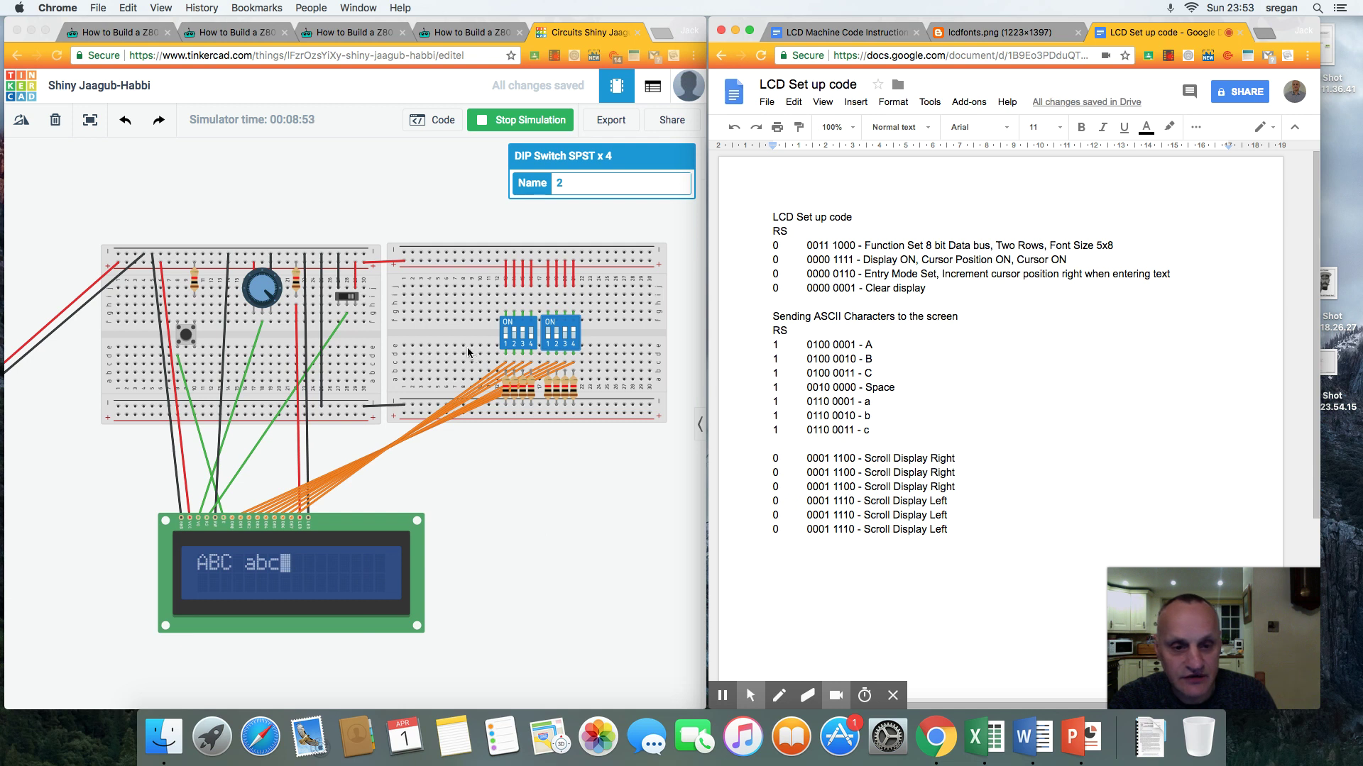
Step: Set the RS slide switch to 0 and adjust the DIP switches for the Scroll Display Right instruction
{"action": "left_click", "coordinate": [343, 303]}
{"action": "left_click", "coordinate": [344, 304]}
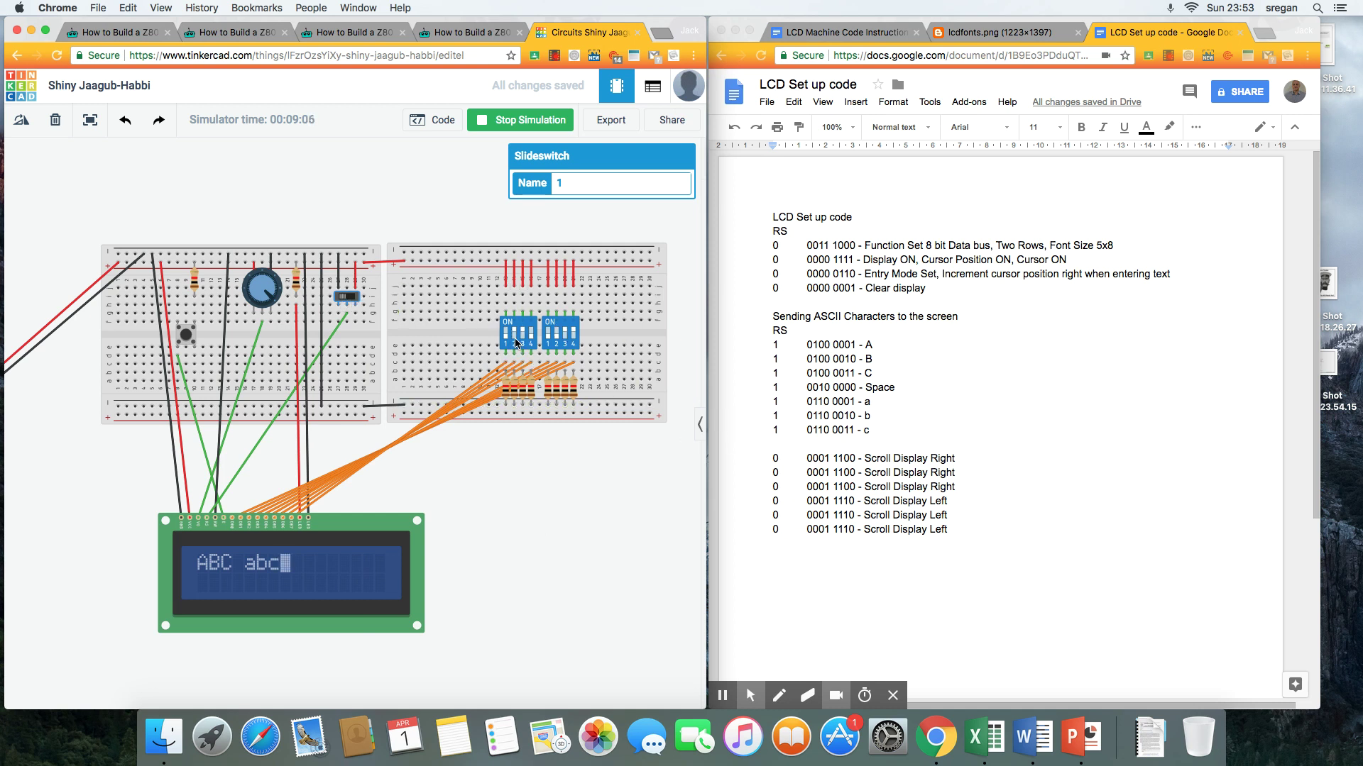
{"action": "left_click", "coordinate": [574, 341]}
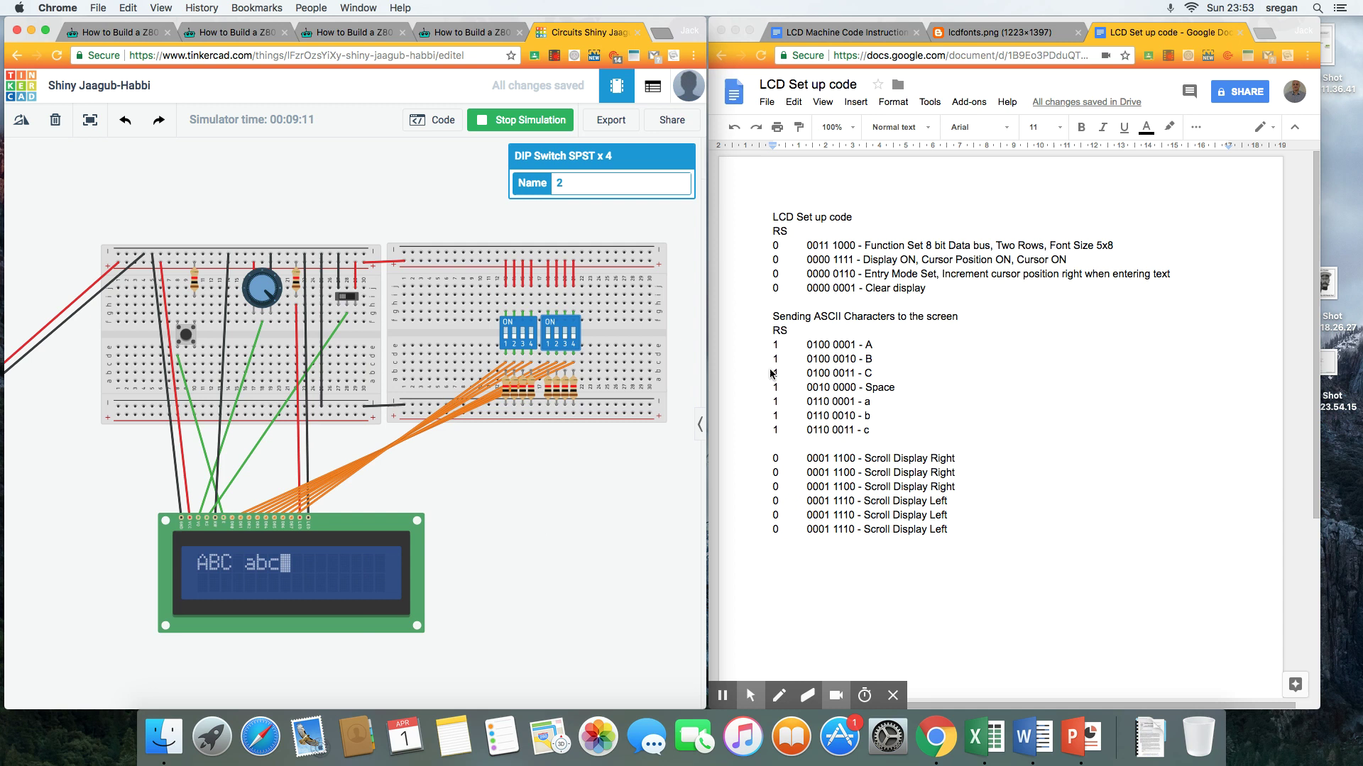
Step: Check the scroll shift codes in the instruction set, and send 0001 1100 to scroll the LCD text three positions right
{"action": "left_click", "coordinate": [846, 34]}
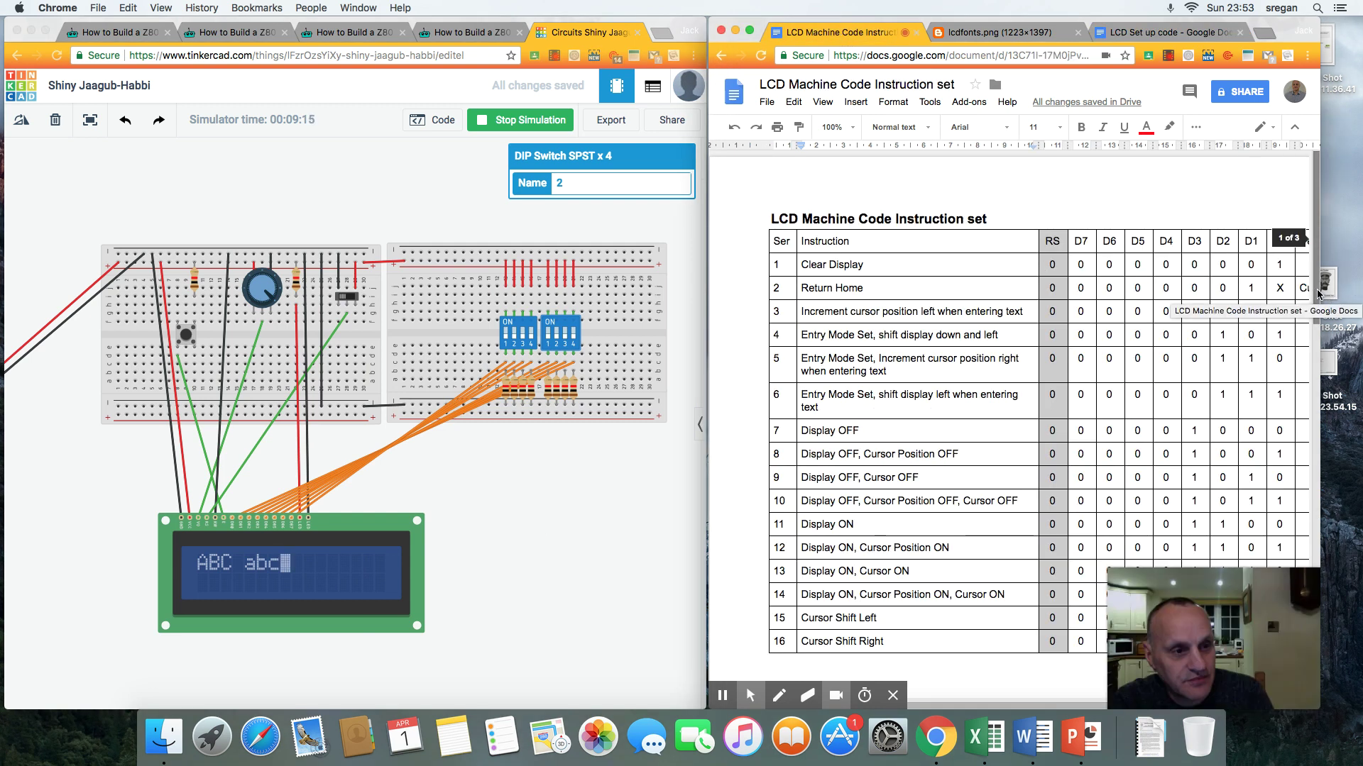
{"action": "left_click_drag", "start_coordinate": [1316, 291], "coordinate": [1311, 402]}
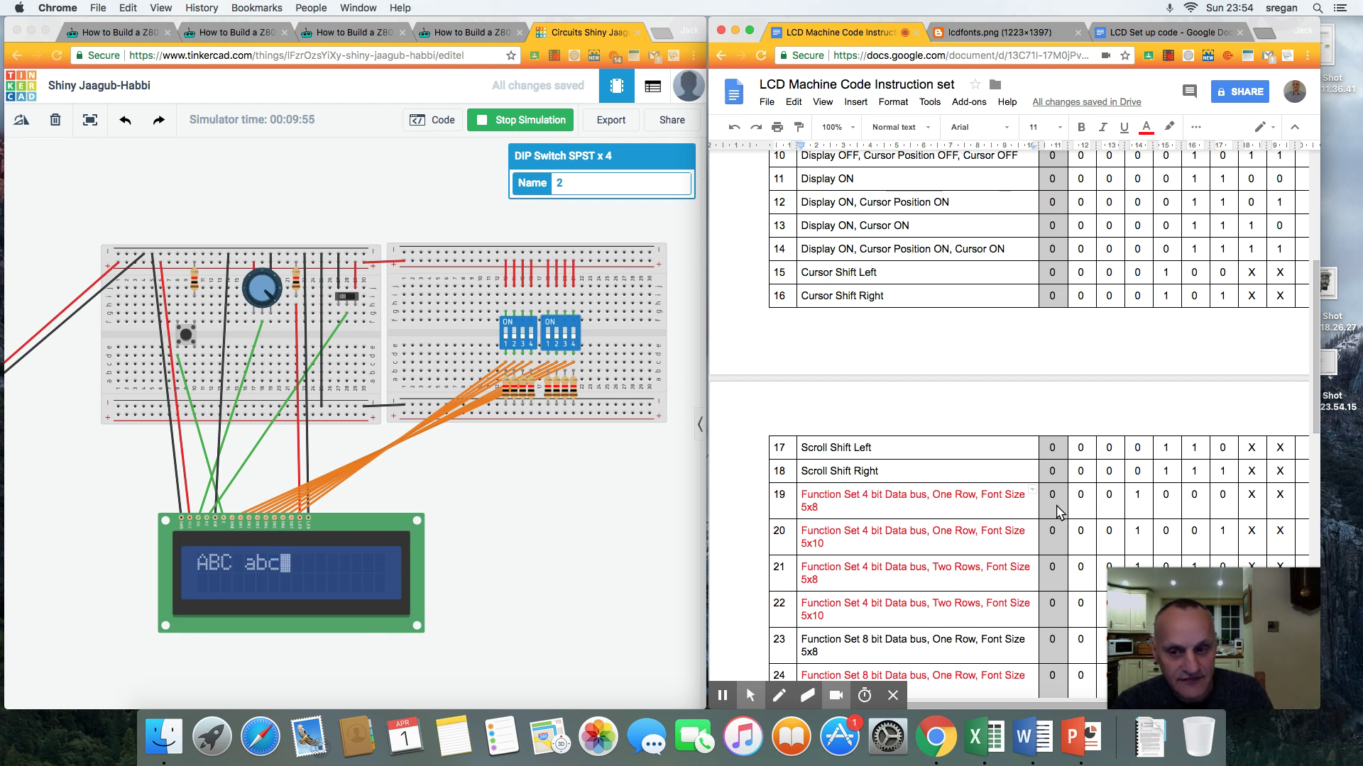
{"action": "scroll", "coordinate": [569, 578], "scroll_direction": "up", "scroll_amount": 1}
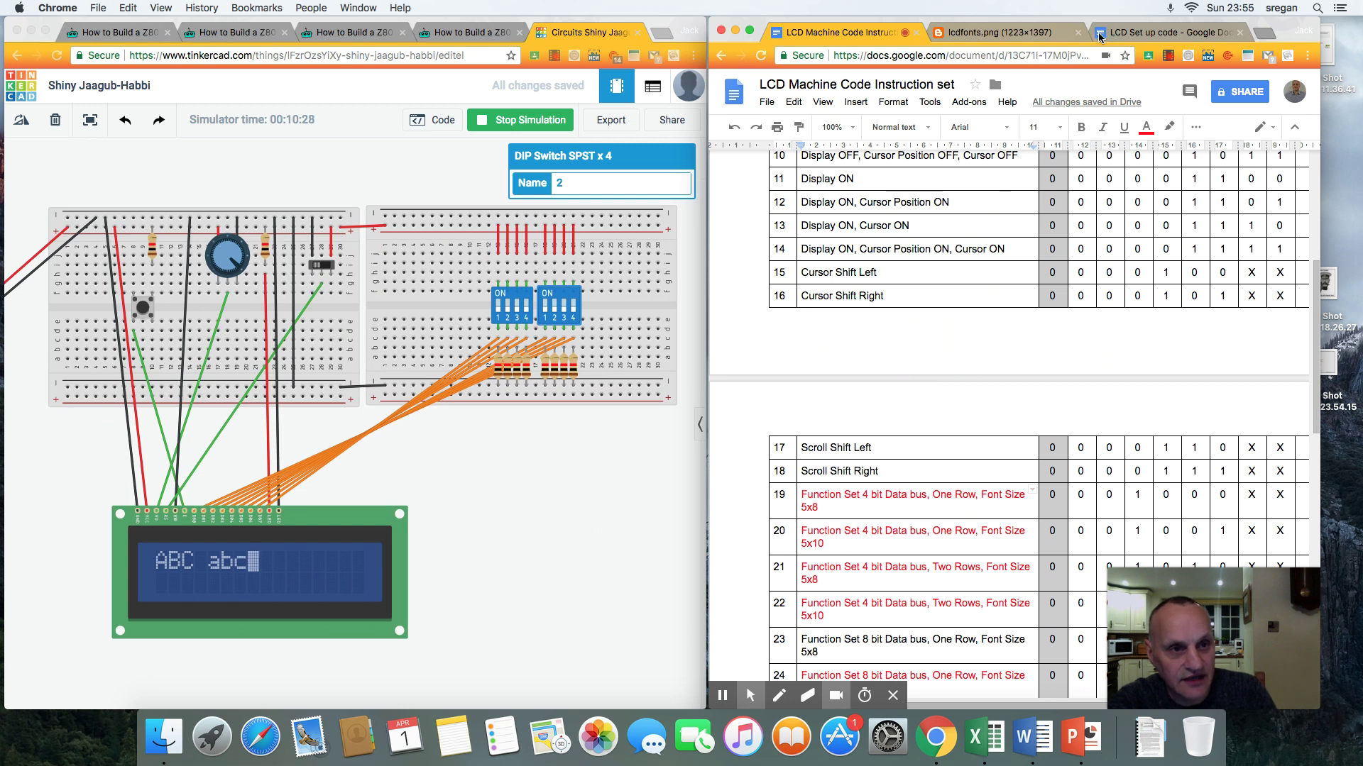
{"action": "left_click", "coordinate": [1134, 30]}
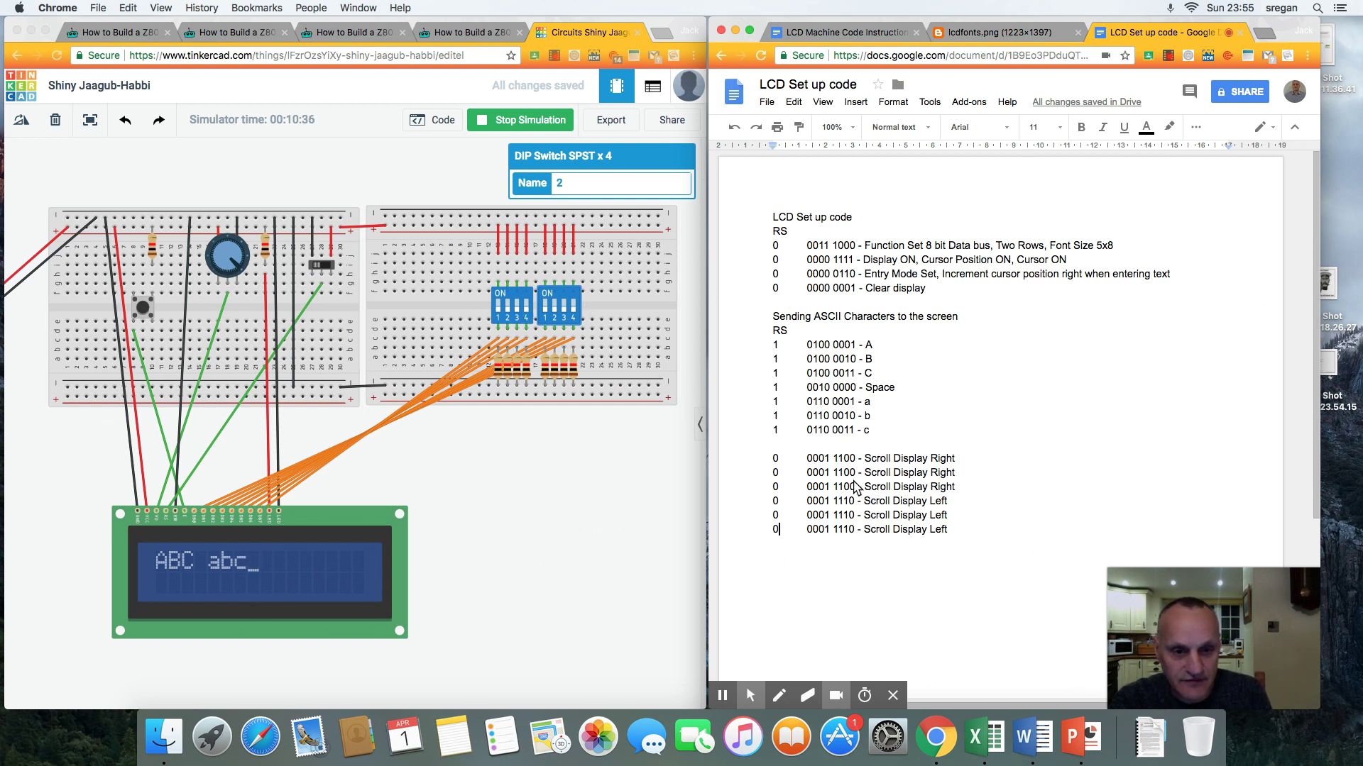
{"action": "left_click", "coordinate": [557, 309]}
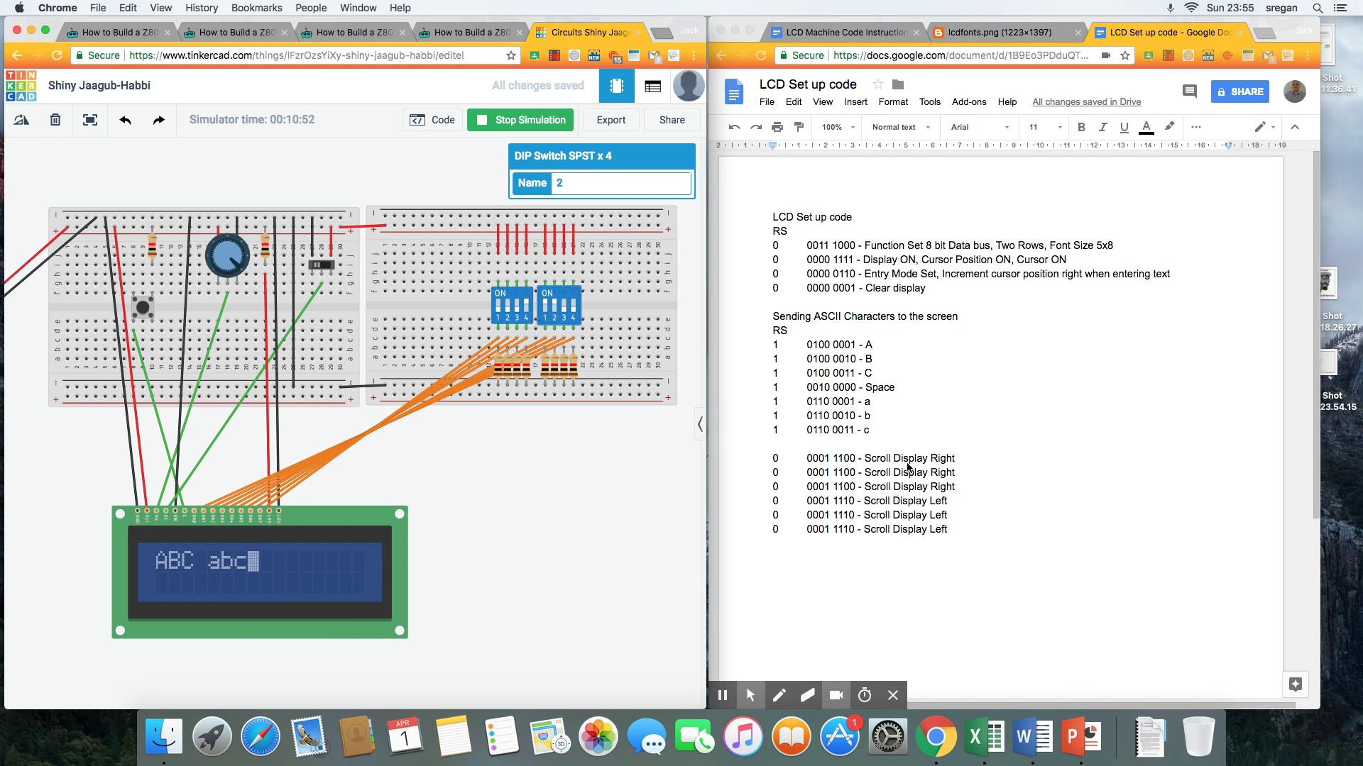
{"action": "left_click", "coordinate": [146, 309]}
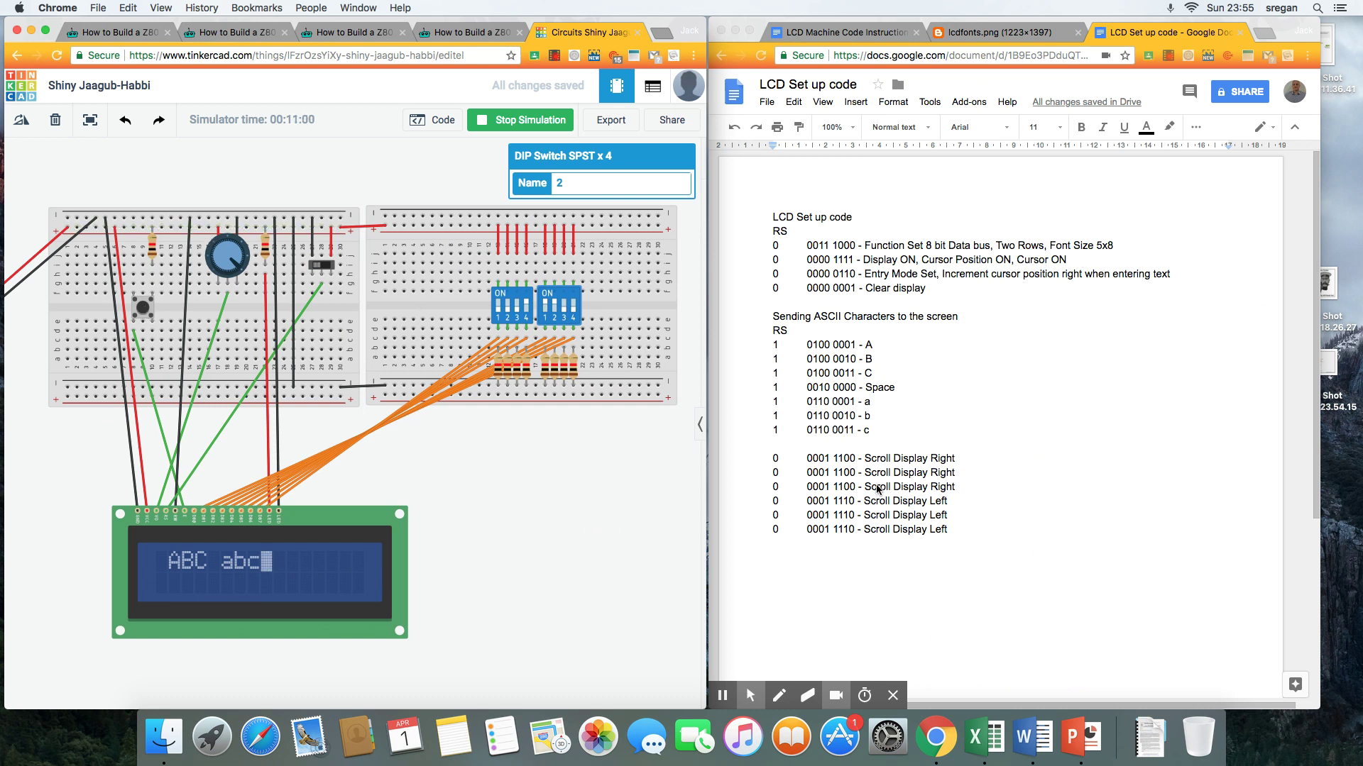
{"action": "left_click", "coordinate": [144, 310]}
{"action": "left_click", "coordinate": [144, 310]}
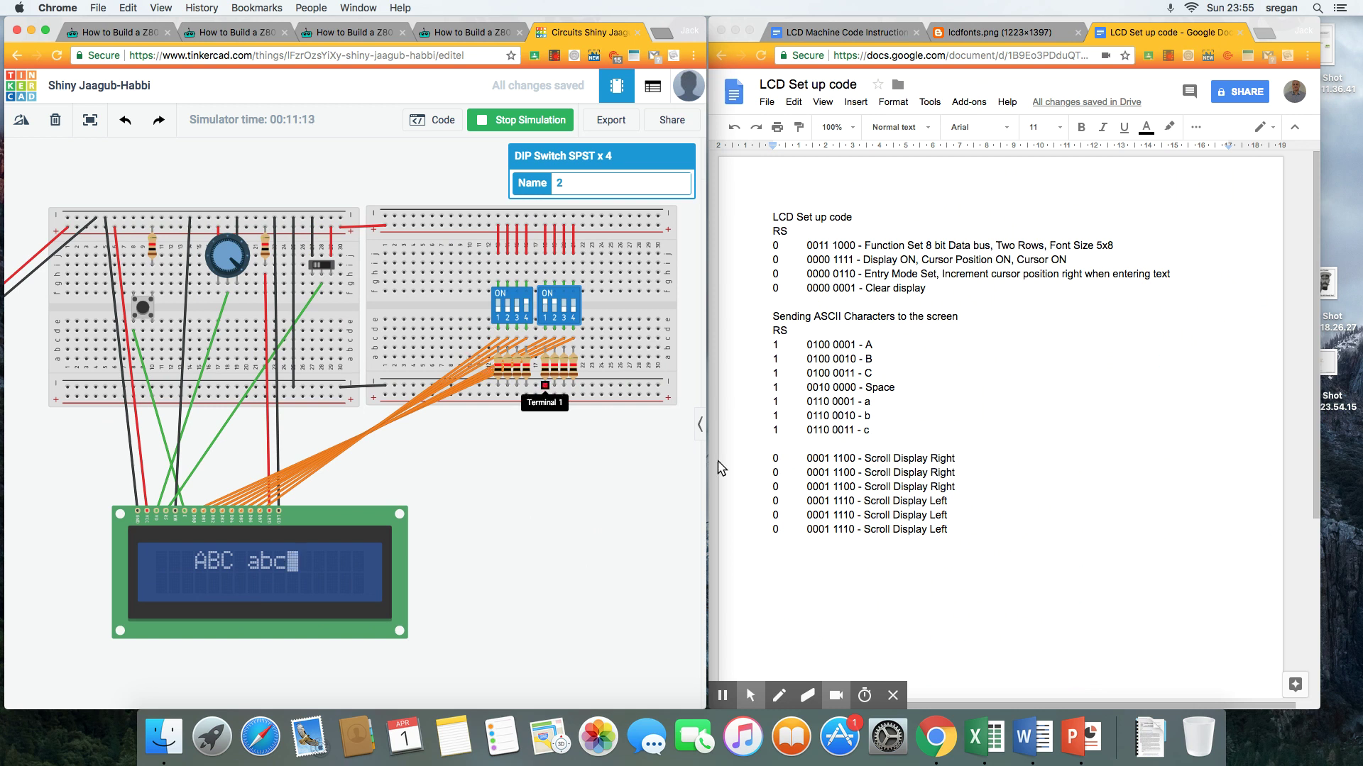
Step: Change the code on the first Scroll Display Left row of the setup document to 0001 1000
{"action": "double_click", "coordinate": [844, 501]}
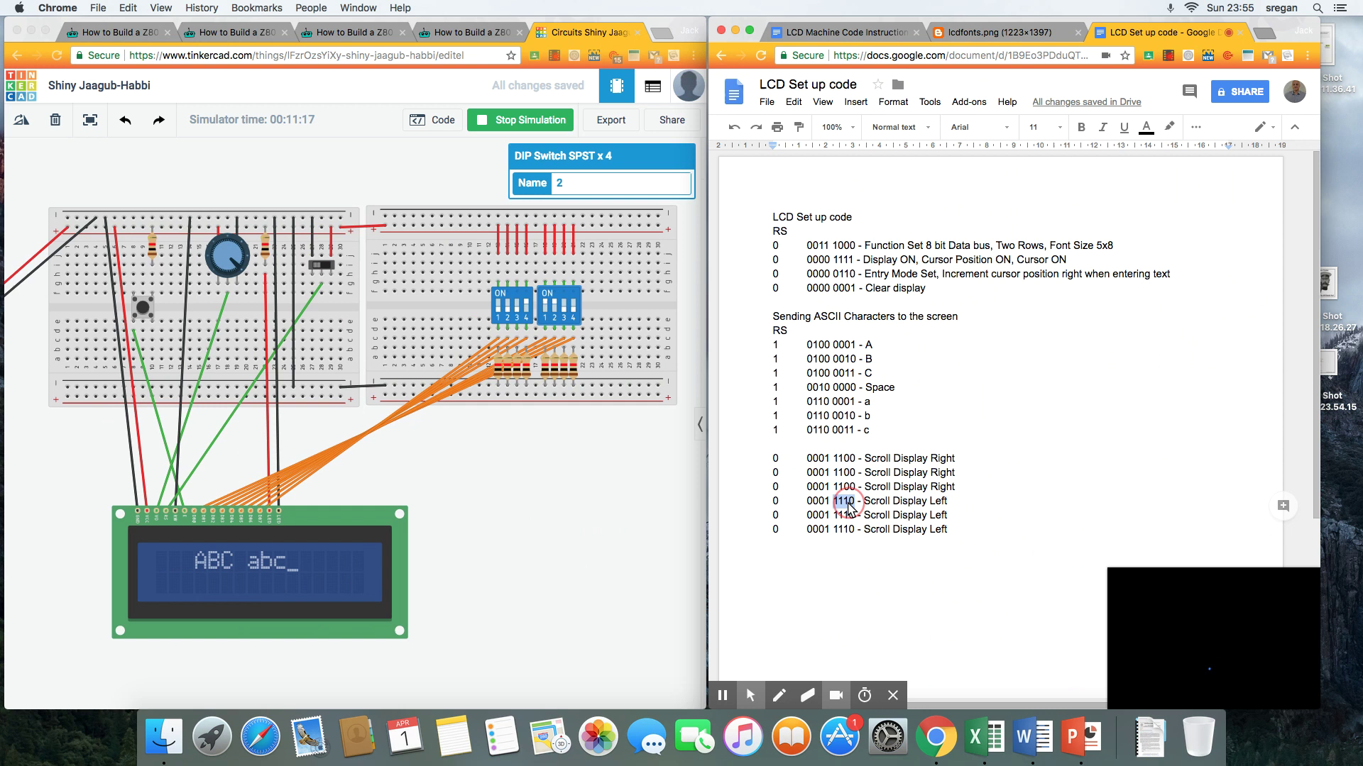
{"action": "type", "text": "110"}
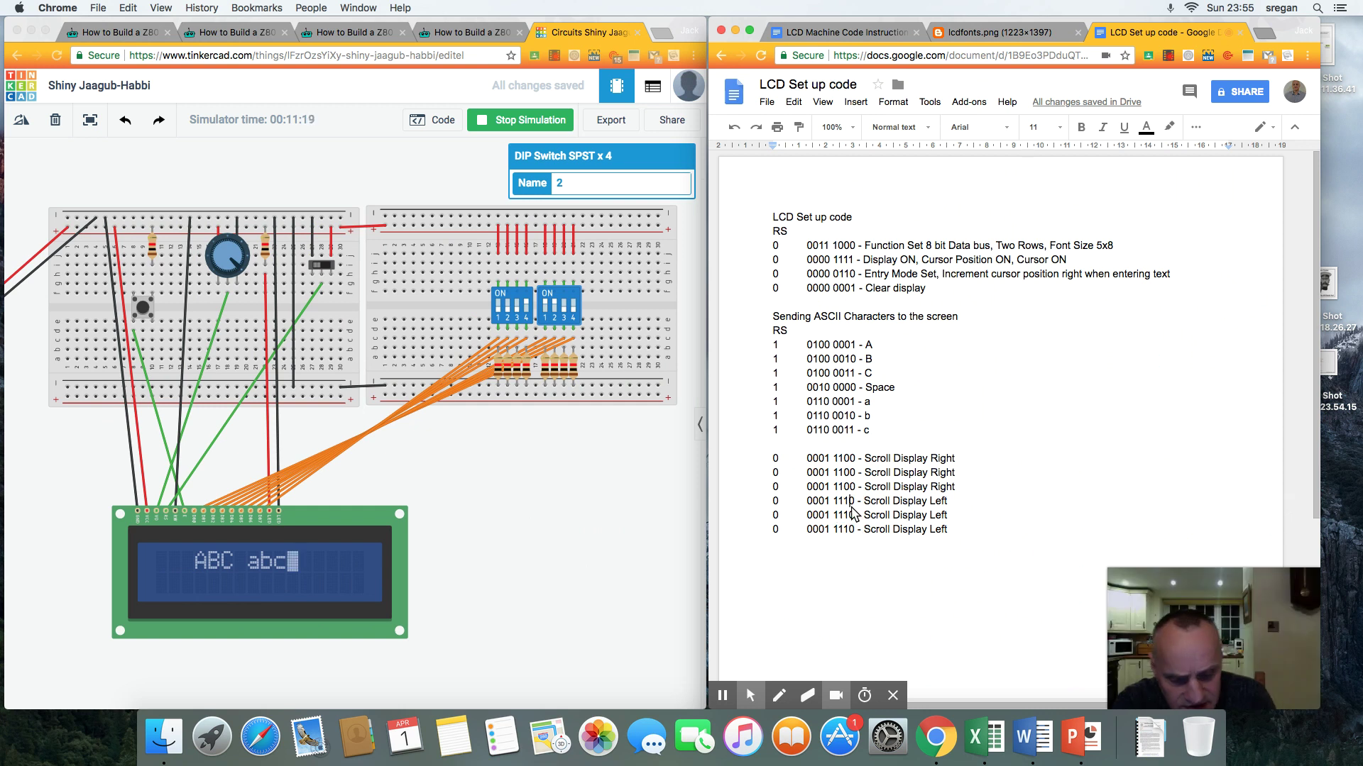
{"action": "type", "text": "0"}
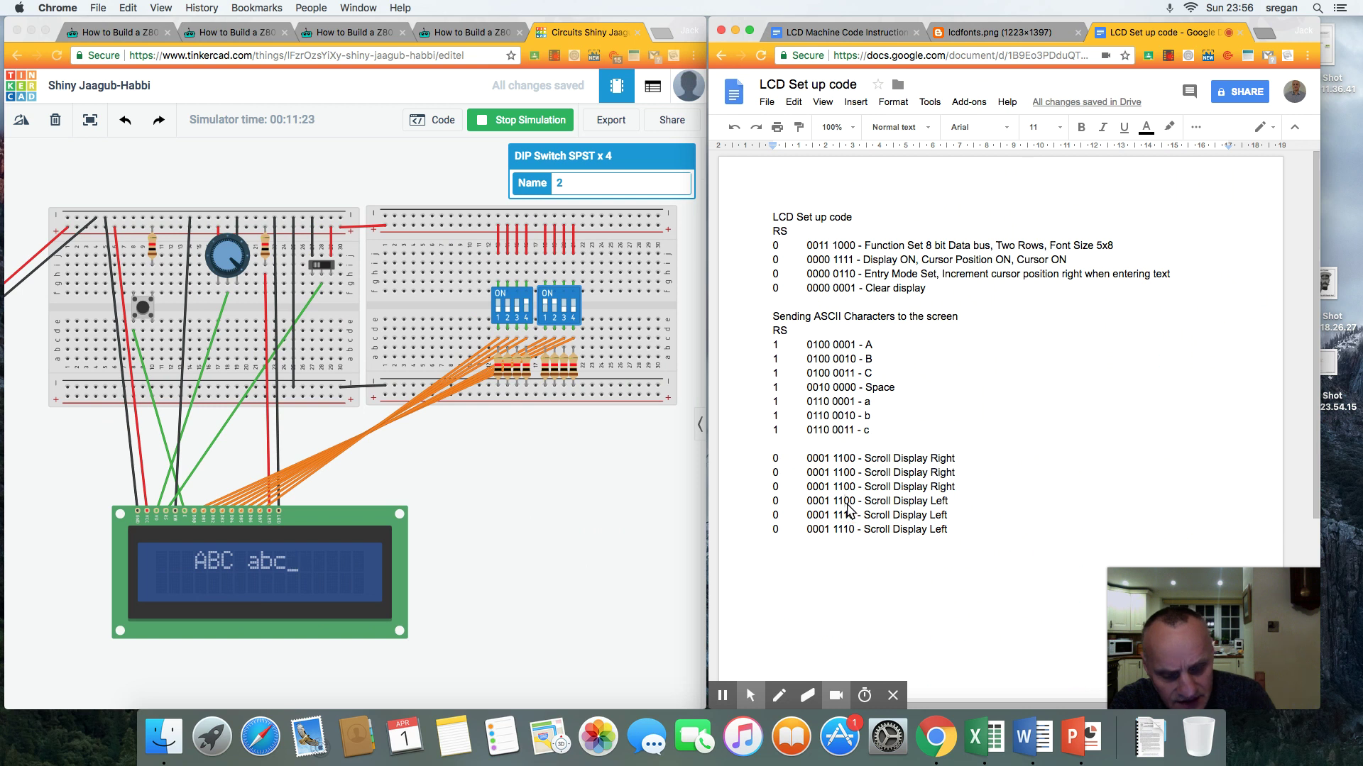
{"action": "key", "text": "BackSpace"}
{"action": "type", "text": "0"}
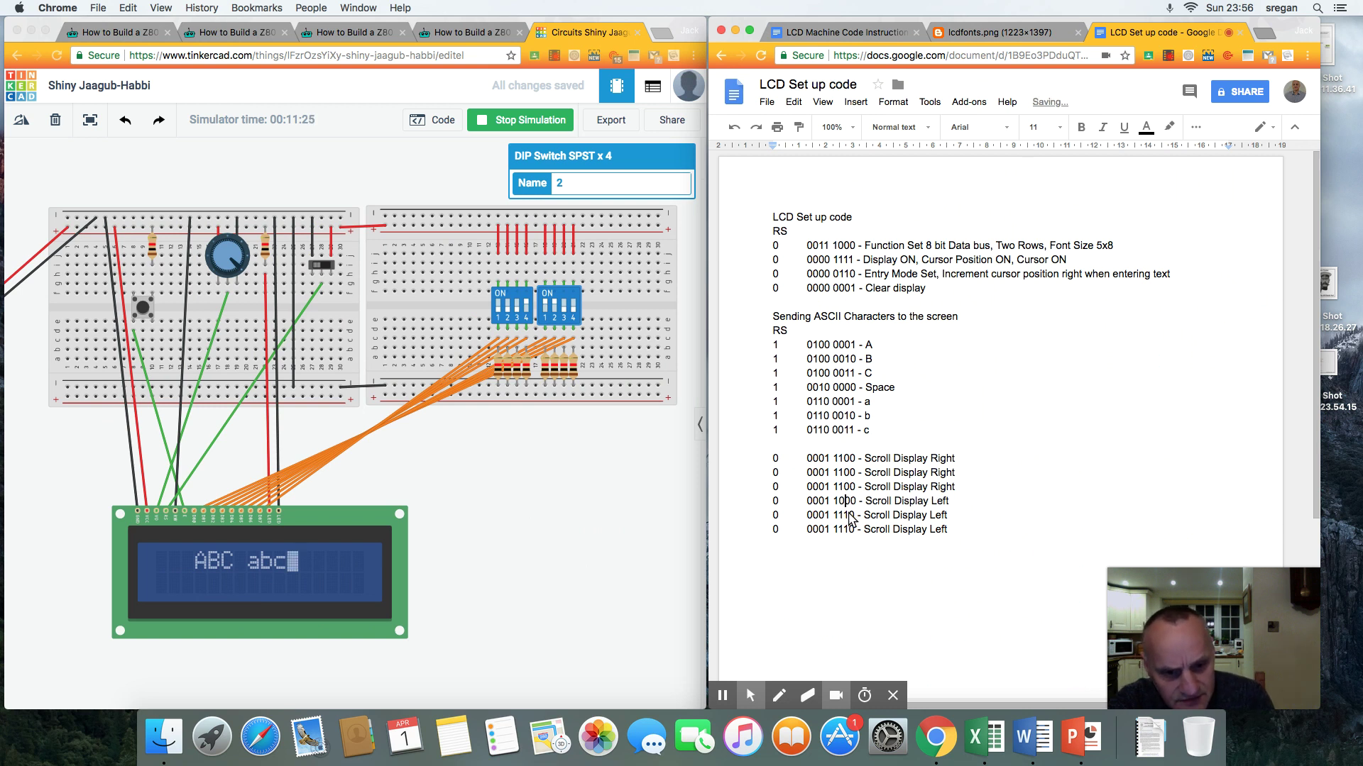
Step: Replace the last four bits with 1000 on the remaining two Scroll Display Left rows
{"action": "left_click_drag", "start_coordinate": [857, 504], "coordinate": [839, 506]}
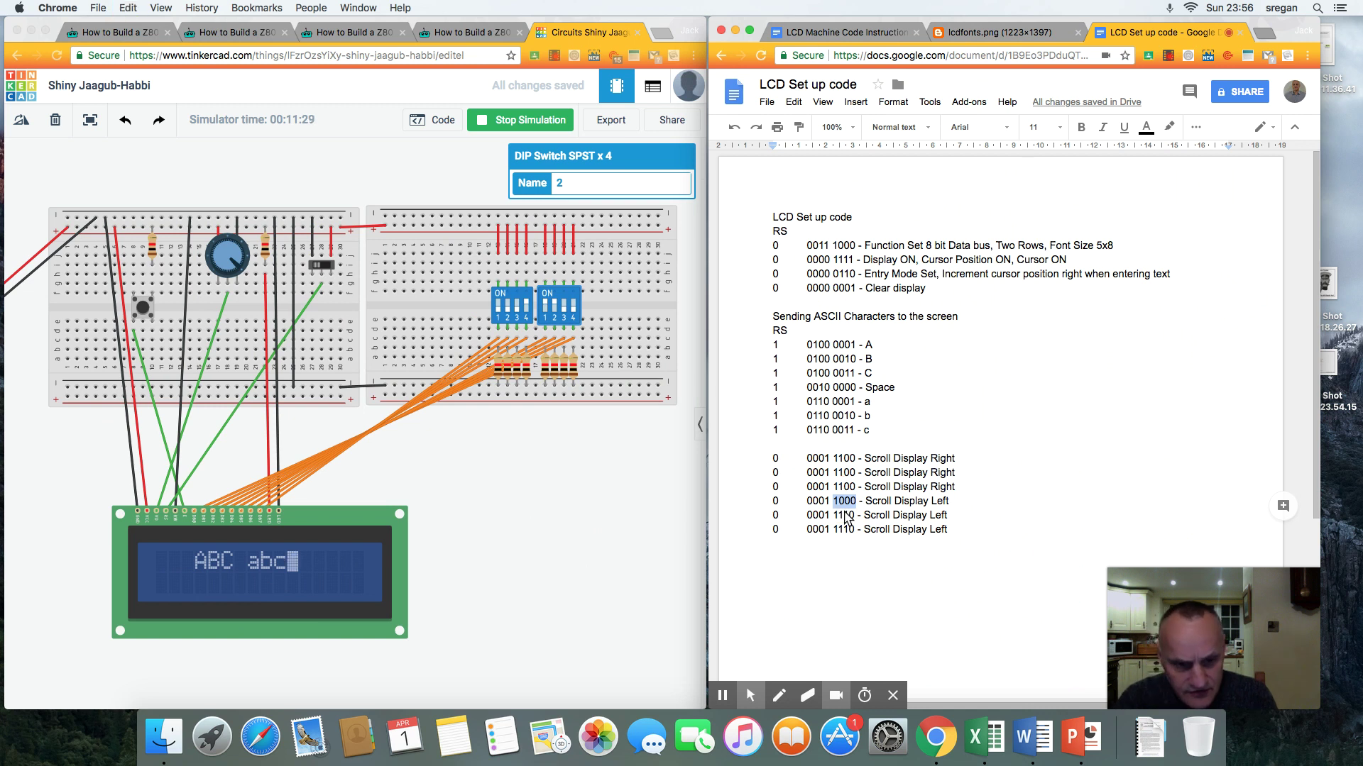
{"action": "double_click", "coordinate": [844, 516]}
{"action": "type", "text": "1000"}
{"action": "left_click", "coordinate": [847, 530]}
{"action": "left_click", "coordinate": [844, 533]}
{"action": "left_click", "coordinate": [856, 531]}
{"action": "left_click_drag", "start_coordinate": [855, 531], "coordinate": [845, 531]}
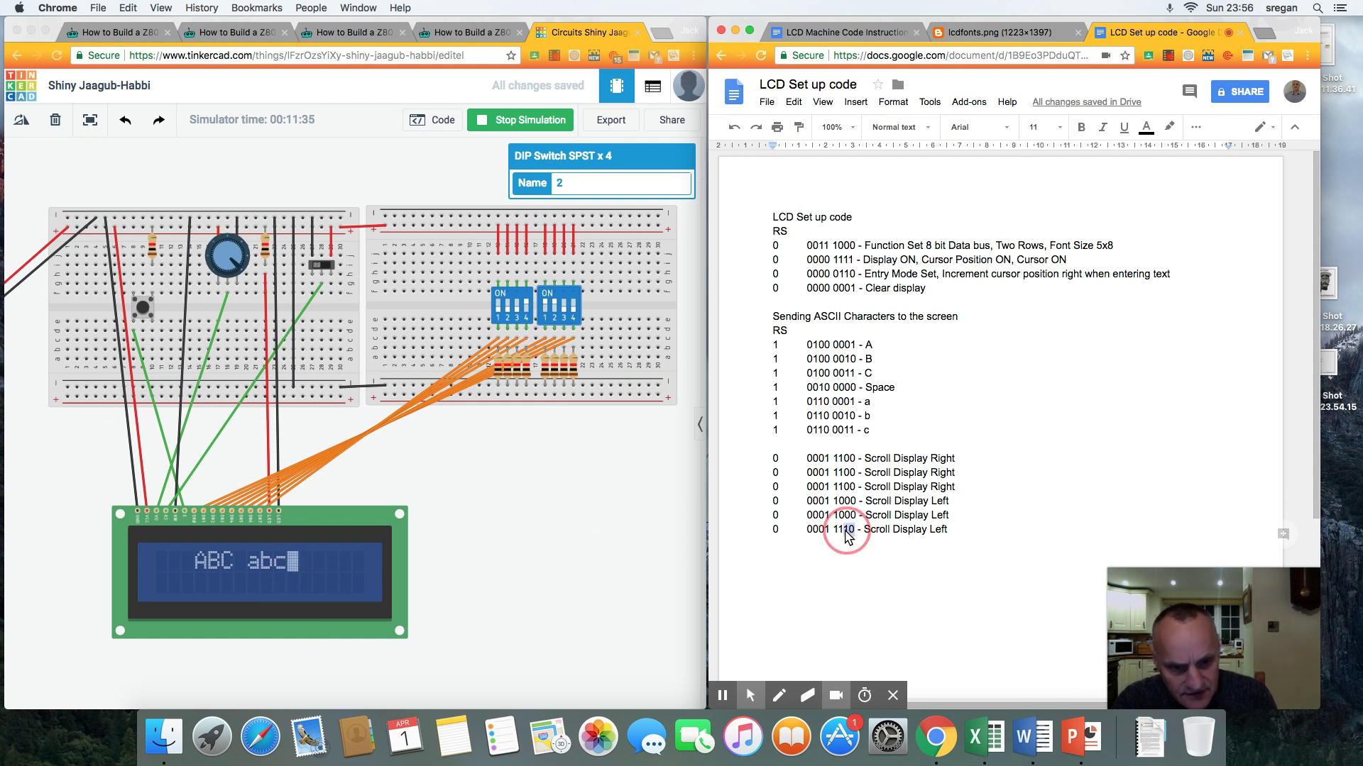
{"action": "type", "text": "00"}
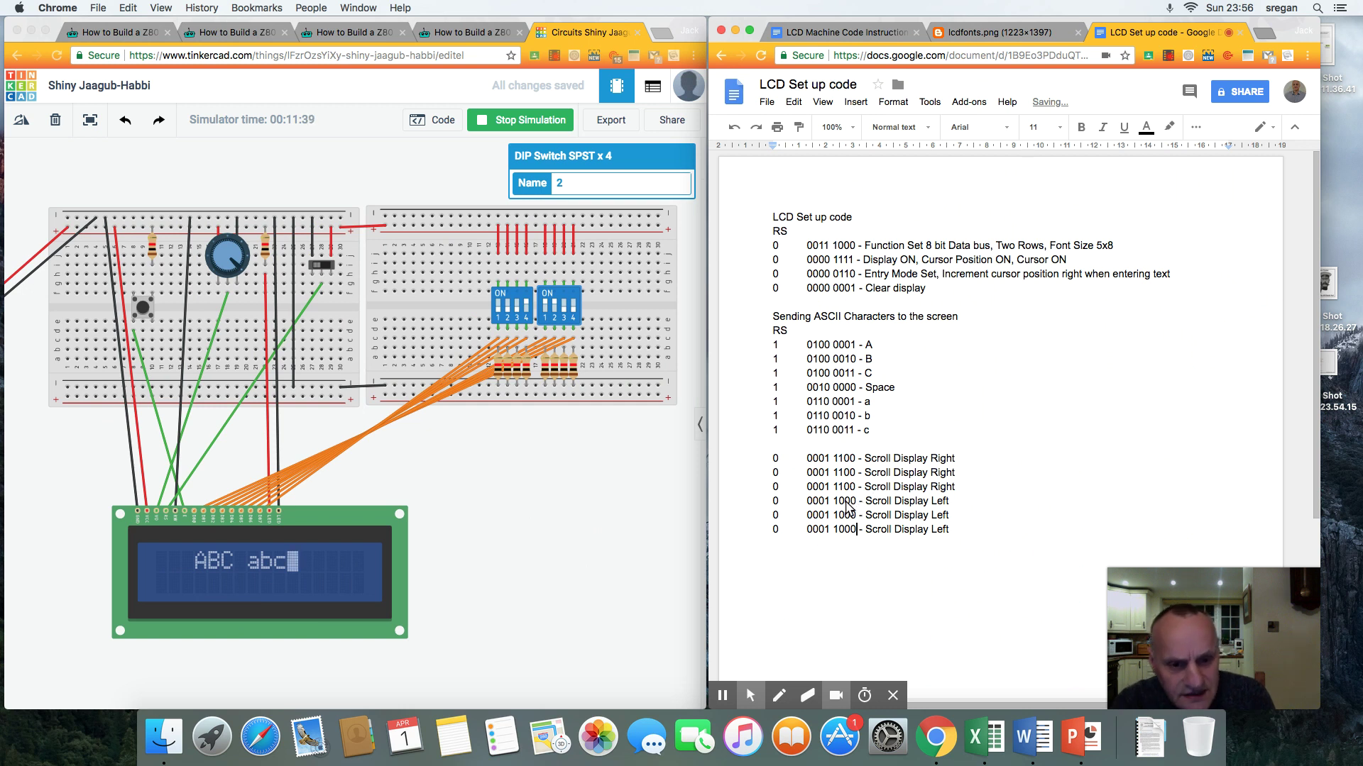
{"action": "double_click", "coordinate": [847, 502]}
{"action": "left_click", "coordinate": [846, 506]}
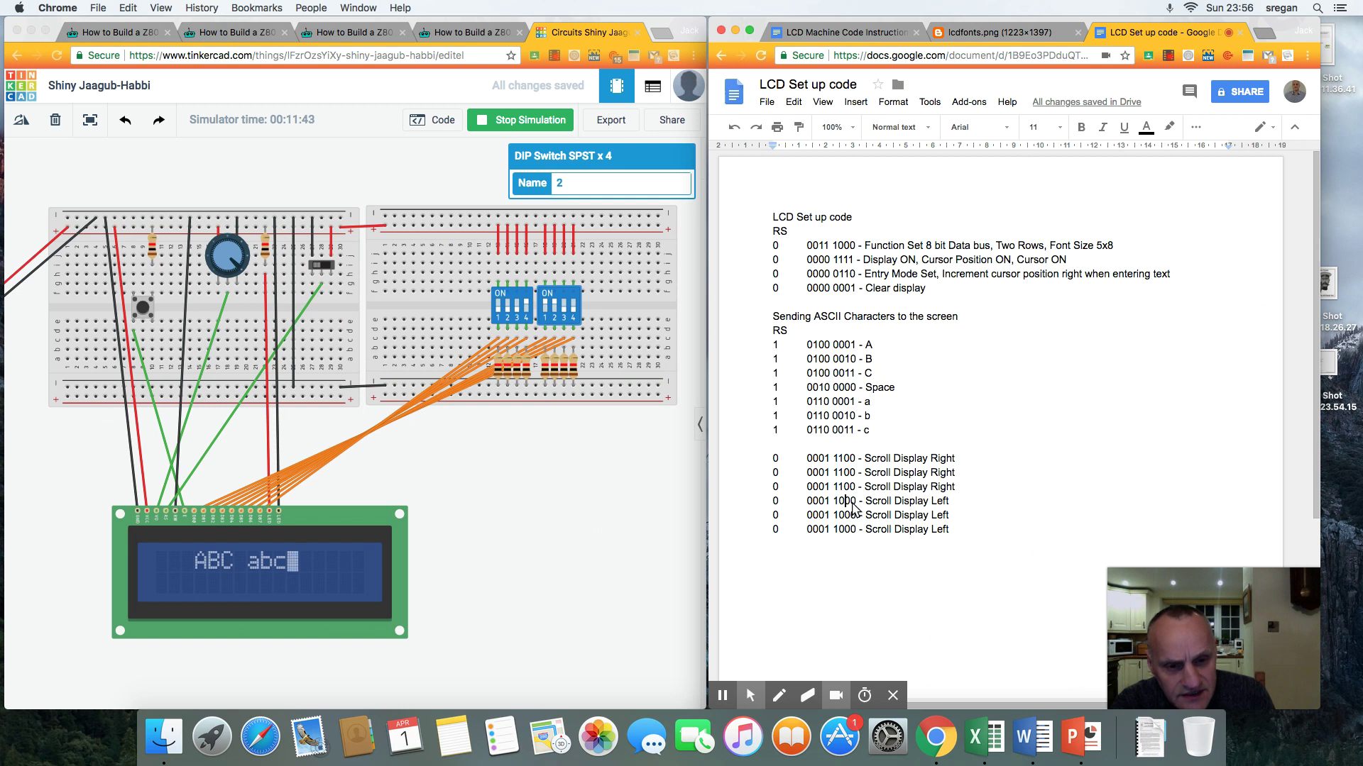
Step: Scroll the LCD text two positions left with 0001 1000, and two positions back right with 0001 1100
{"action": "left_click", "coordinate": [554, 312]}
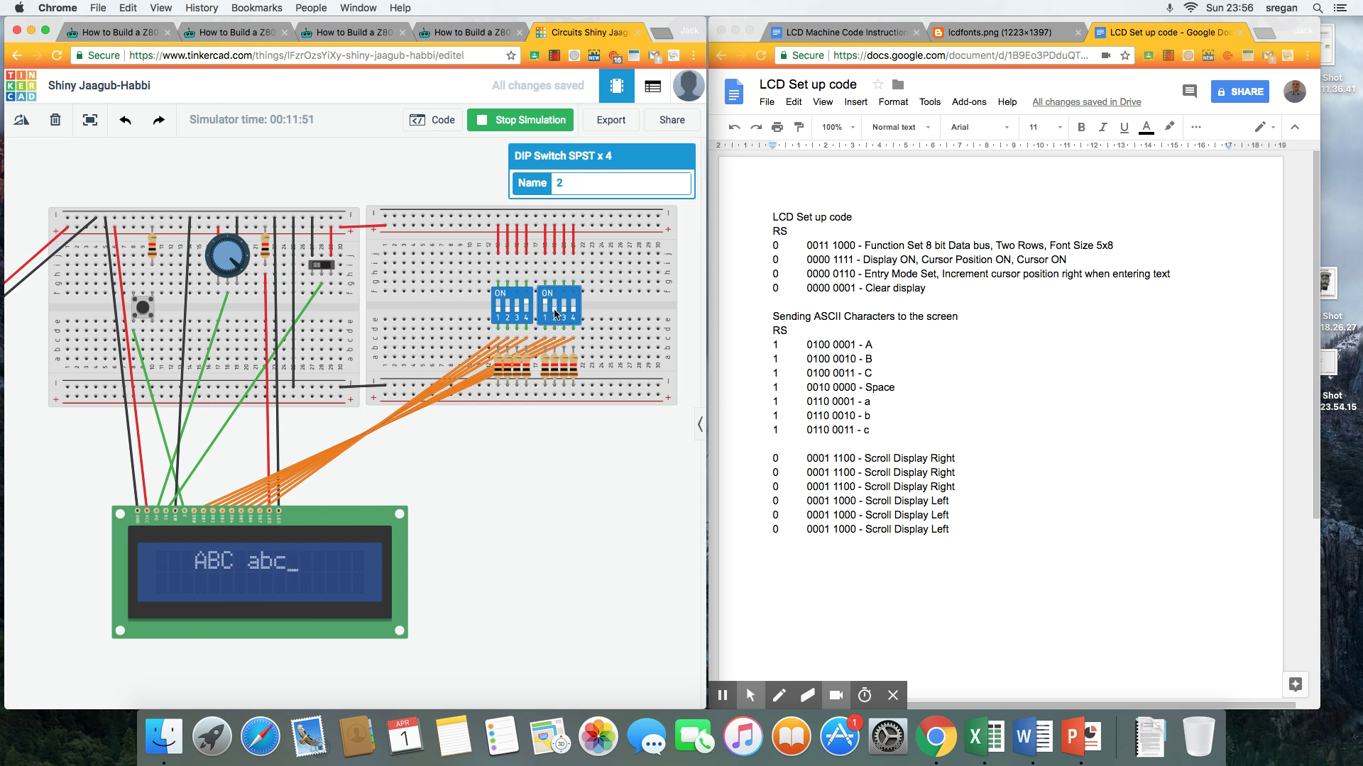
{"action": "left_click", "coordinate": [142, 313]}
{"action": "left_click", "coordinate": [142, 312]}
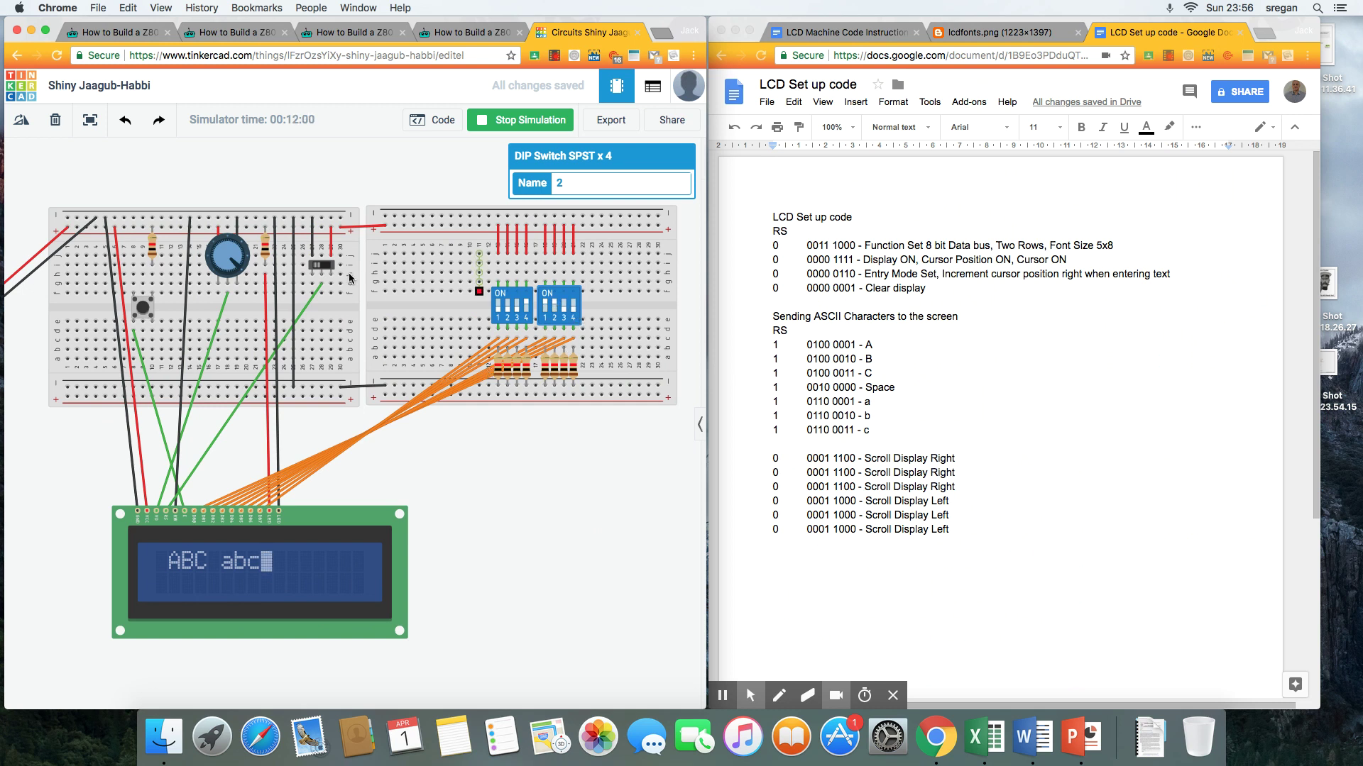
{"action": "left_click", "coordinate": [143, 307]}
{"action": "left_click", "coordinate": [142, 307]}
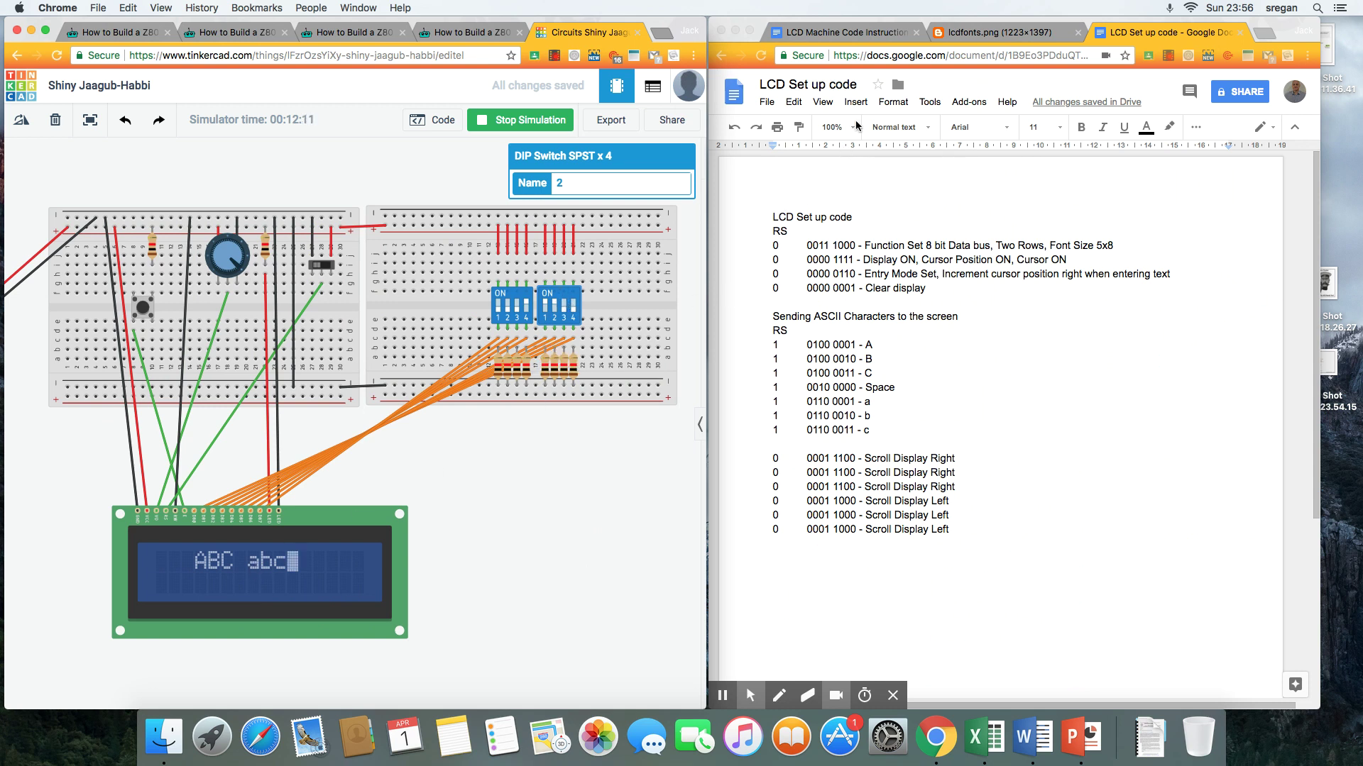
Step: Look up the cursor shift codes in the instruction set and send them to move the LCD cursor left and back right
{"action": "left_click", "coordinate": [861, 40]}
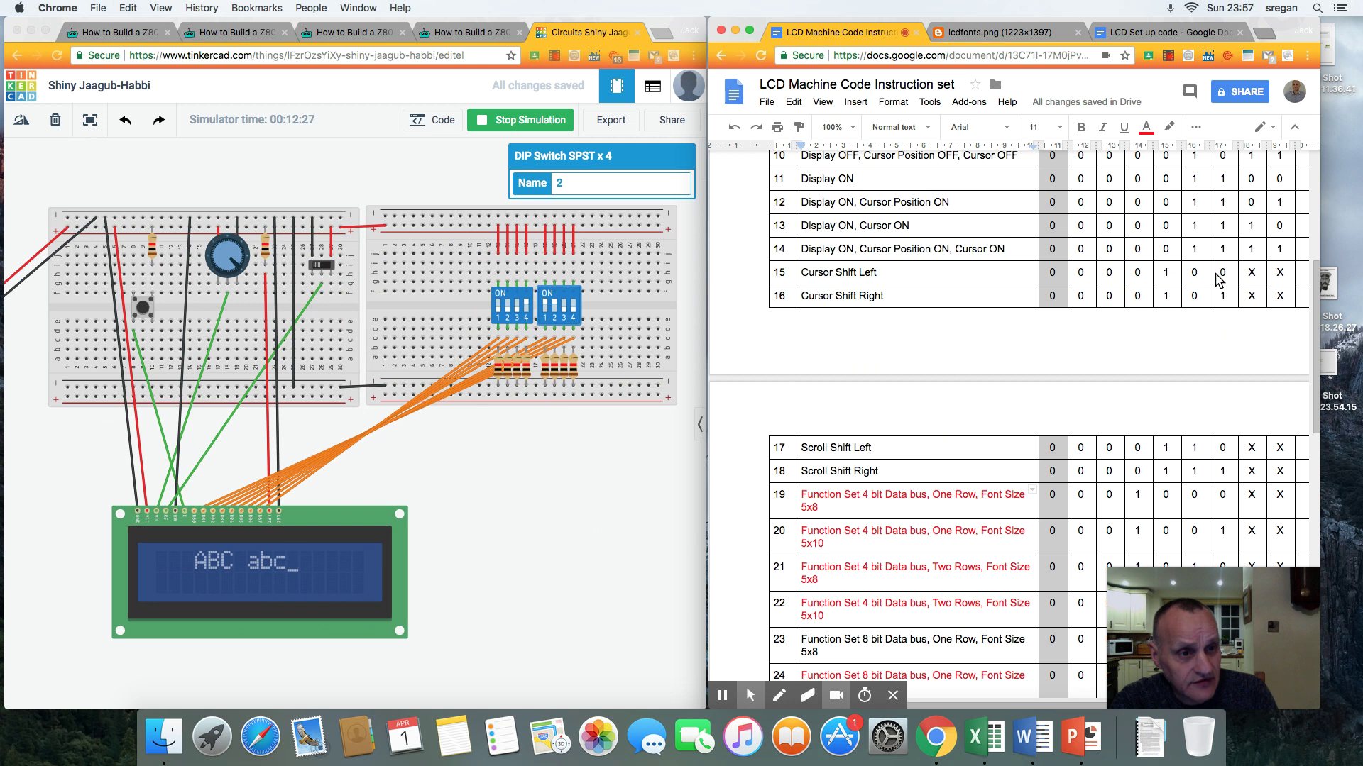
{"action": "left_click", "coordinate": [547, 309]}
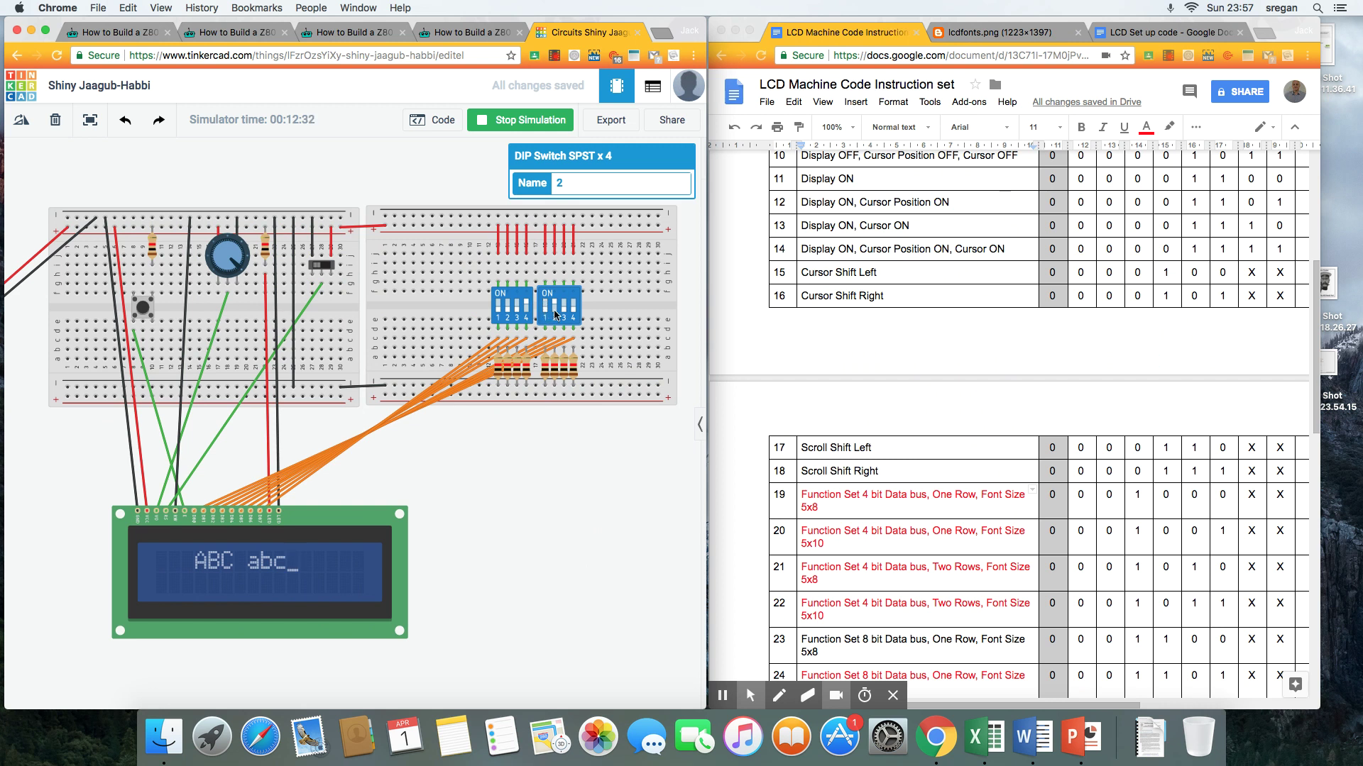
{"action": "left_click", "coordinate": [143, 309]}
{"action": "left_click", "coordinate": [143, 309]}
{"action": "left_click", "coordinate": [145, 307]}
{"action": "left_click", "coordinate": [145, 307]}
{"action": "left_click", "coordinate": [146, 308]}
{"action": "left_click", "coordinate": [145, 308]}
{"action": "left_click", "coordinate": [145, 308]}
Step: Look up the Return Home code in the instruction set and send 0000 0010 to the LCD
{"action": "left_click", "coordinate": [1314, 293]}
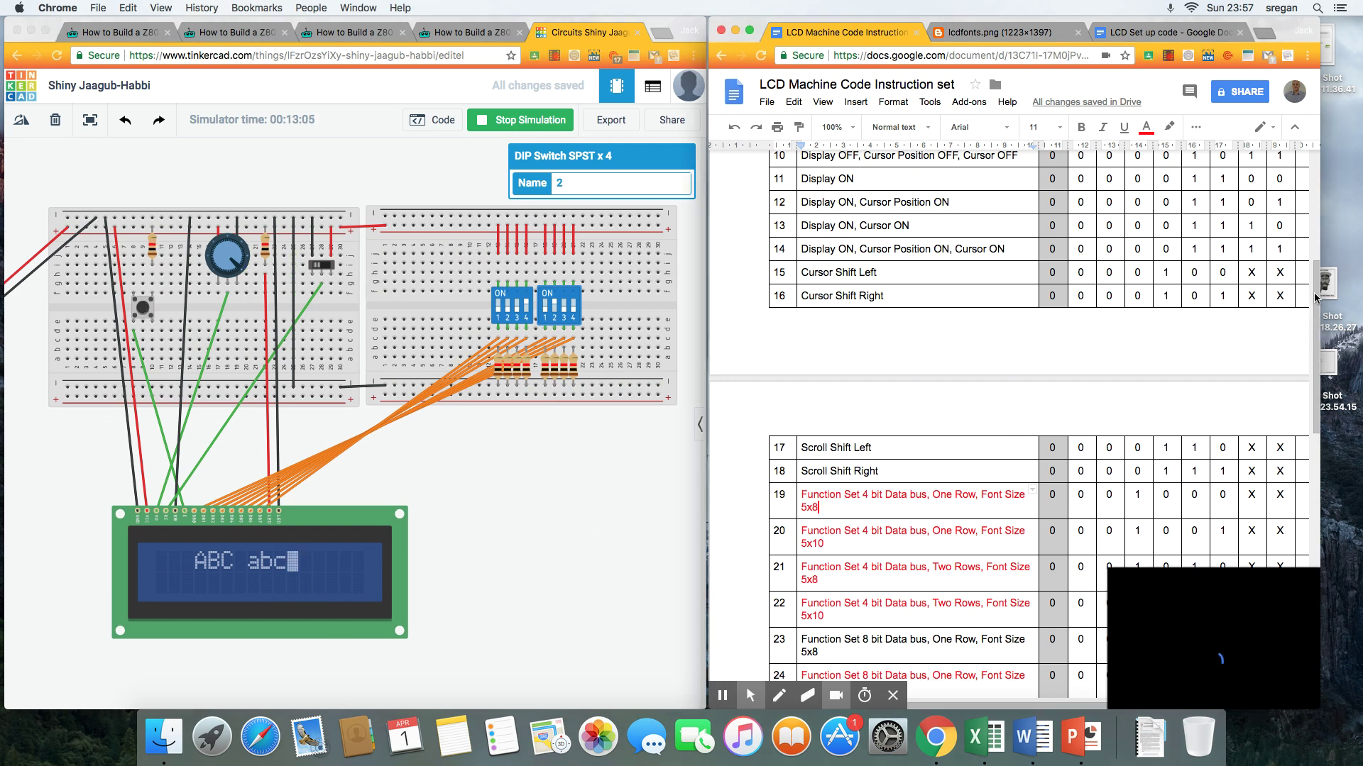
{"action": "left_click_drag", "start_coordinate": [1313, 297], "coordinate": [1308, 200]}
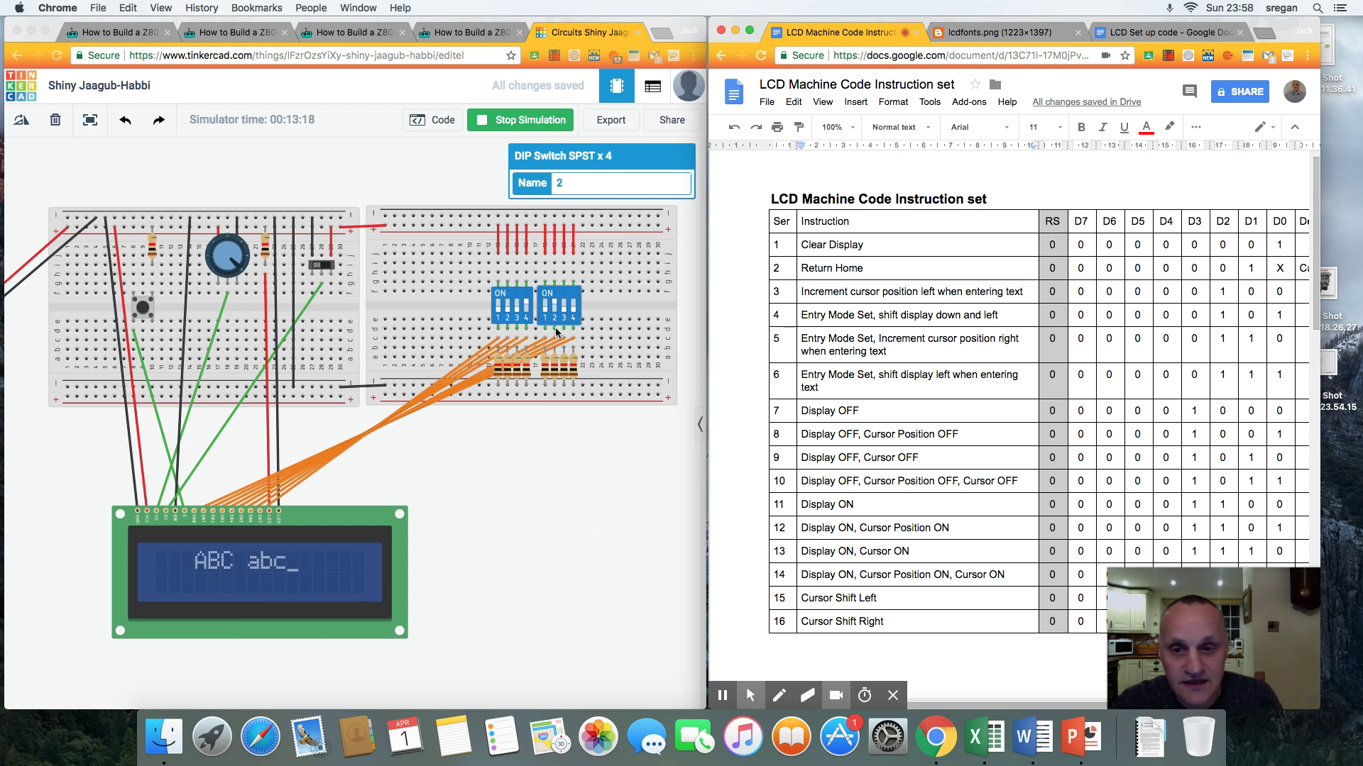
{"action": "left_click", "coordinate": [531, 313]}
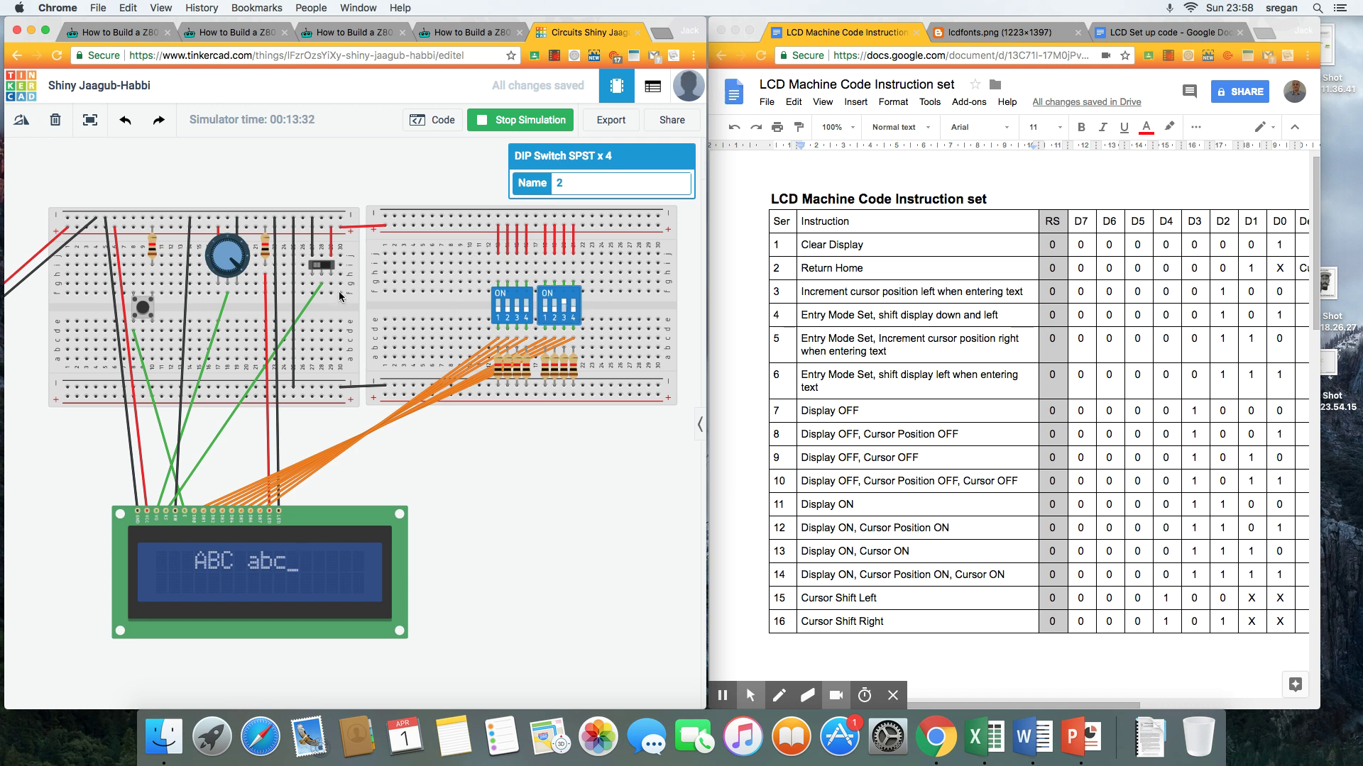
{"action": "left_click", "coordinate": [144, 310]}
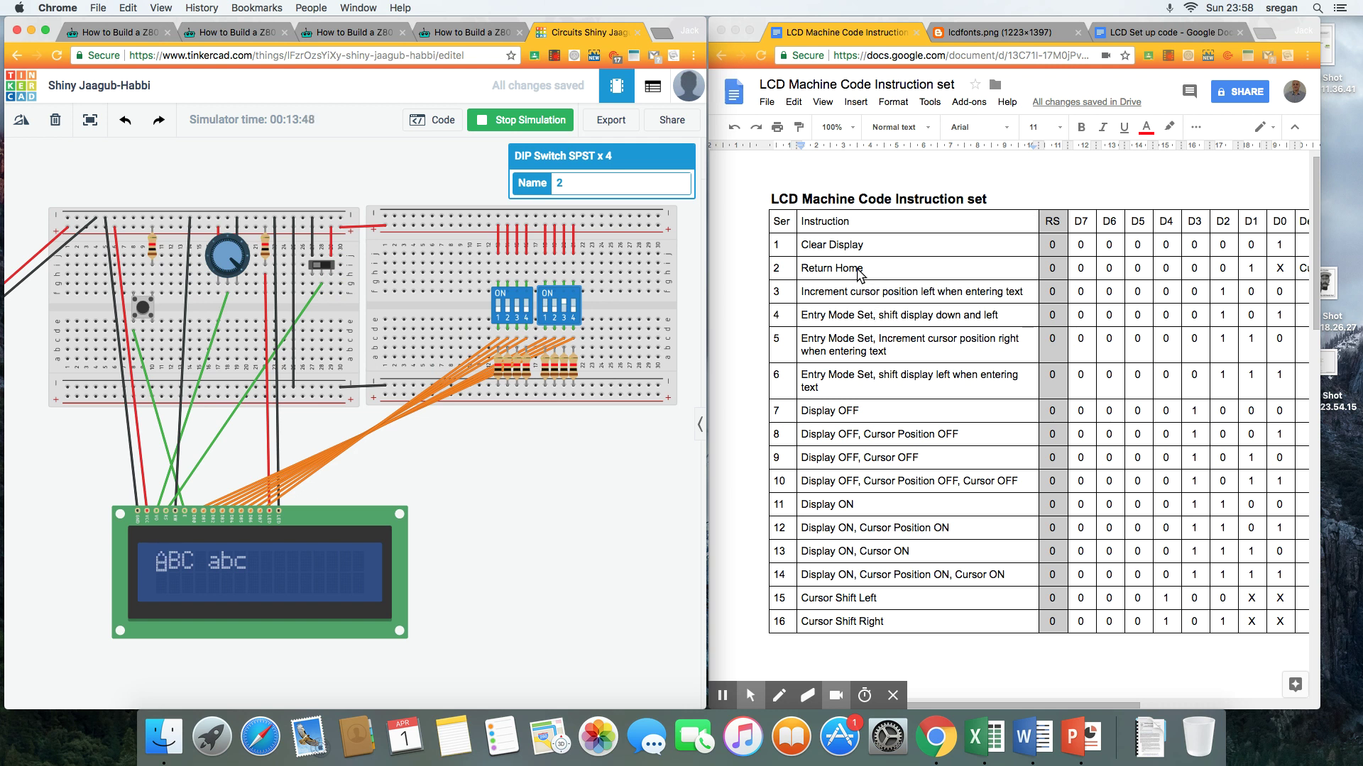
Step: Blank the LCD with the Display OFF code 0000 1000 and restore the text with the Display ON code 0000 1100, repeating the test
{"action": "left_click", "coordinate": [568, 313]}
{"action": "left_click", "coordinate": [141, 307]}
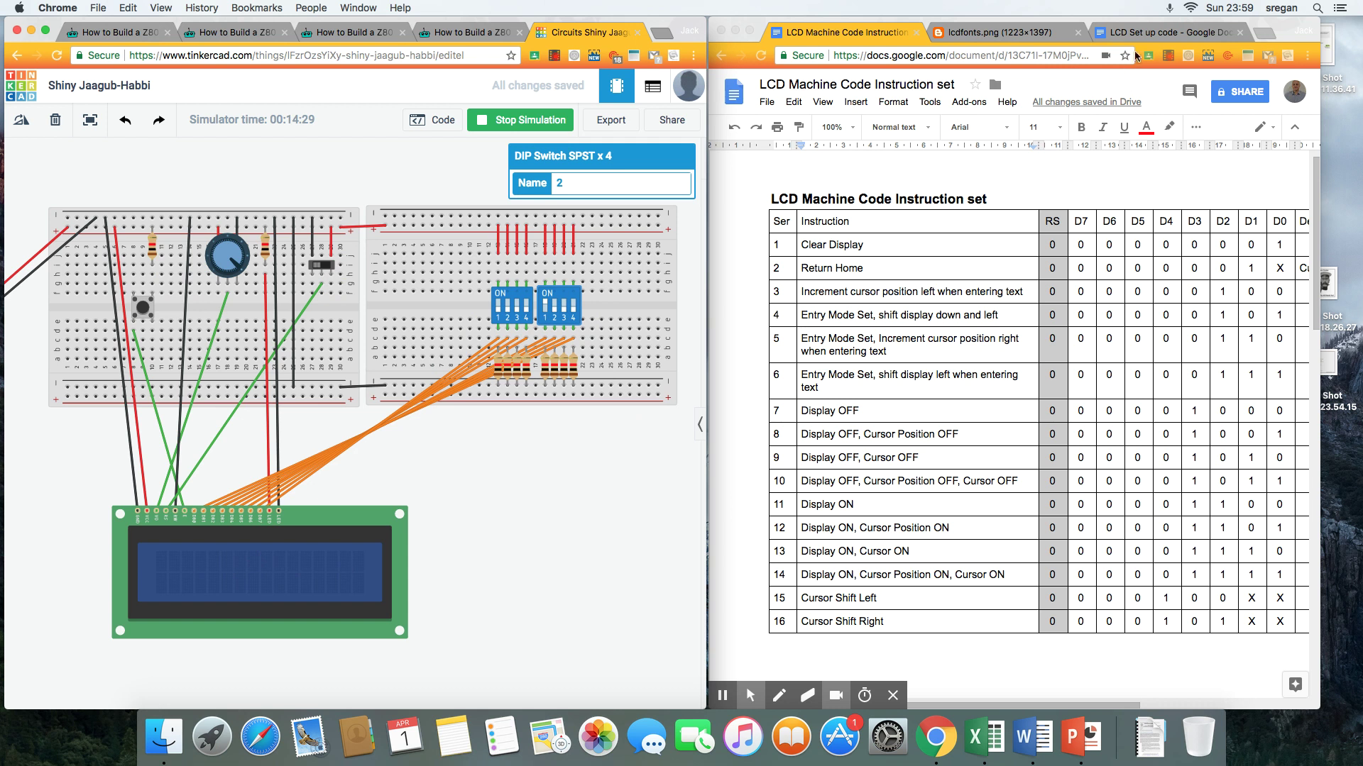
{"action": "left_click", "coordinate": [1164, 32]}
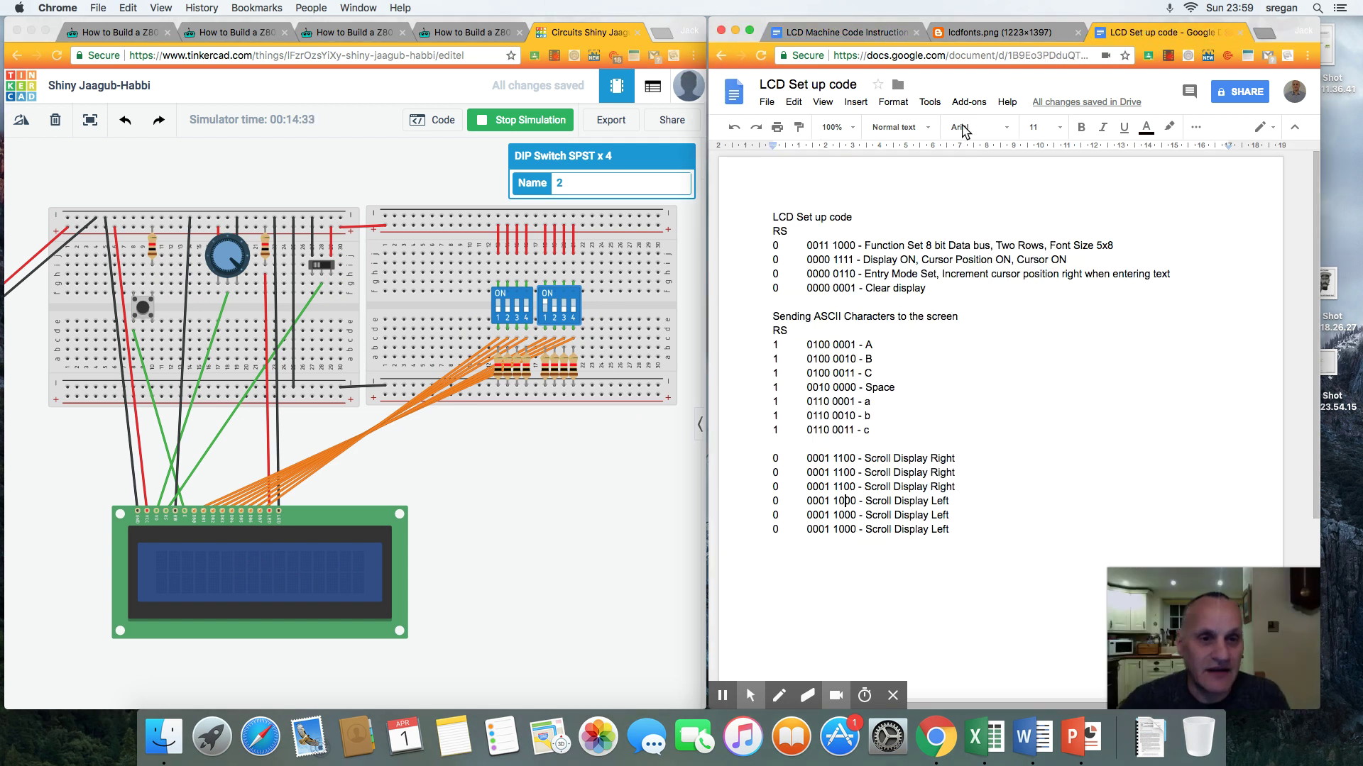
{"action": "left_click", "coordinate": [845, 31]}
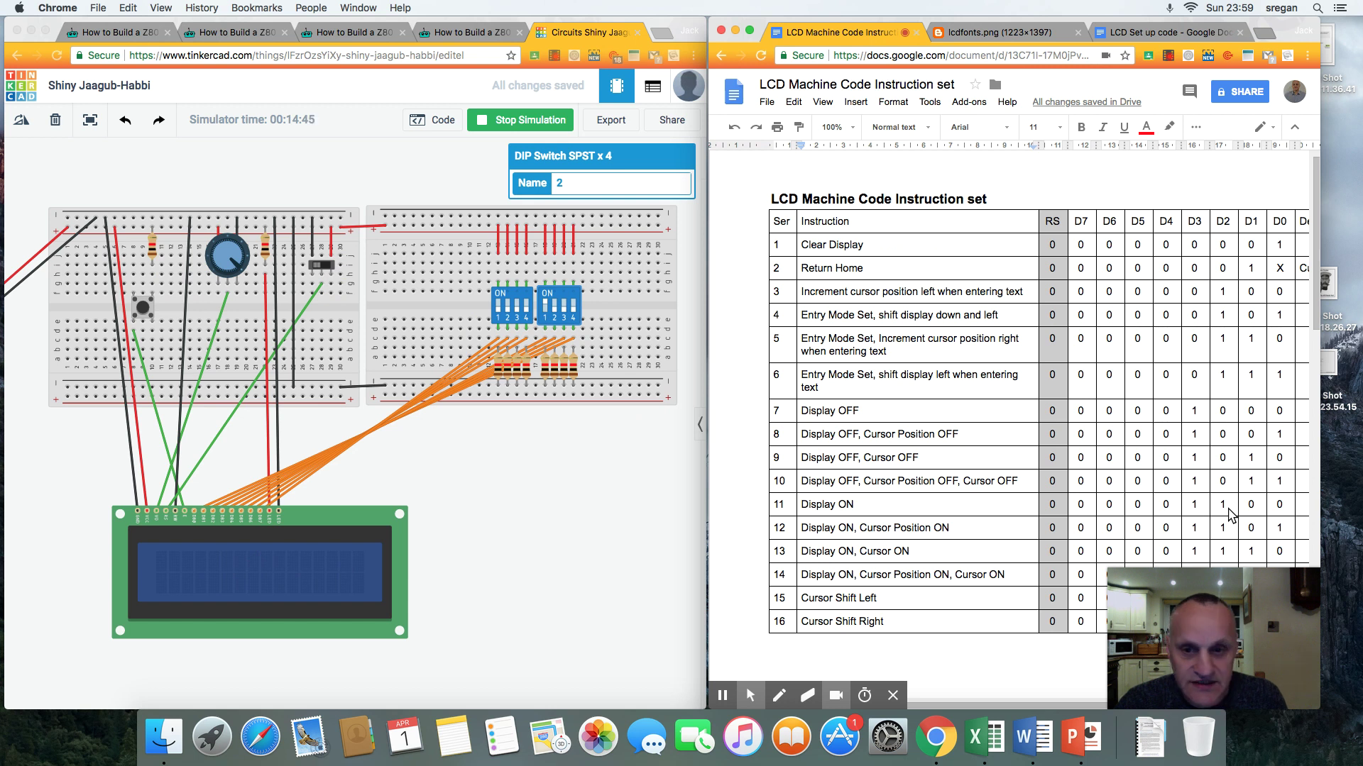
{"action": "left_click", "coordinate": [558, 310]}
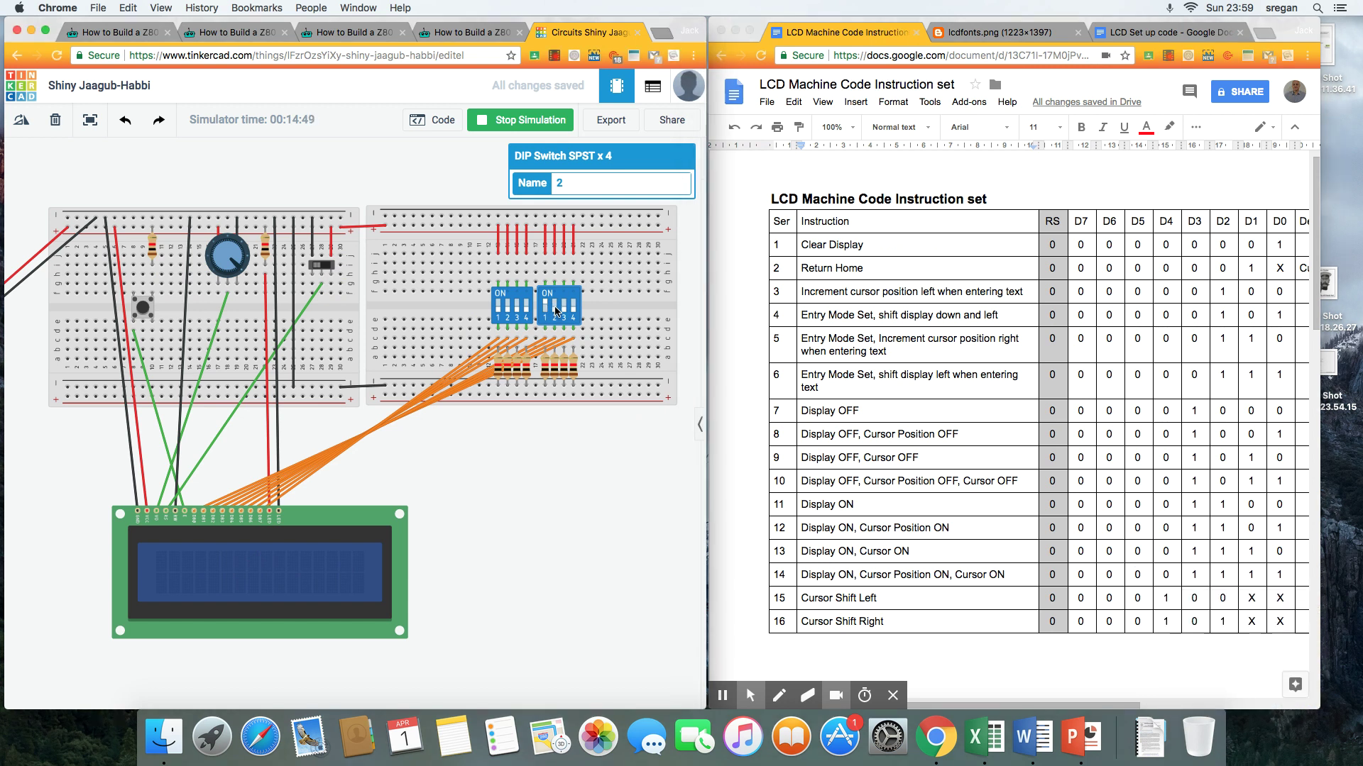
{"action": "left_click", "coordinate": [141, 310]}
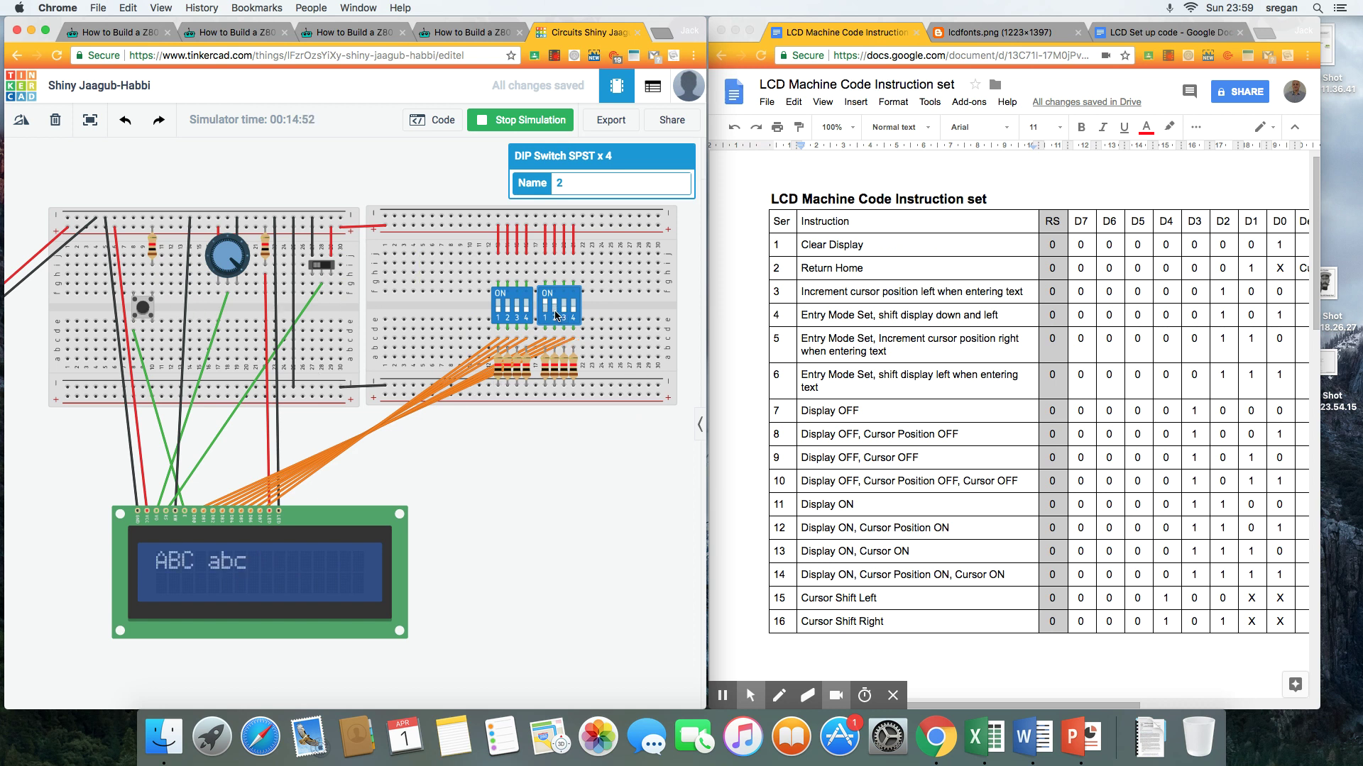
{"action": "left_click", "coordinate": [142, 307]}
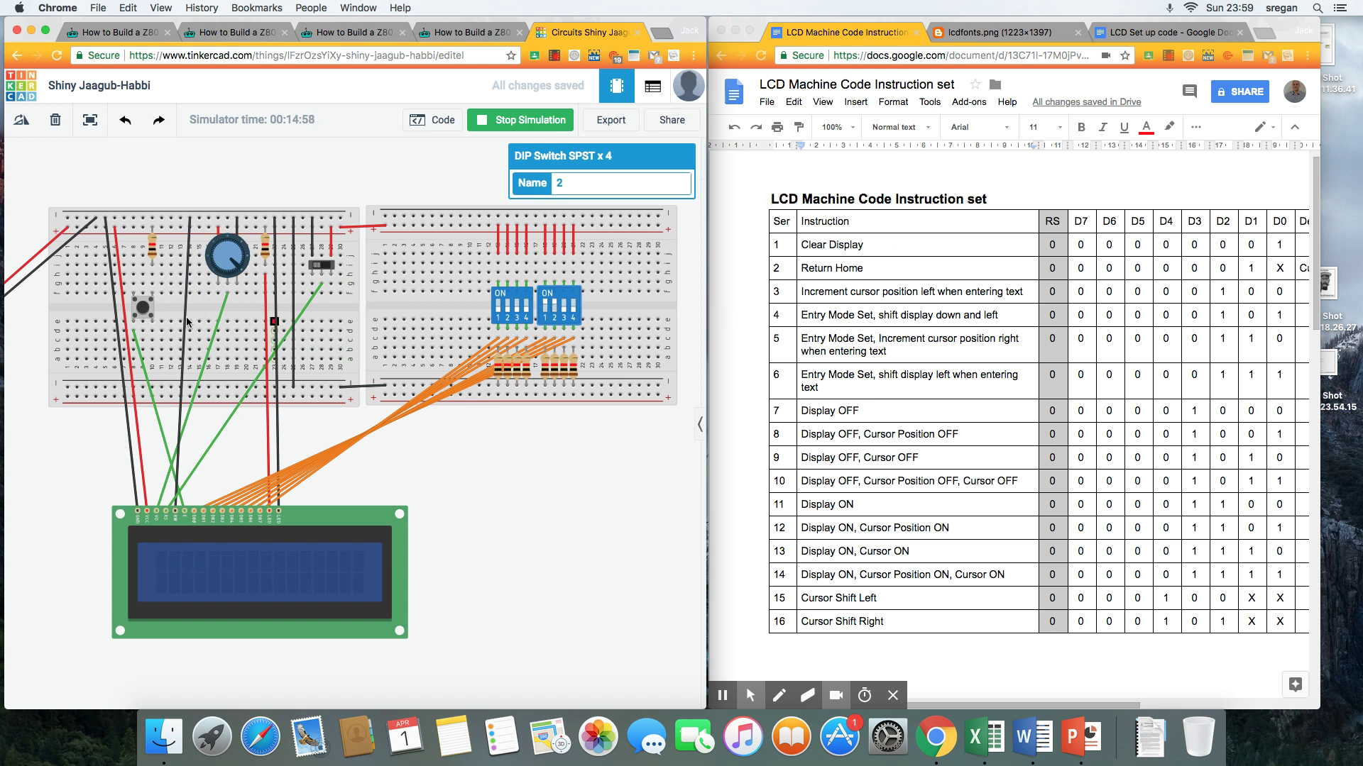
{"action": "left_click", "coordinate": [144, 309]}
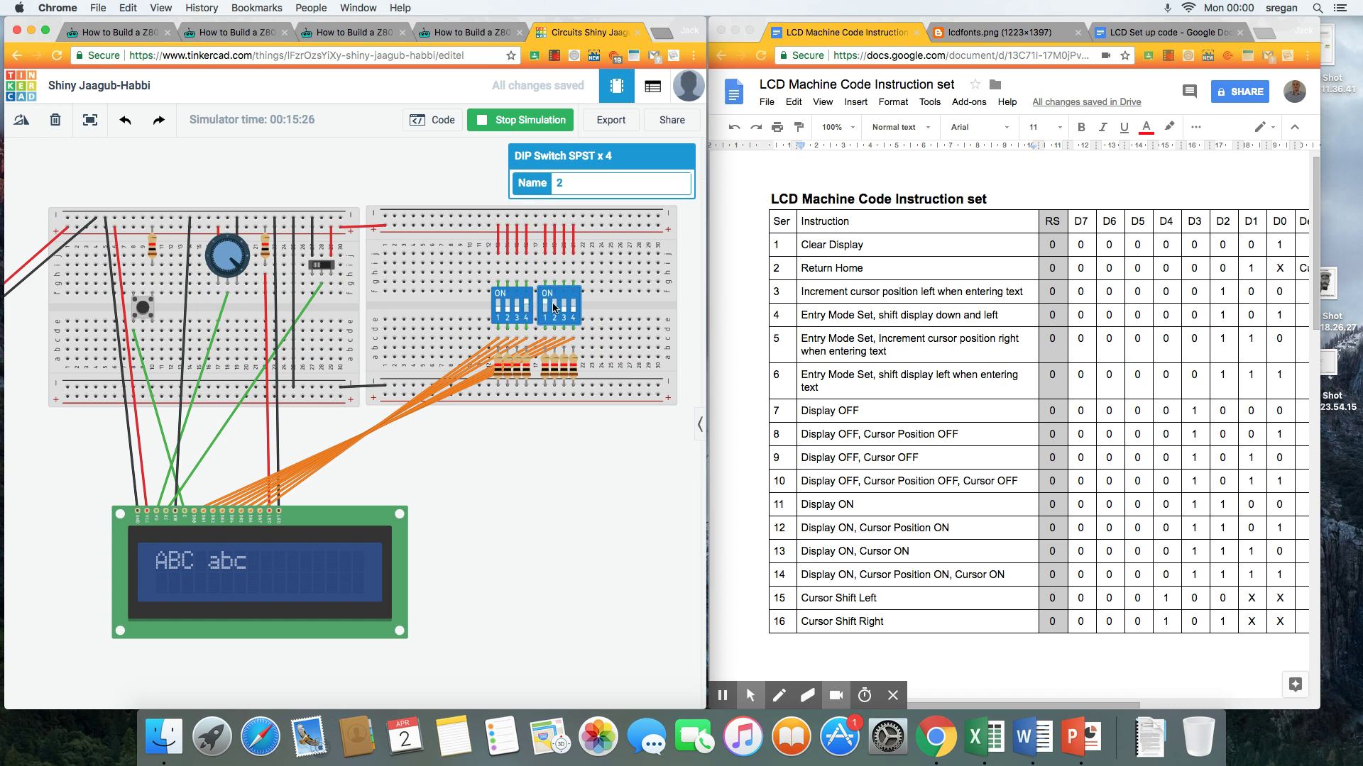
{"action": "left_click", "coordinate": [143, 309]}
Step: Check the Scroll Display Right code in the setup document and scroll the LCD text six positions right with 0001 1100
{"action": "left_click", "coordinate": [1129, 35]}
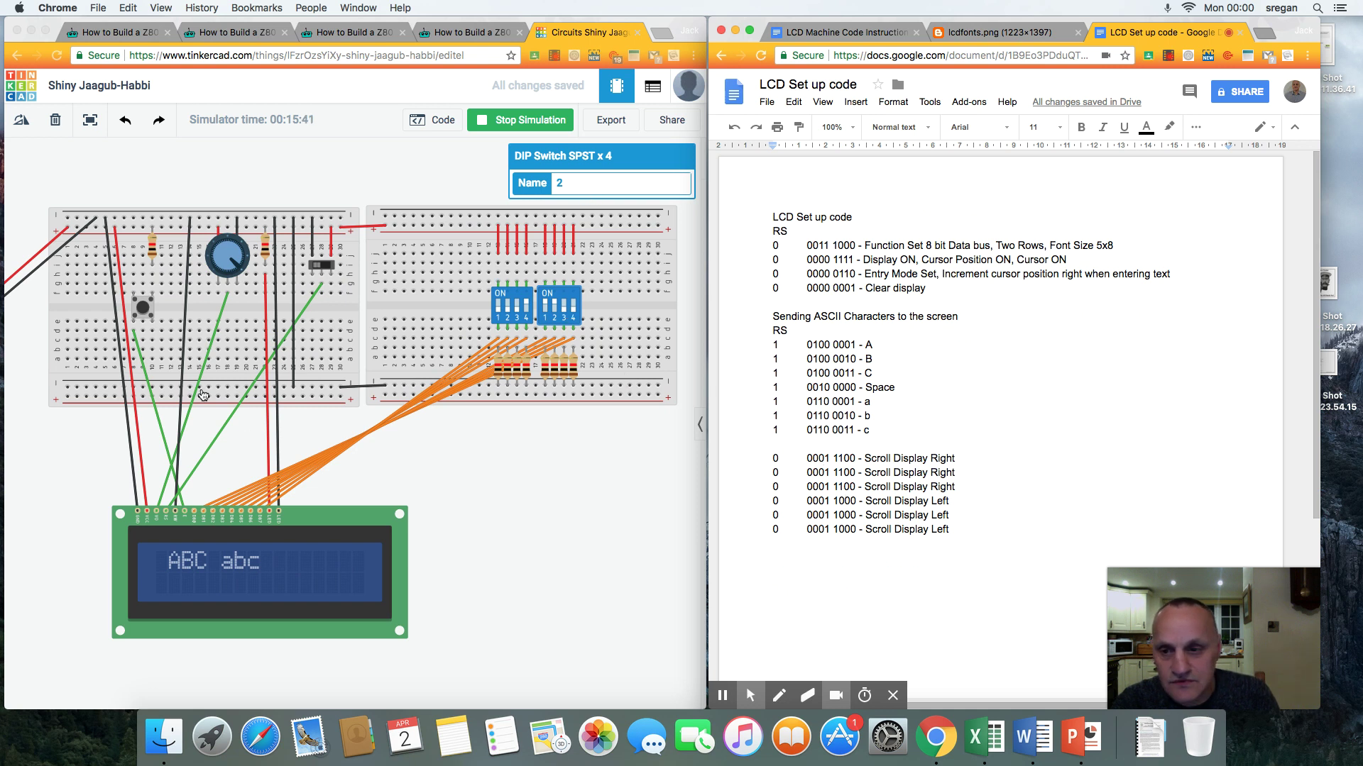
{"action": "left_click", "coordinate": [200, 365]}
{"action": "left_click", "coordinate": [139, 308]}
{"action": "left_click", "coordinate": [140, 307]}
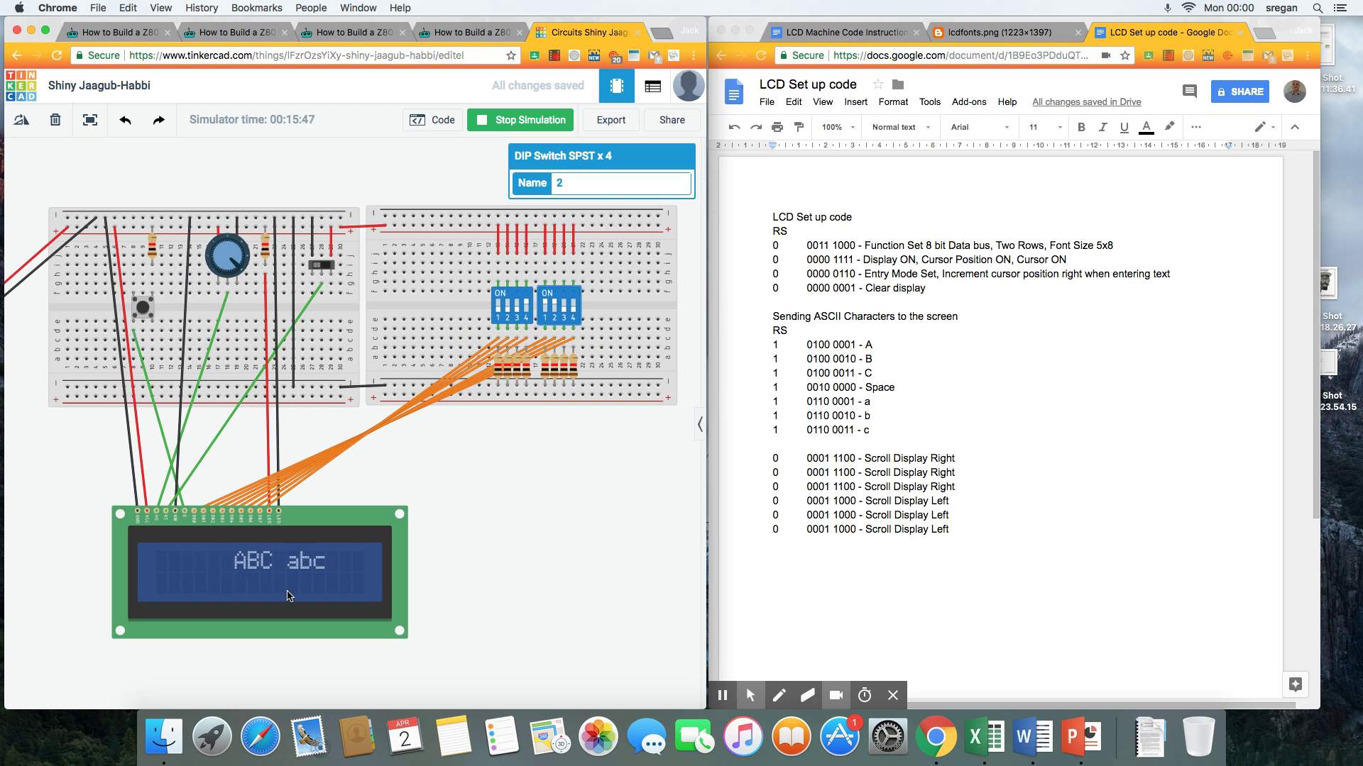
{"action": "left_click", "coordinate": [242, 577]}
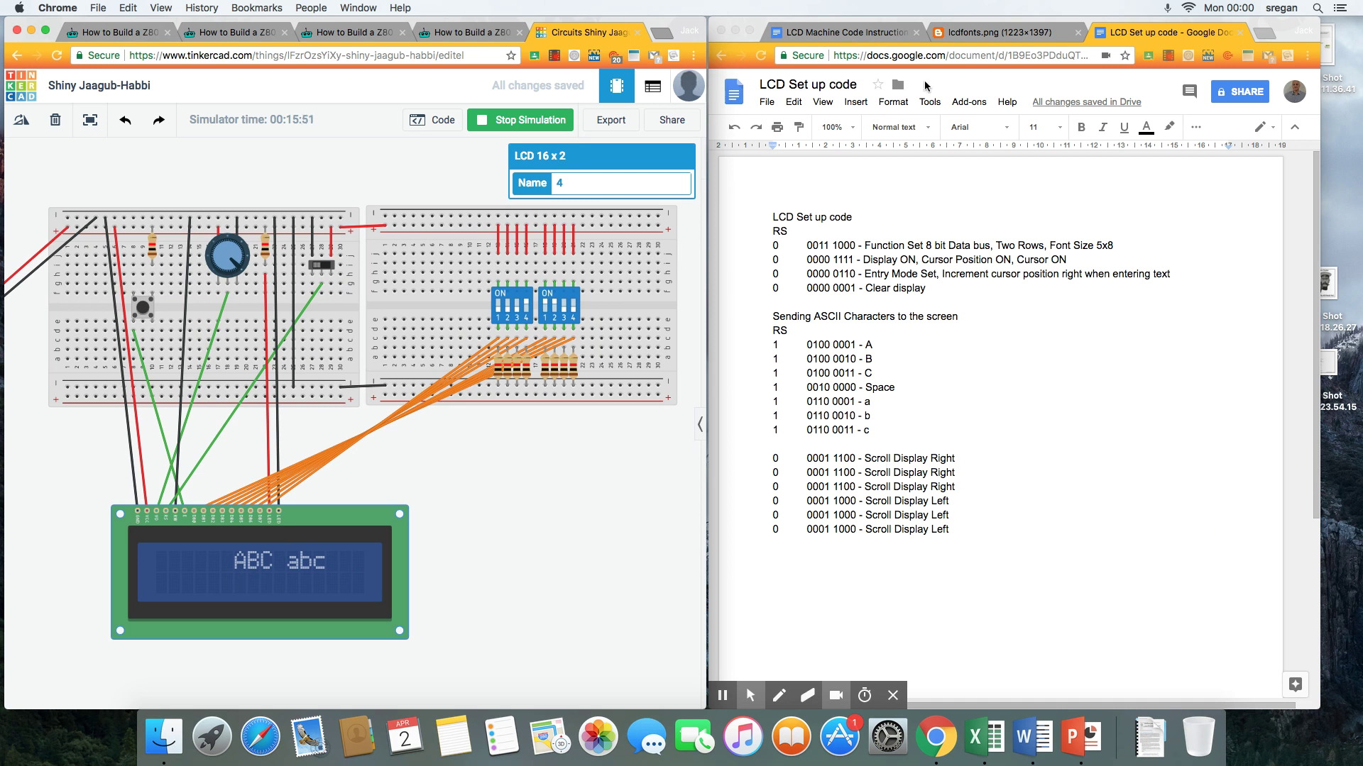
Step: Go back to the instruction set, adjust the DIP switches for the next code, and flip the RS slide switch
{"action": "left_click", "coordinate": [859, 32]}
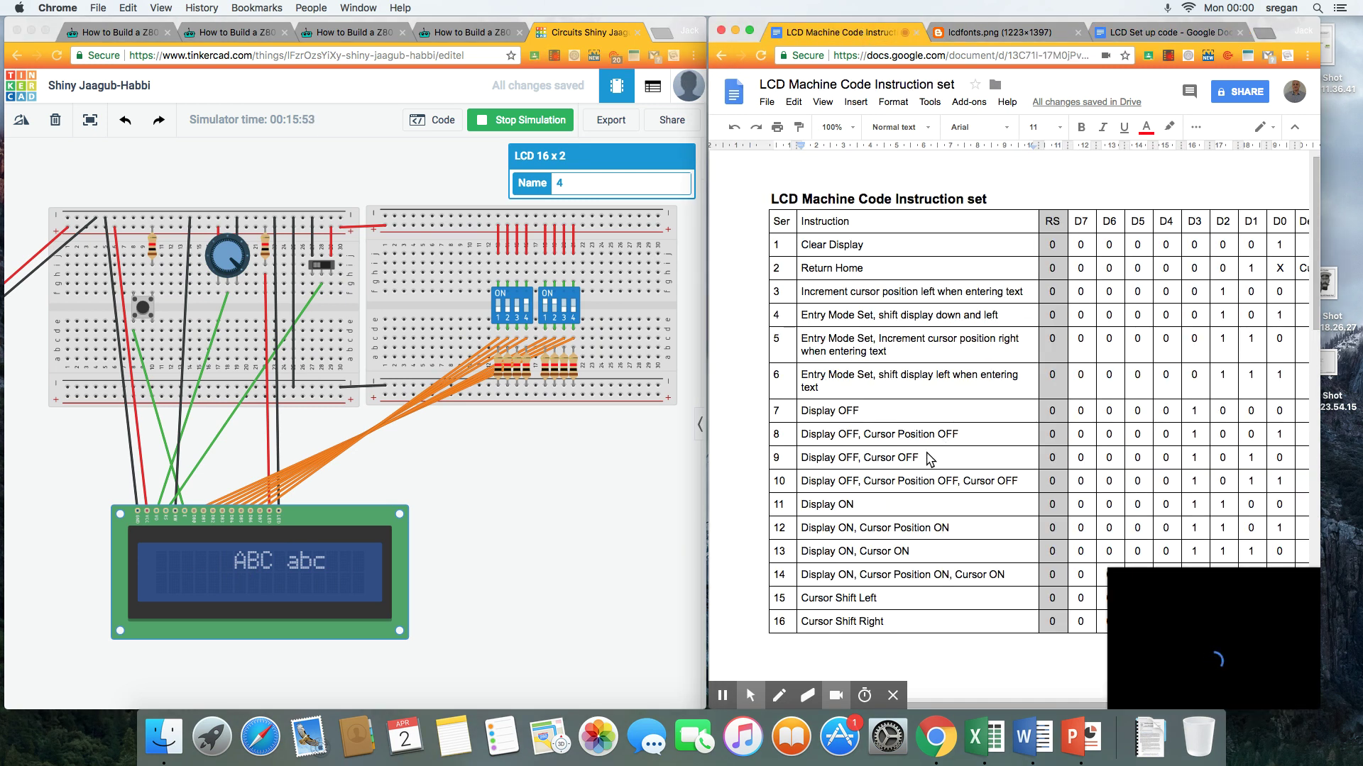
{"action": "left_click", "coordinate": [547, 313]}
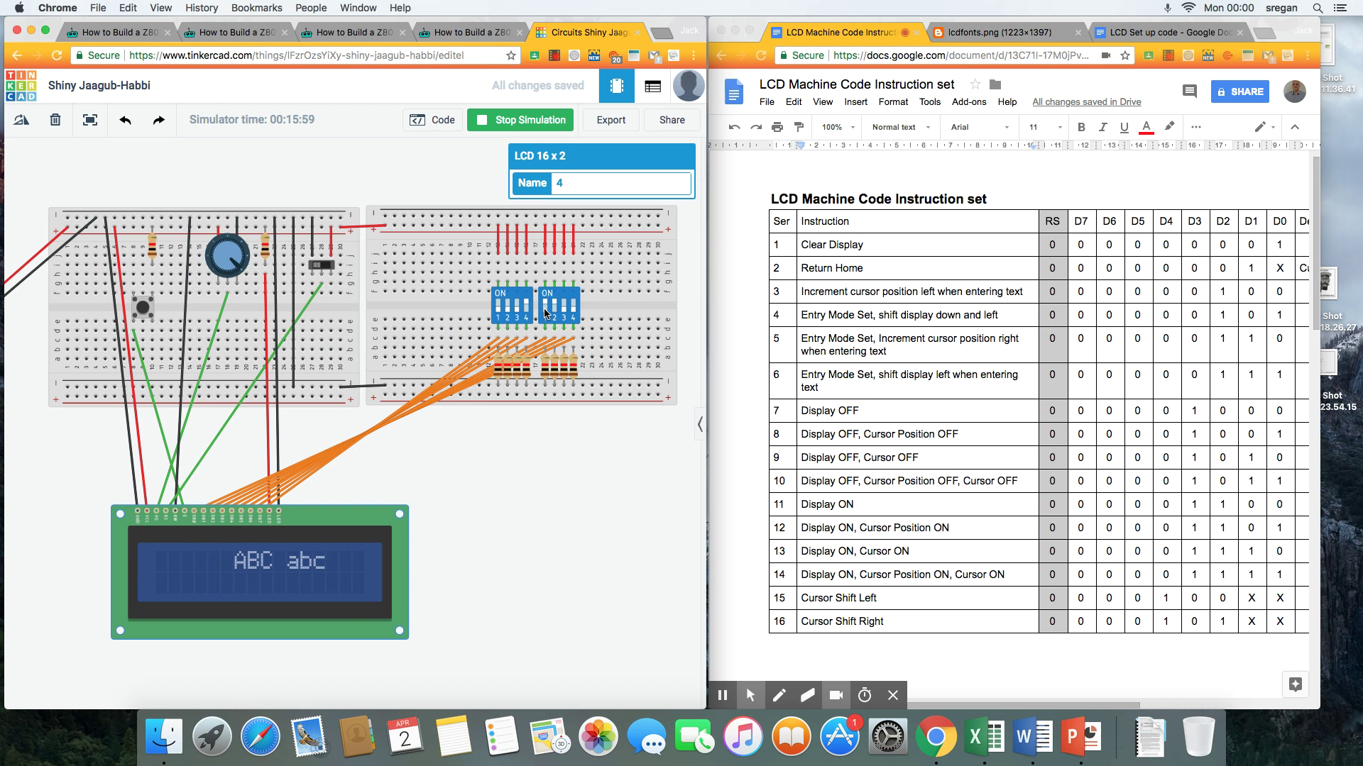
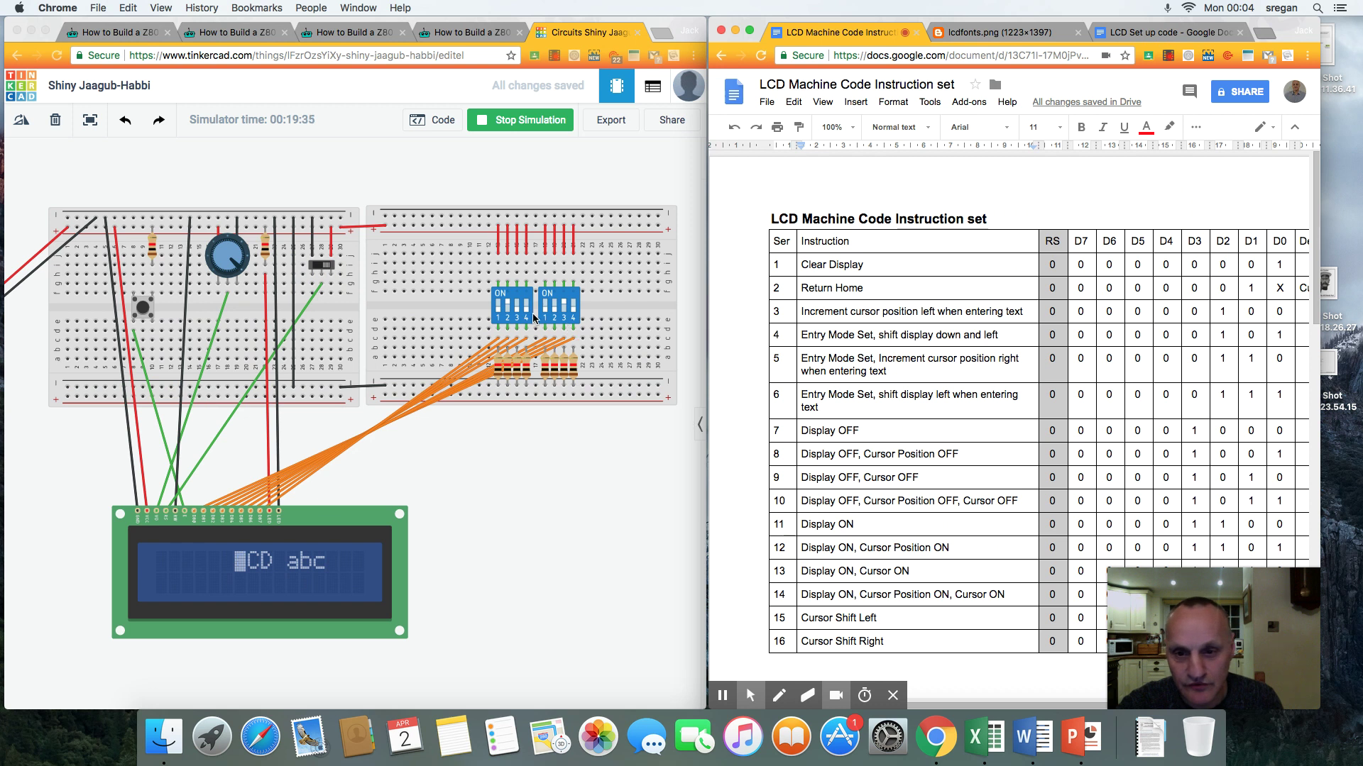
{"action": "left_click", "coordinate": [516, 311]}
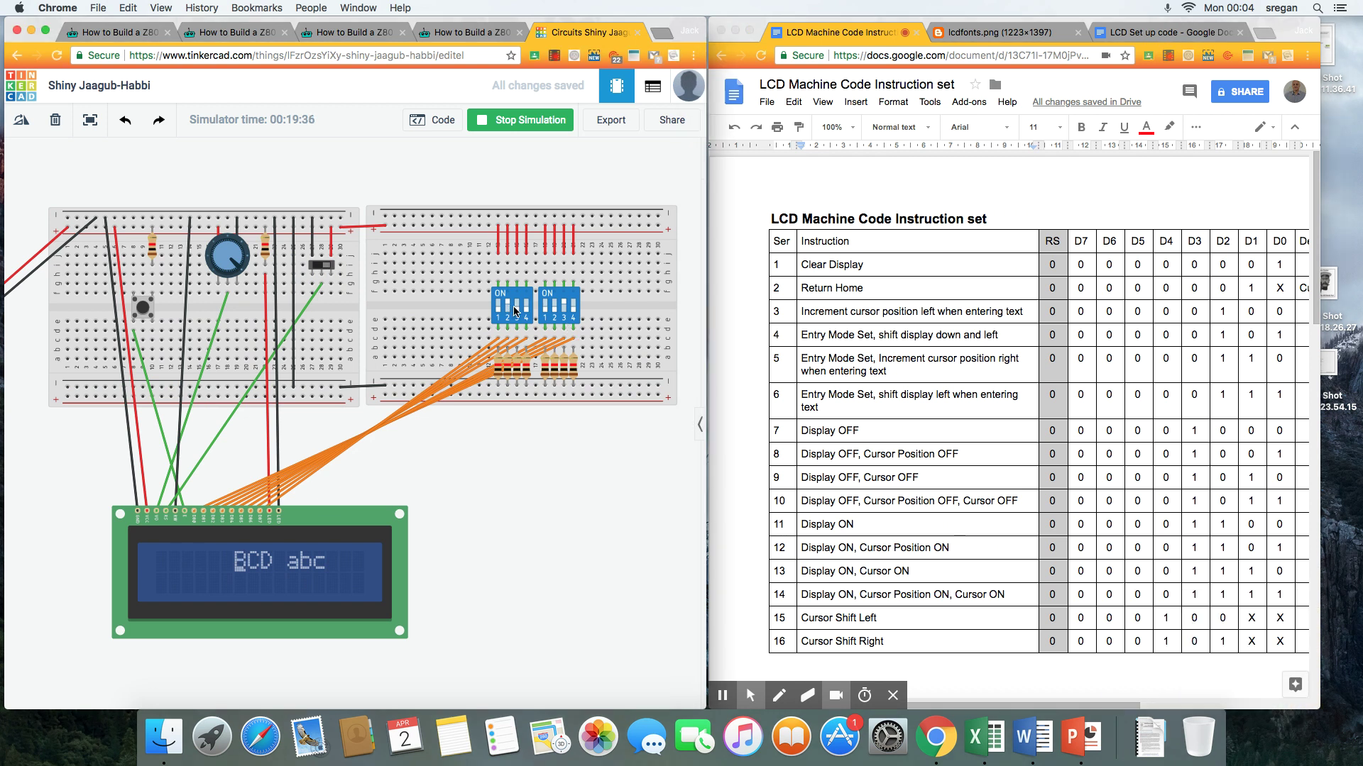
{"action": "left_click", "coordinate": [577, 314]}
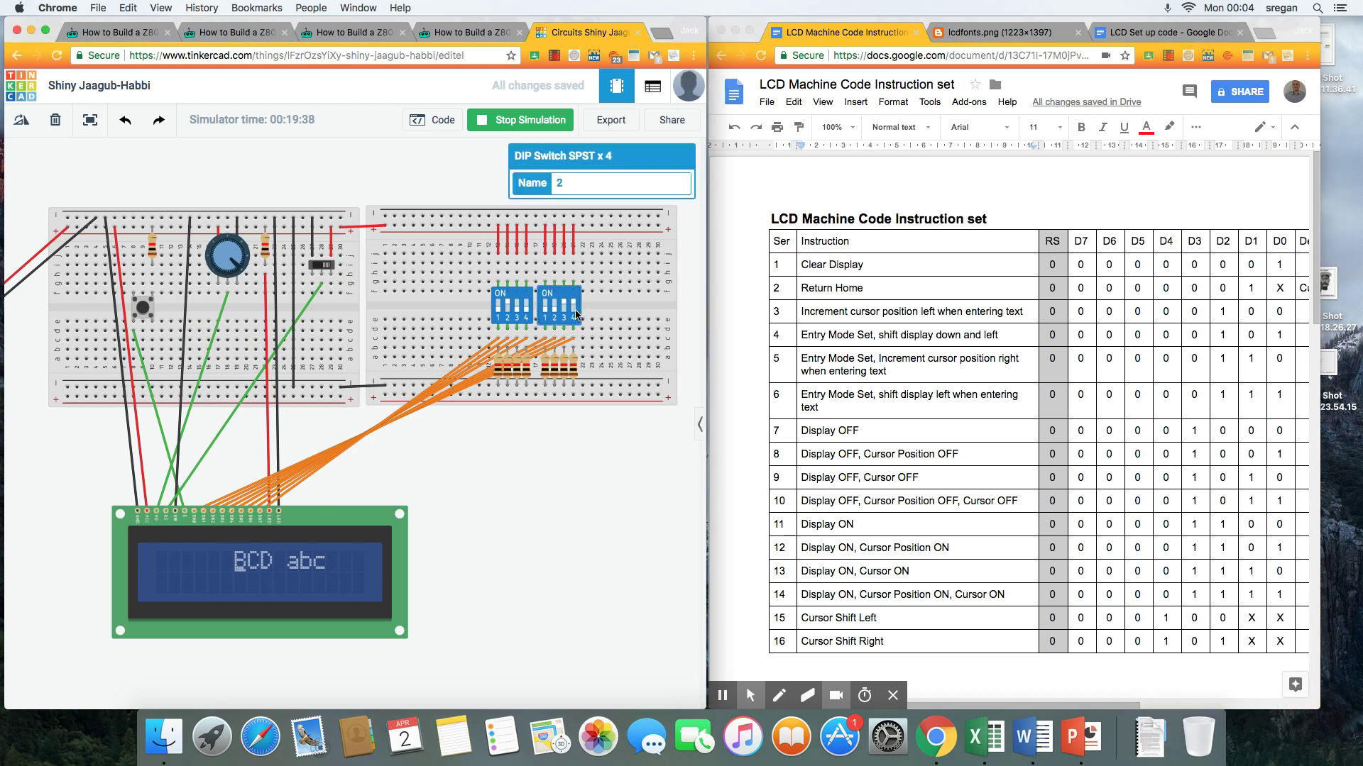
{"action": "left_click", "coordinate": [558, 308]}
{"action": "left_click", "coordinate": [317, 268]}
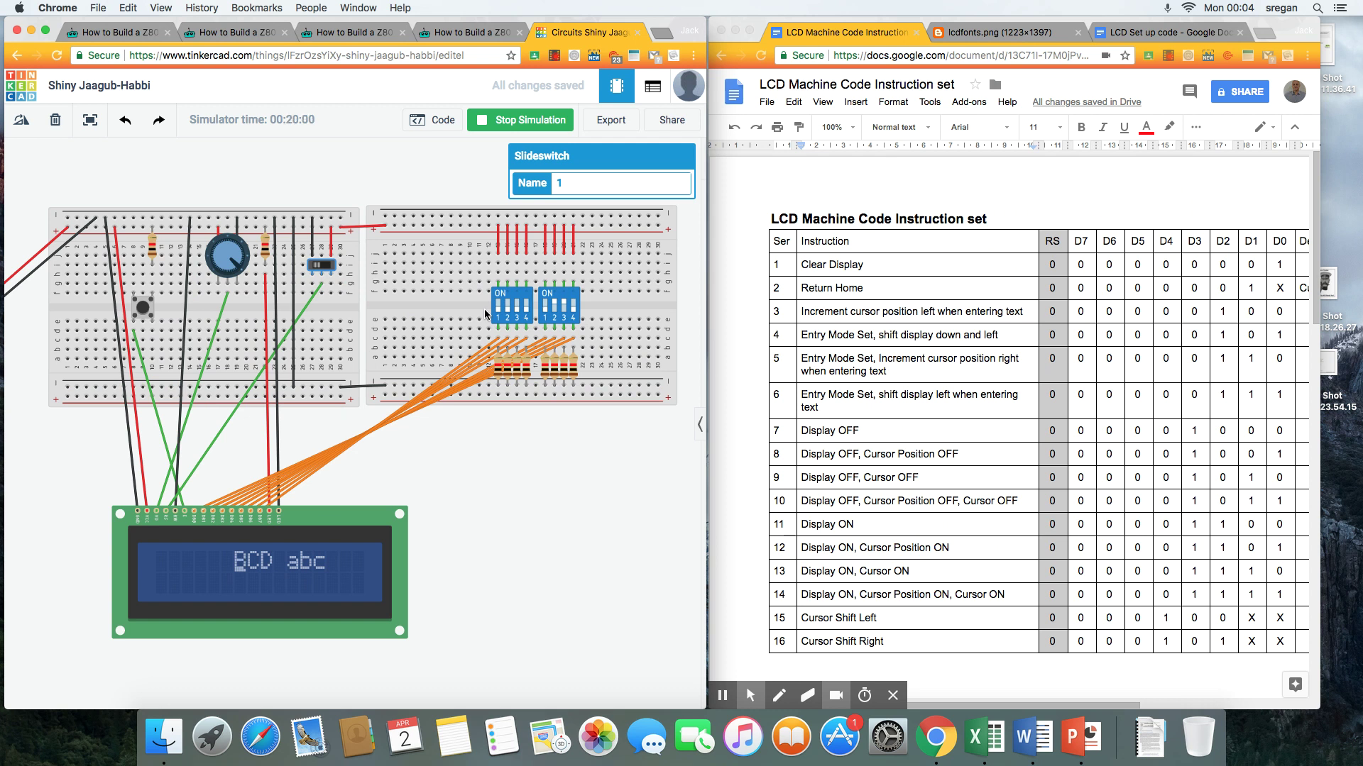
Step: Look up the Set Cursor rows in the instruction set and send a code with D7 on to place the cursor on the letter a
{"action": "left_click", "coordinate": [1318, 304]}
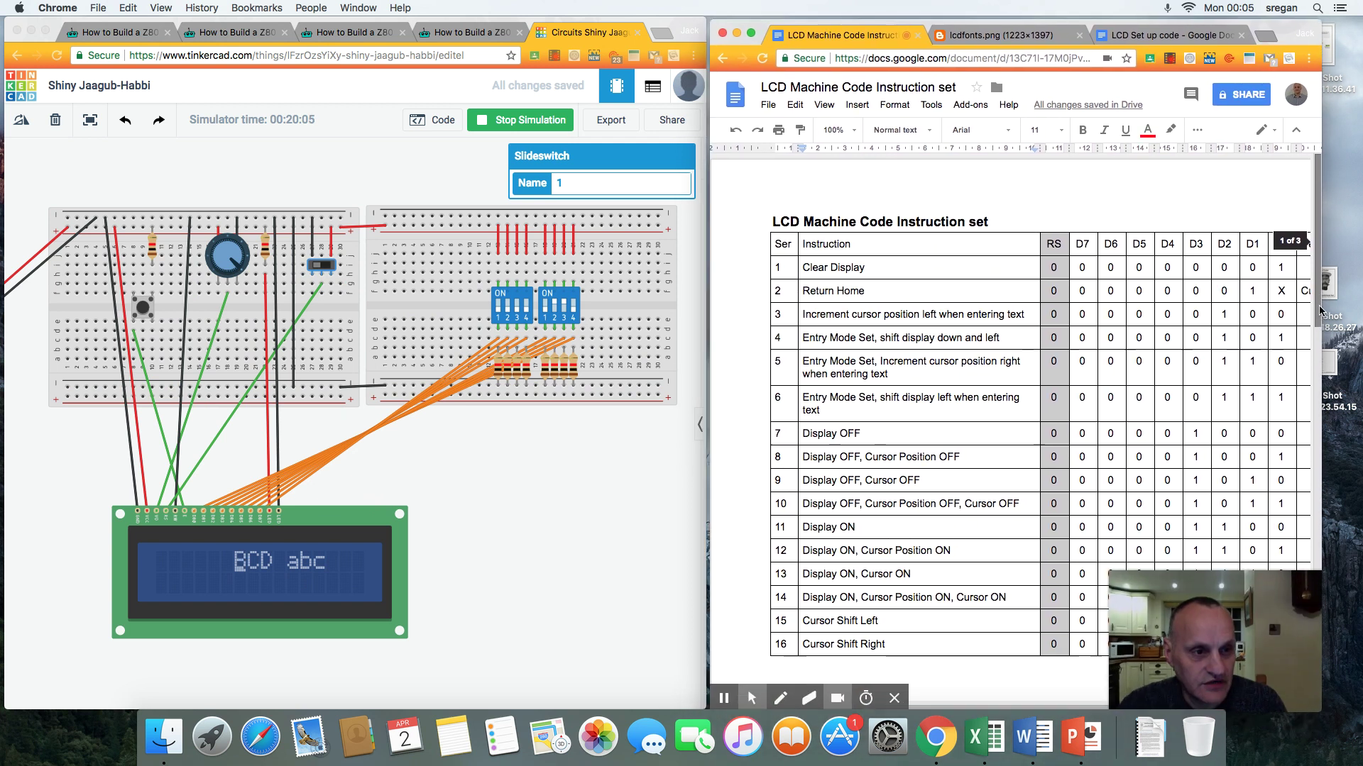
{"action": "left_click_drag", "start_coordinate": [1322, 305], "coordinate": [1296, 492]}
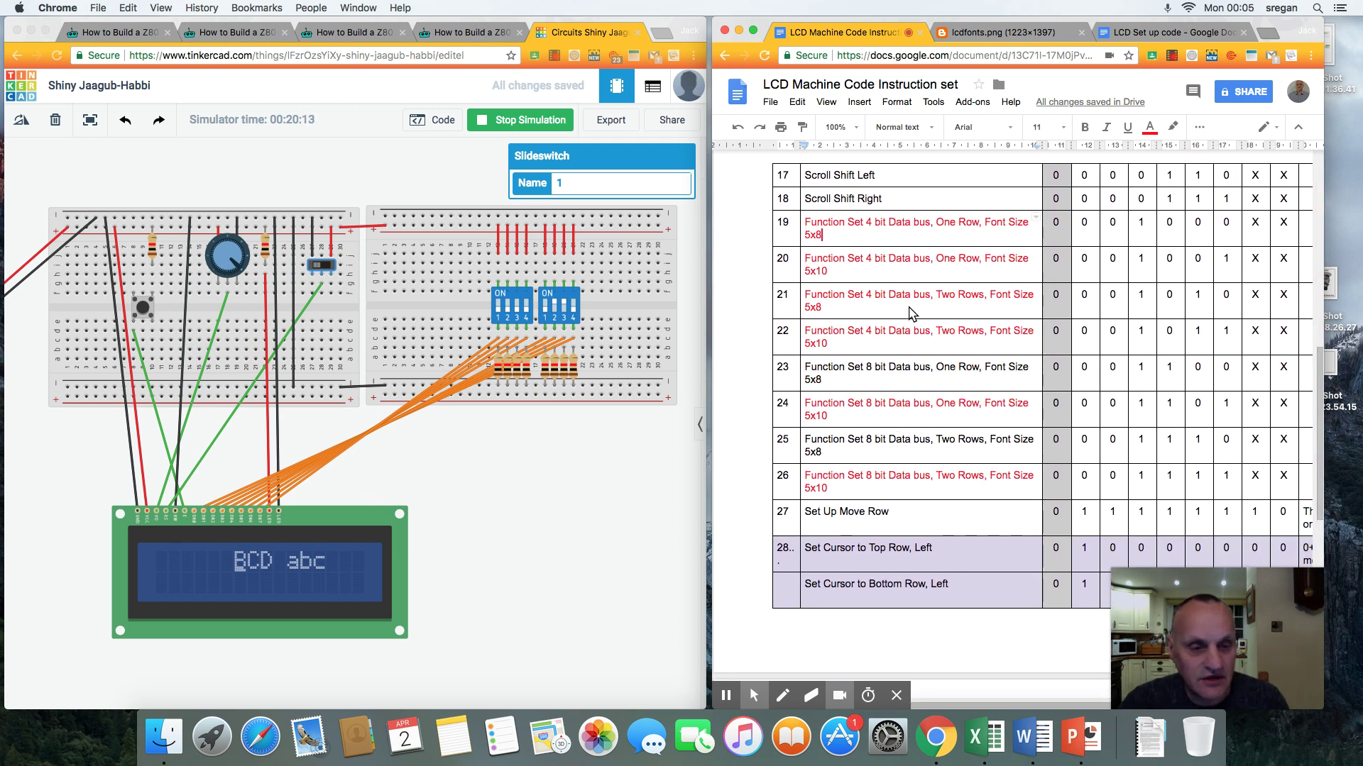
{"action": "scroll", "coordinate": [1312, 426], "scroll_direction": "down", "scroll_amount": 3}
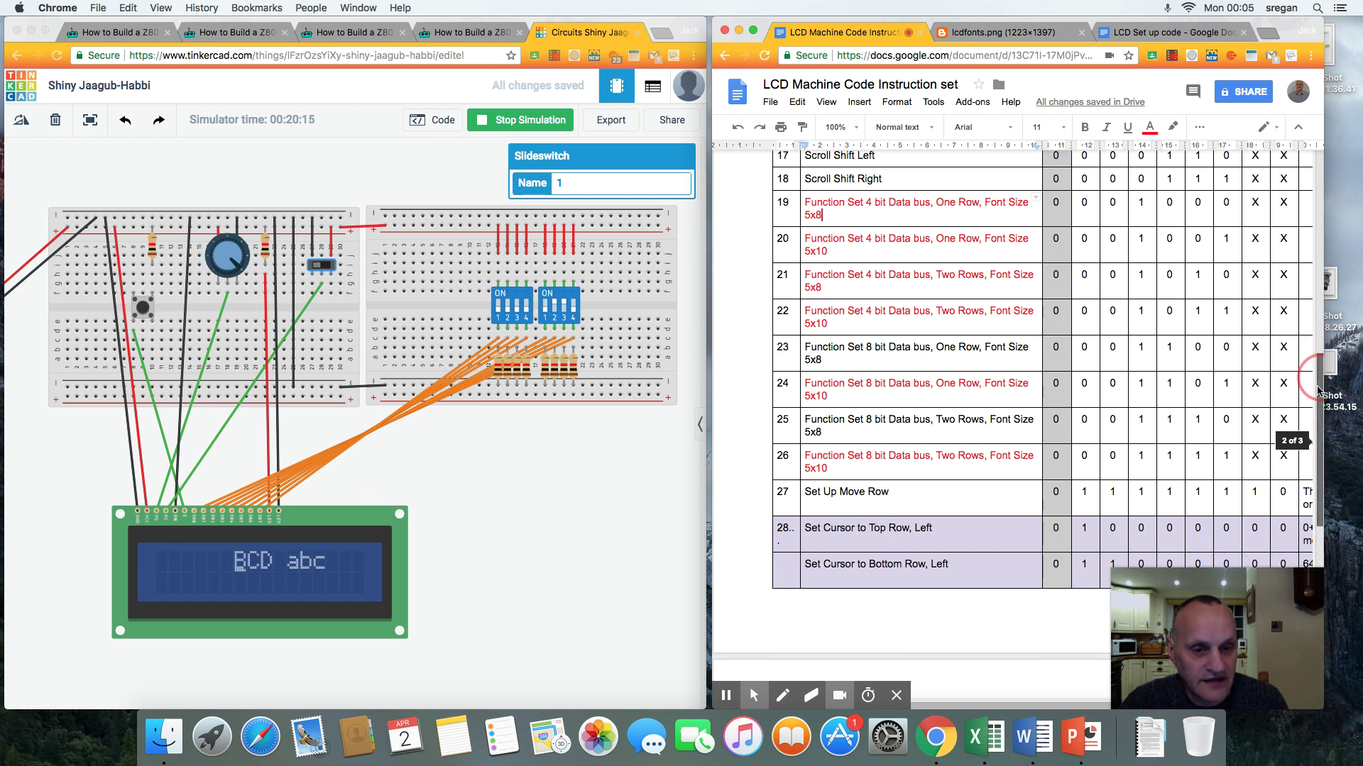
{"action": "scroll", "coordinate": [1311, 425], "scroll_direction": "down", "scroll_amount": 1}
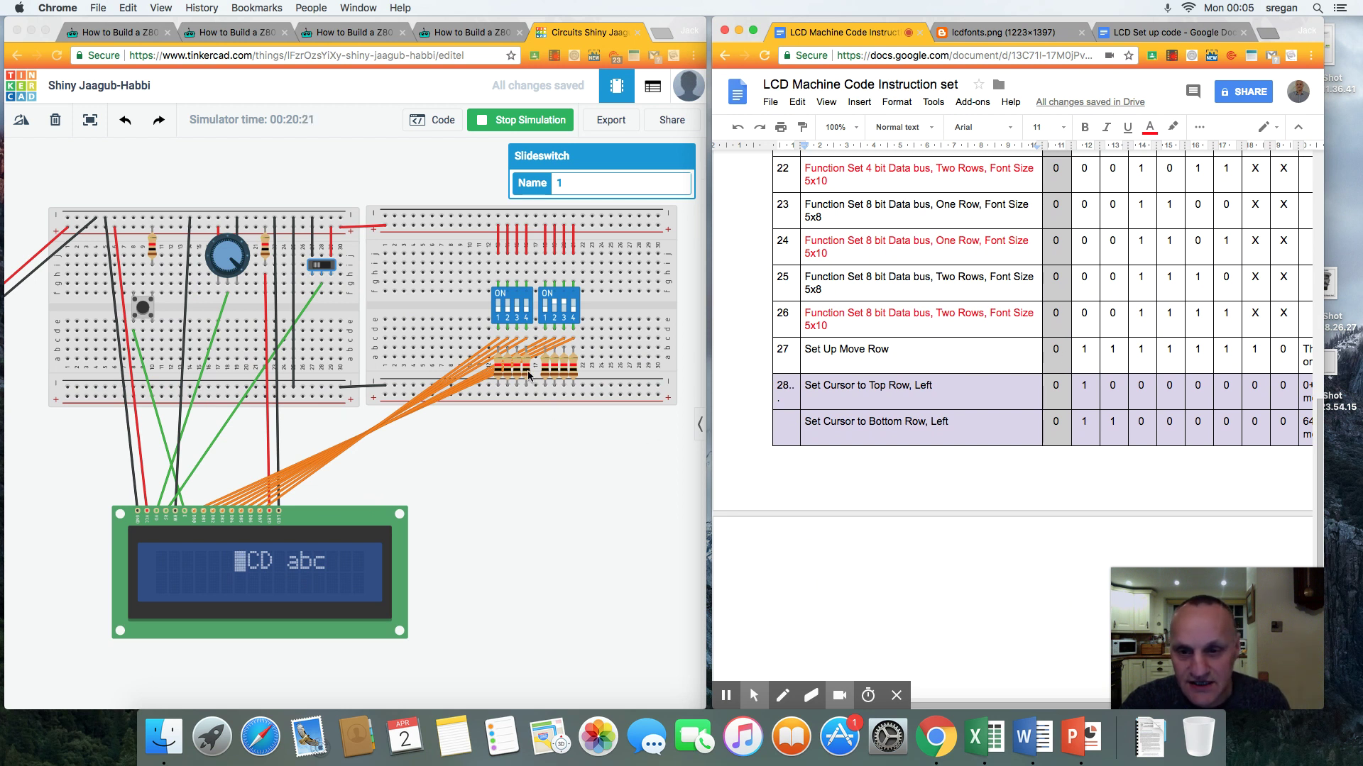
{"action": "left_click", "coordinate": [500, 308]}
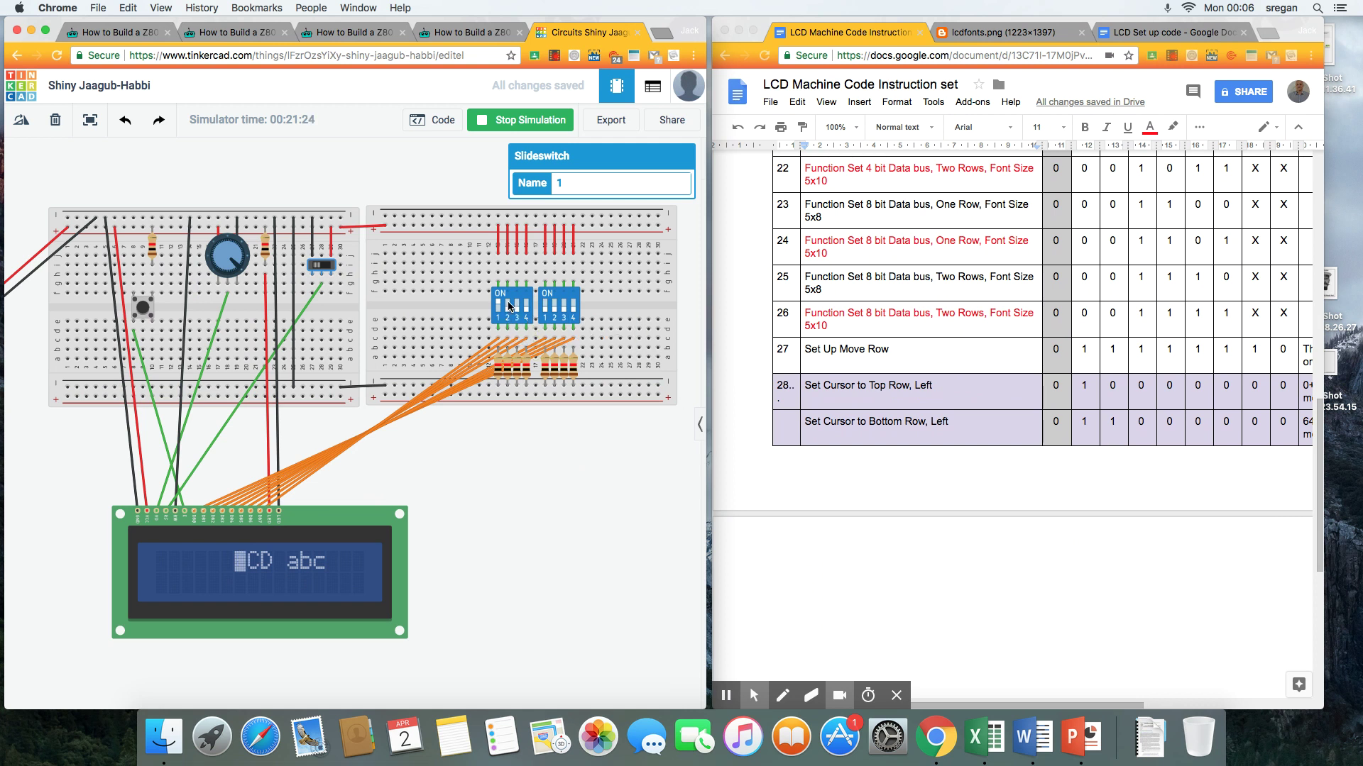
{"action": "left_click", "coordinate": [142, 310]}
{"action": "left_click", "coordinate": [143, 310]}
{"action": "left_click", "coordinate": [155, 317]}
Step: Return the scrolled text and cursor to the LCD's home position using the Return Home instruction at the start of the instruction set
{"action": "left_click", "coordinate": [1319, 460]}
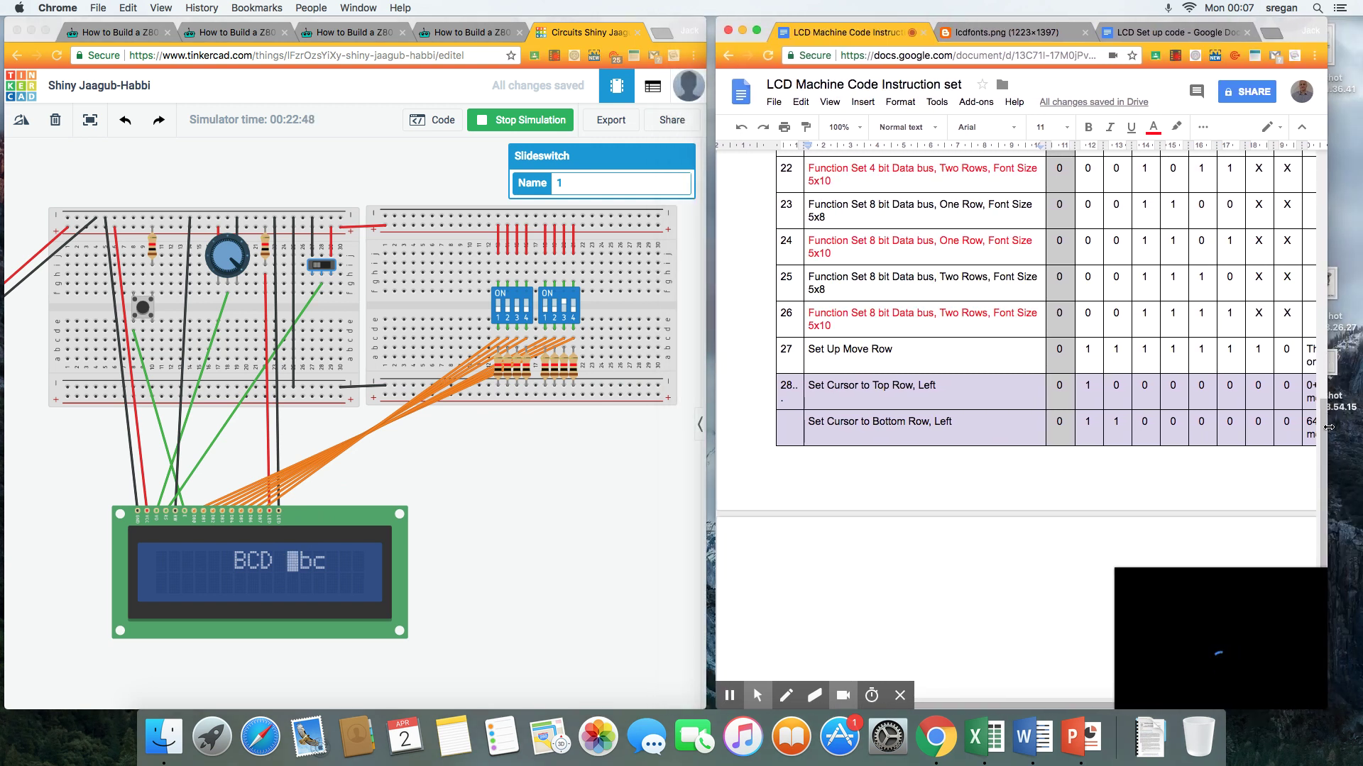
{"action": "scroll", "coordinate": [1299, 355], "scroll_direction": "up", "scroll_amount": 15}
{"action": "scroll", "coordinate": [1292, 201], "scroll_direction": "up", "scroll_amount": 2}
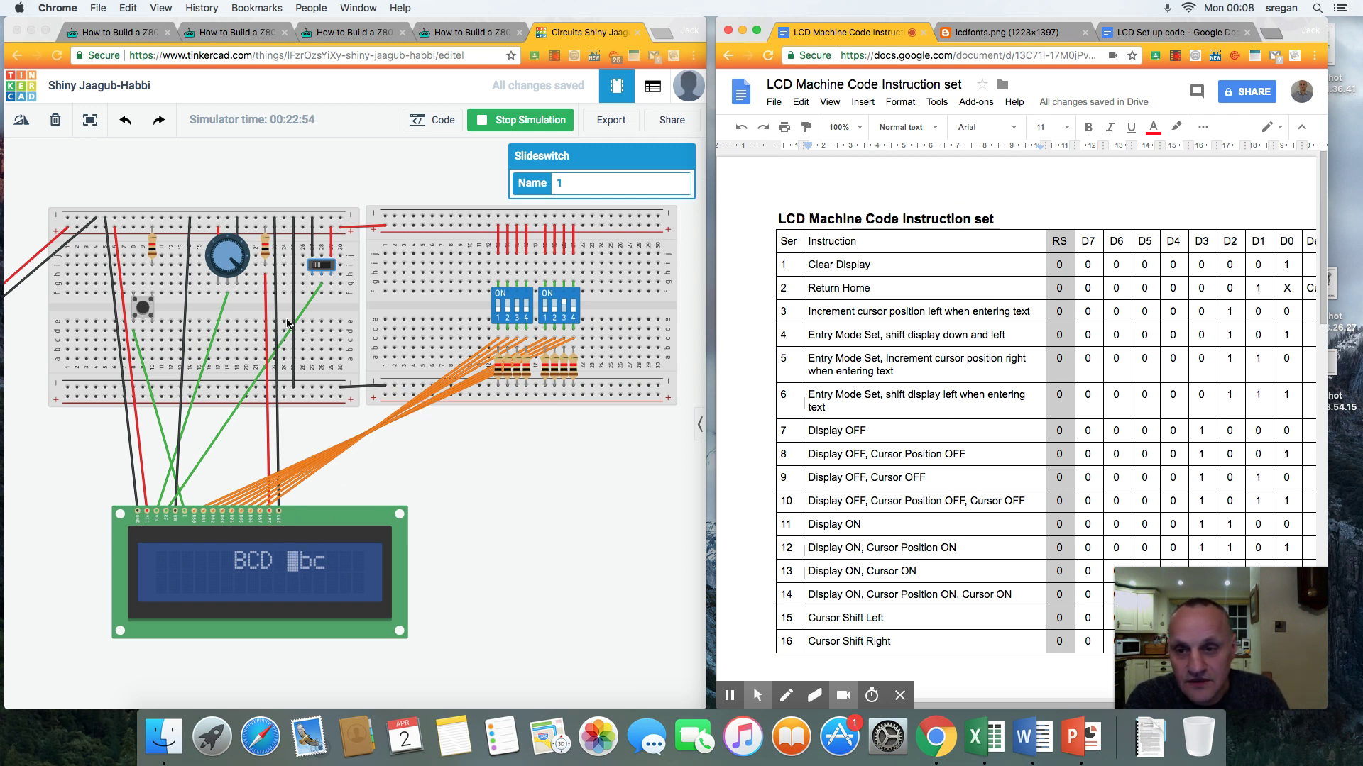
{"action": "left_click", "coordinate": [139, 309]}
{"action": "left_click", "coordinate": [139, 310]}
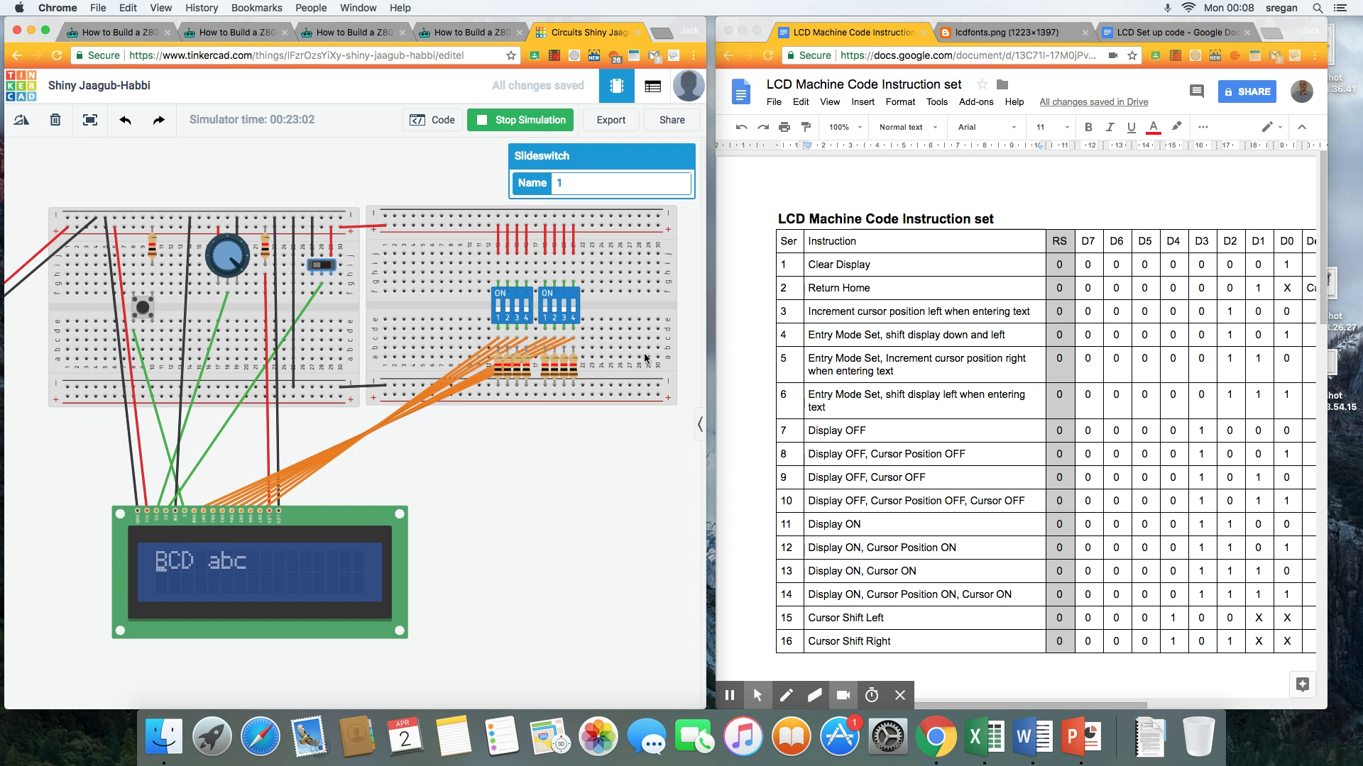
Step: Find the Set Cursor to Top Row code and send it with an offset that places the cursor in the top row's last column
{"action": "left_click", "coordinate": [1318, 397]}
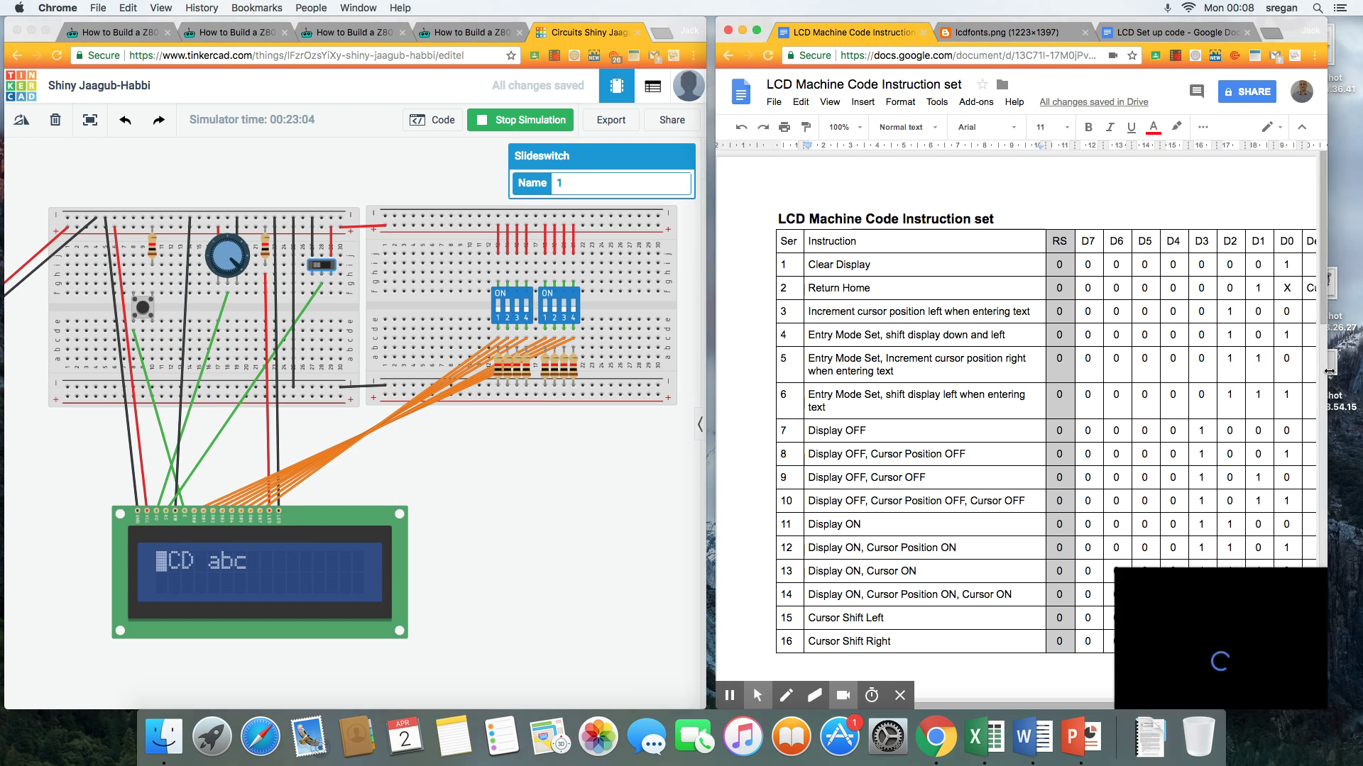
{"action": "scroll", "coordinate": [1310, 426], "scroll_direction": "down", "scroll_amount": 10}
{"action": "scroll", "coordinate": [1303, 488], "scroll_direction": "down", "scroll_amount": 5}
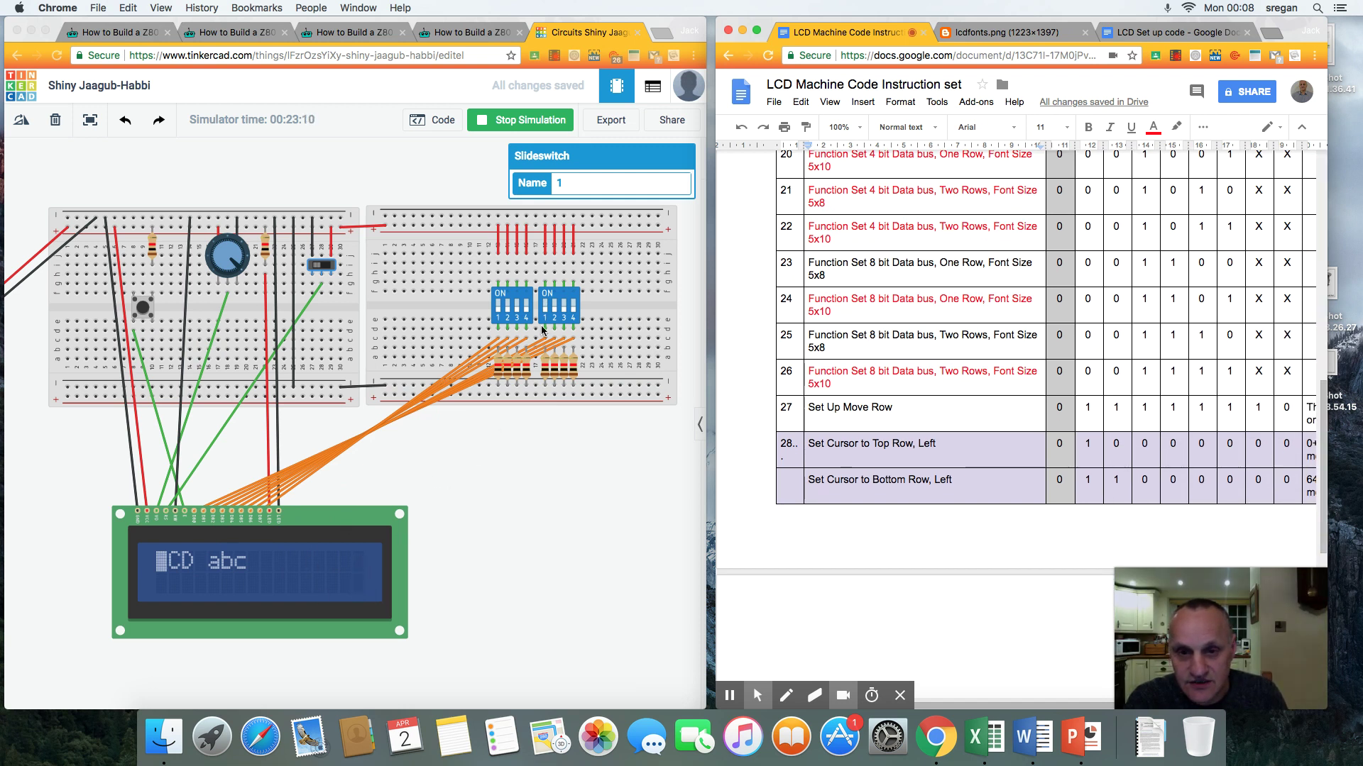
{"action": "left_click", "coordinate": [507, 307]}
{"action": "left_click", "coordinate": [500, 308]}
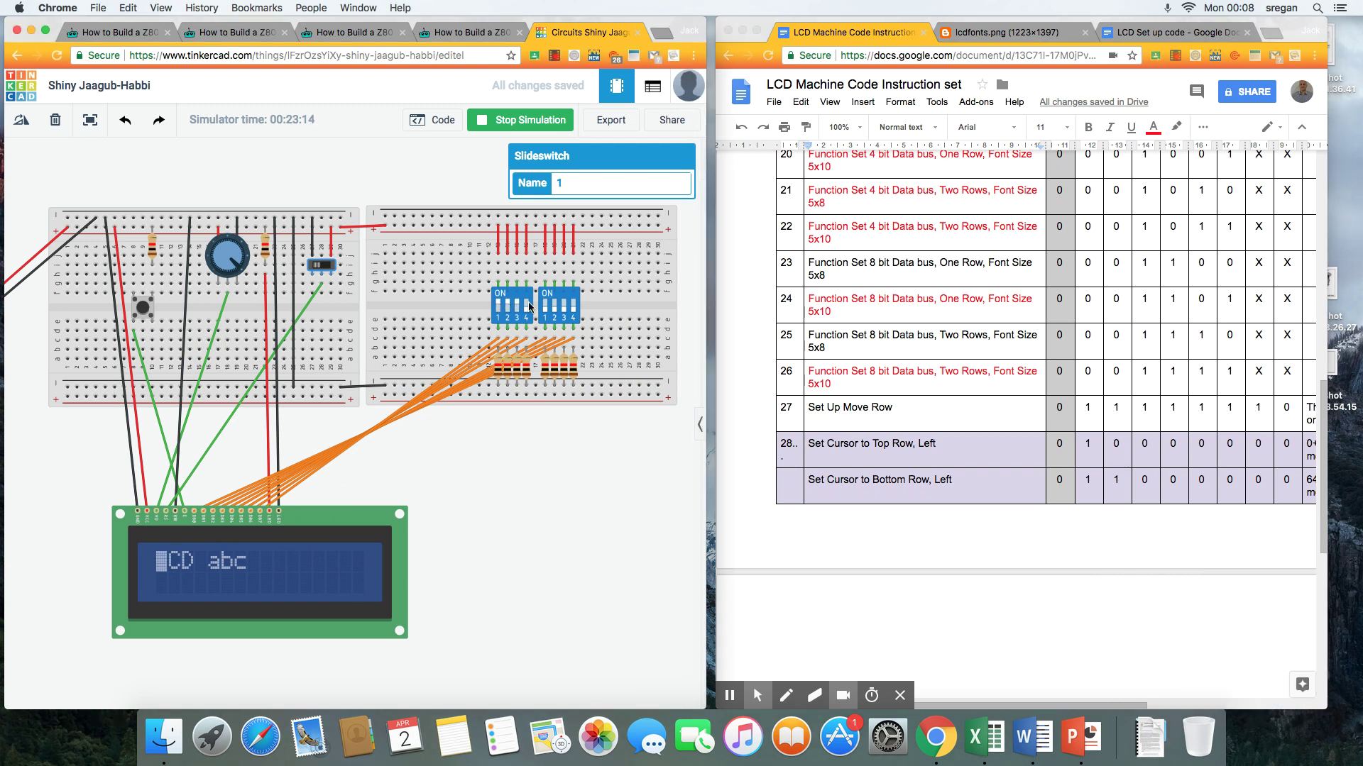
{"action": "left_click", "coordinate": [554, 308]}
{"action": "left_click", "coordinate": [552, 307]}
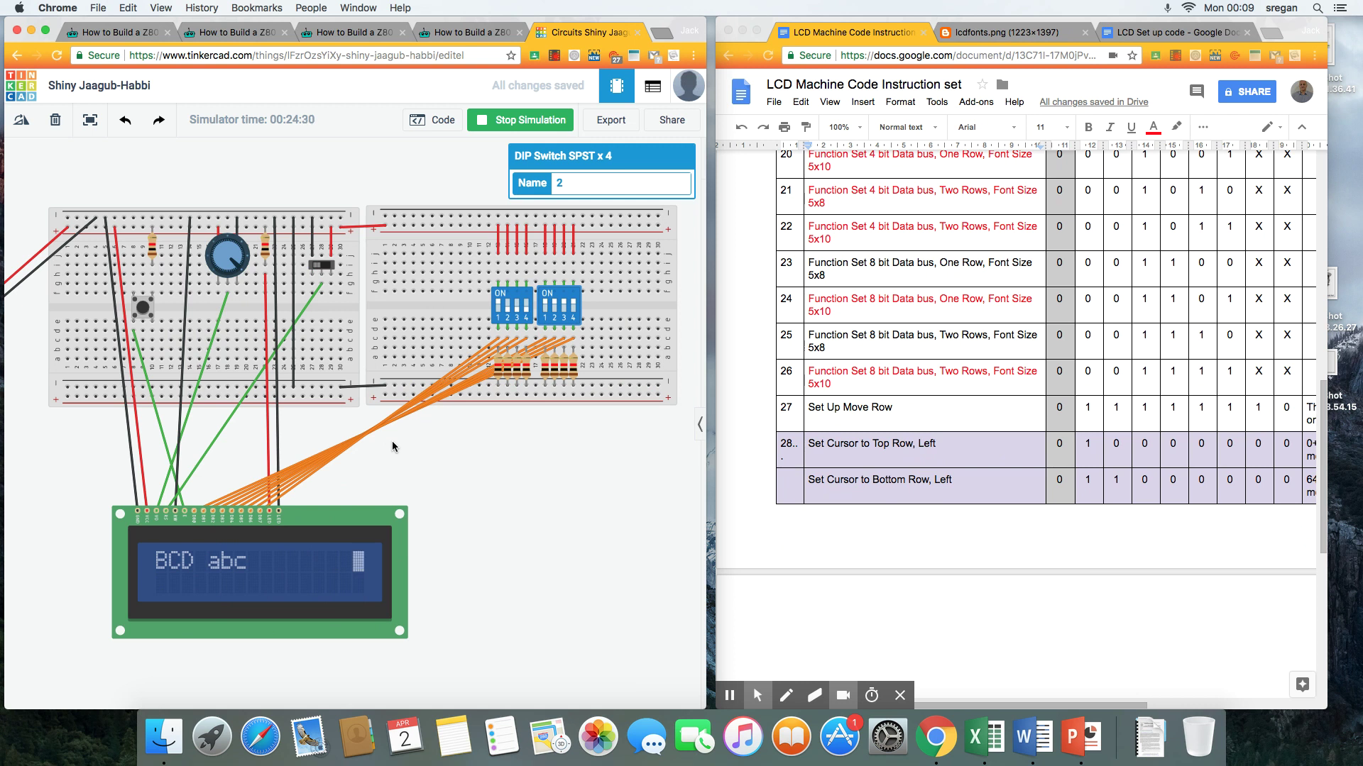
Step: Flip the RS slide switch, check the LCD font table for character codes, and return to the instruction set
{"action": "left_click", "coordinate": [326, 270]}
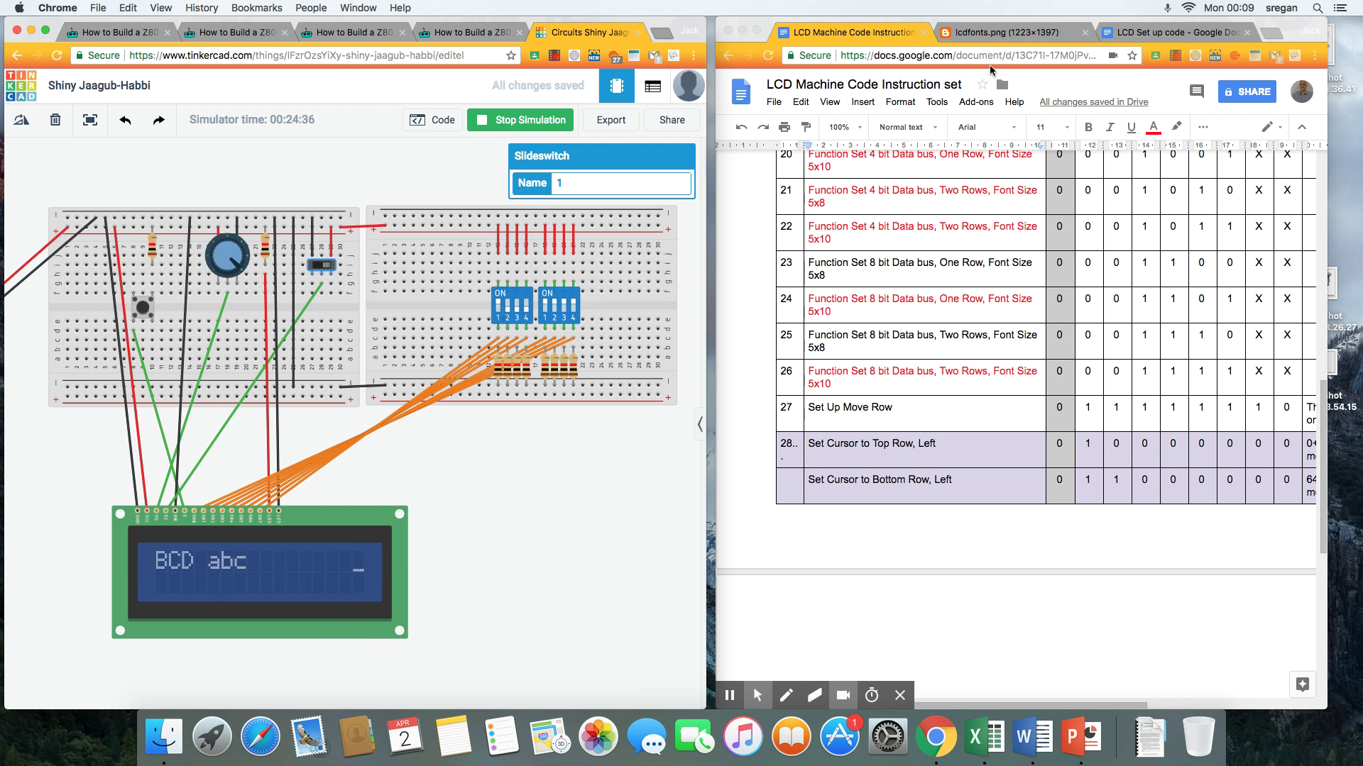
{"action": "left_click", "coordinate": [1008, 32]}
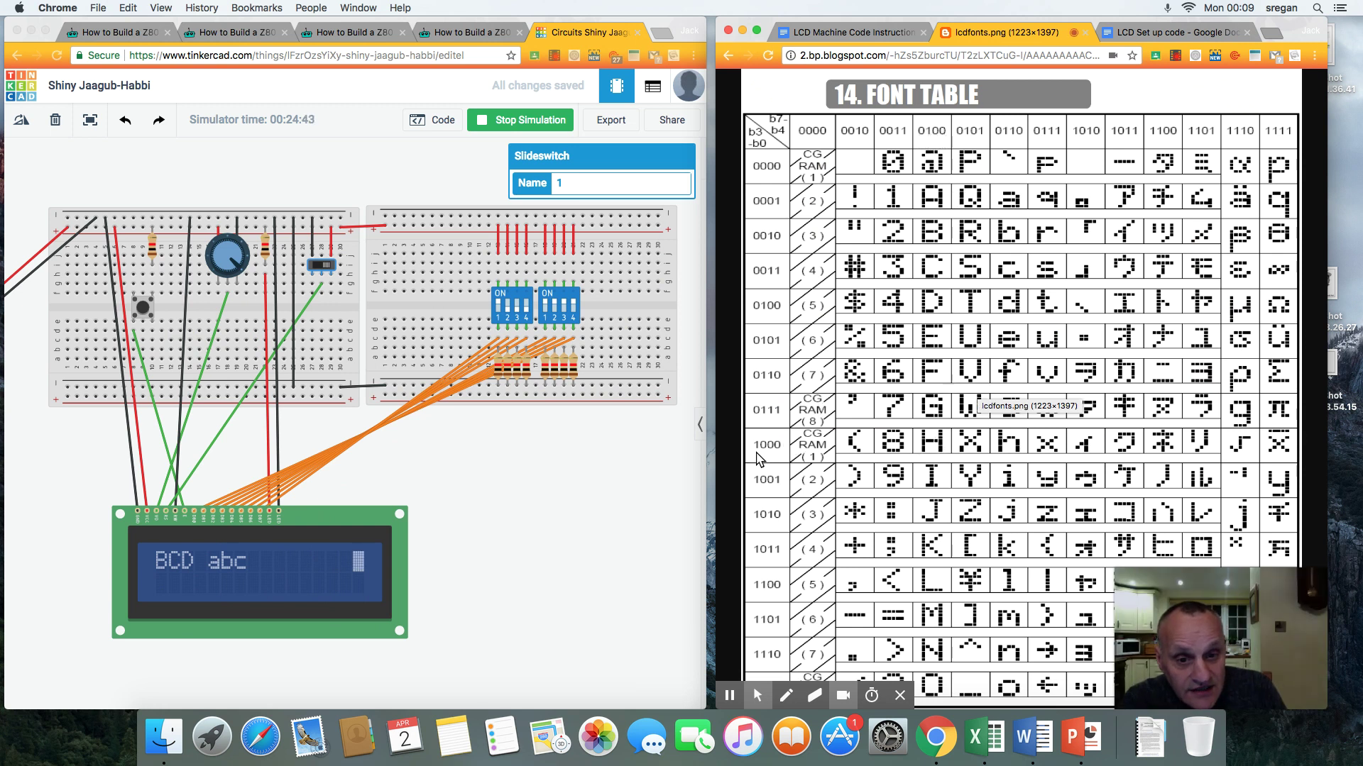
{"action": "left_click", "coordinate": [875, 33]}
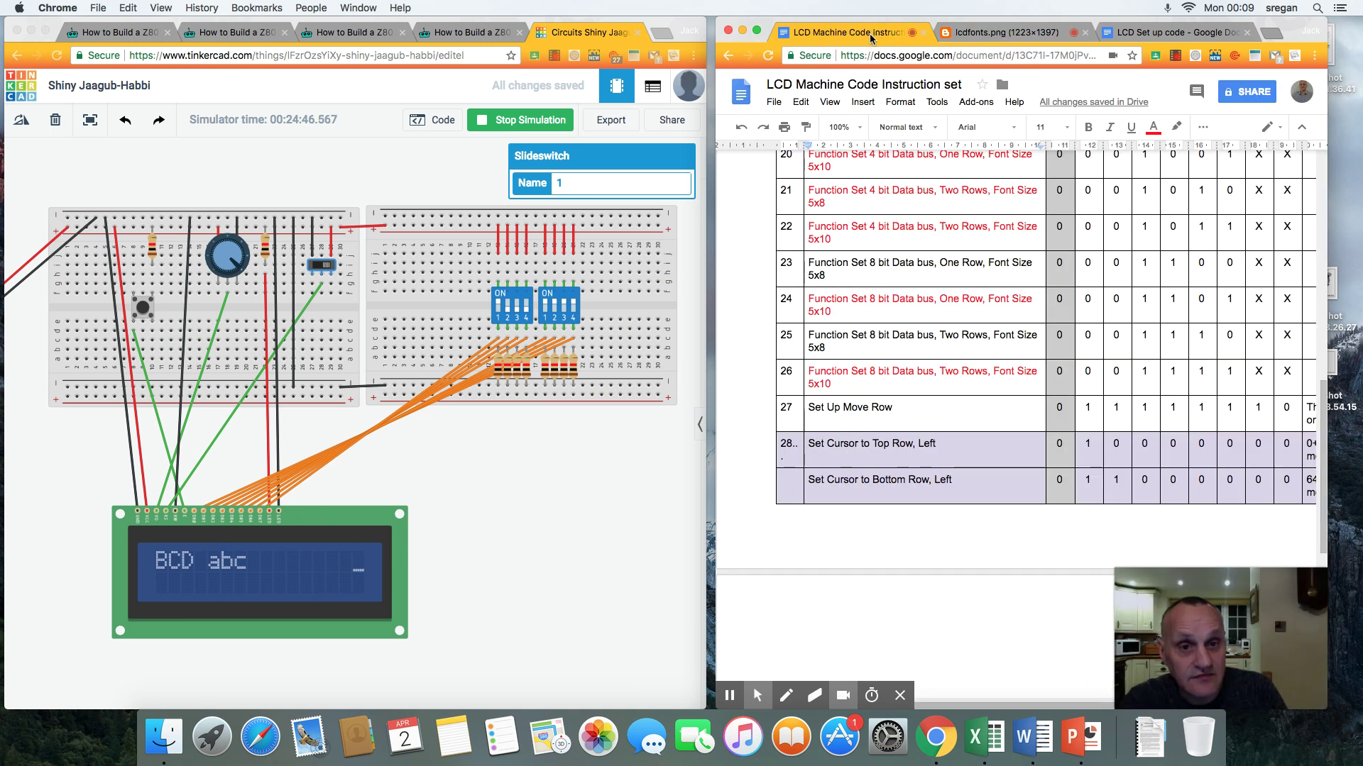
Step: Set the DIP switches to the code for the letter H and send it to the top row's last column
{"action": "left_click", "coordinate": [501, 312]}
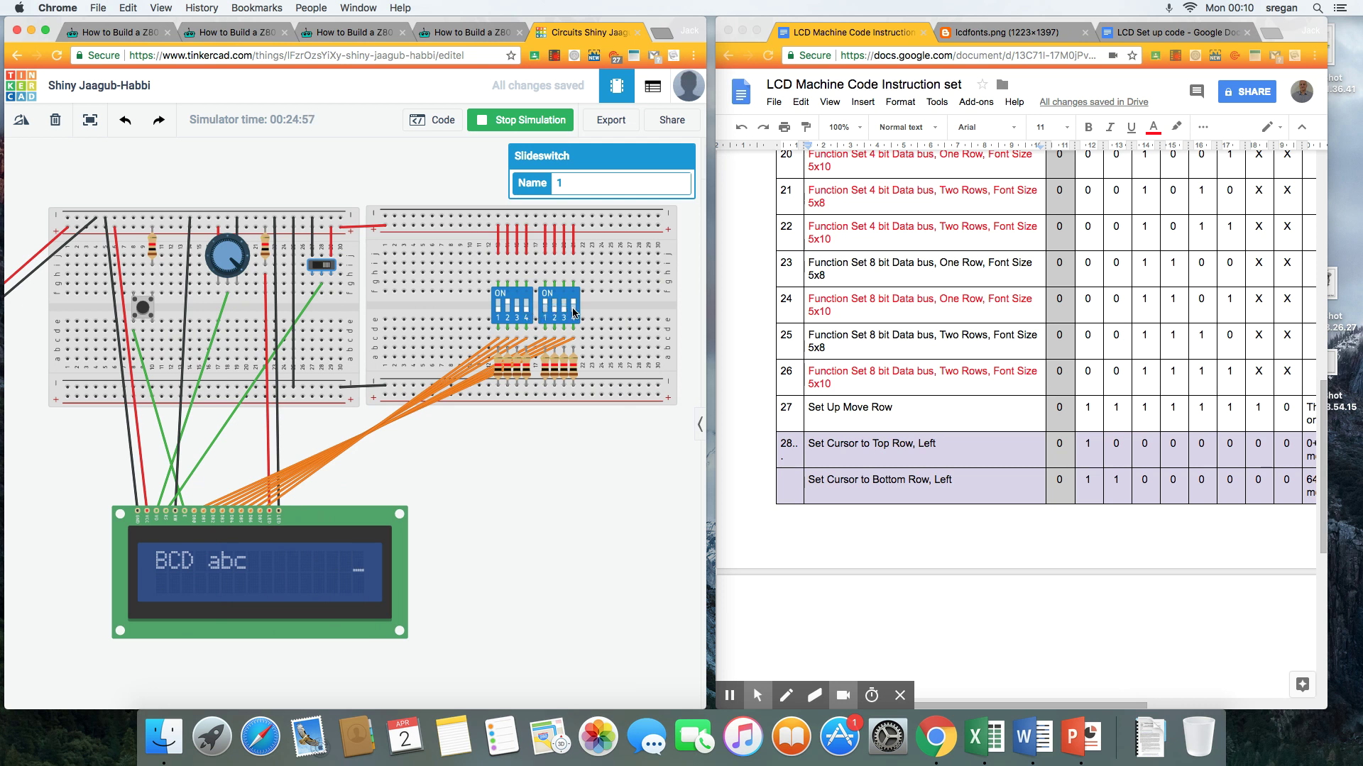
{"action": "left_click", "coordinate": [141, 311]}
Step: Send the instruction that places the cursor in the bottom row's last column, and write the letter H there in character mode
{"action": "left_click", "coordinate": [317, 267]}
{"action": "left_click", "coordinate": [525, 306]}
{"action": "left_click", "coordinate": [554, 307]}
{"action": "left_click", "coordinate": [551, 313]}
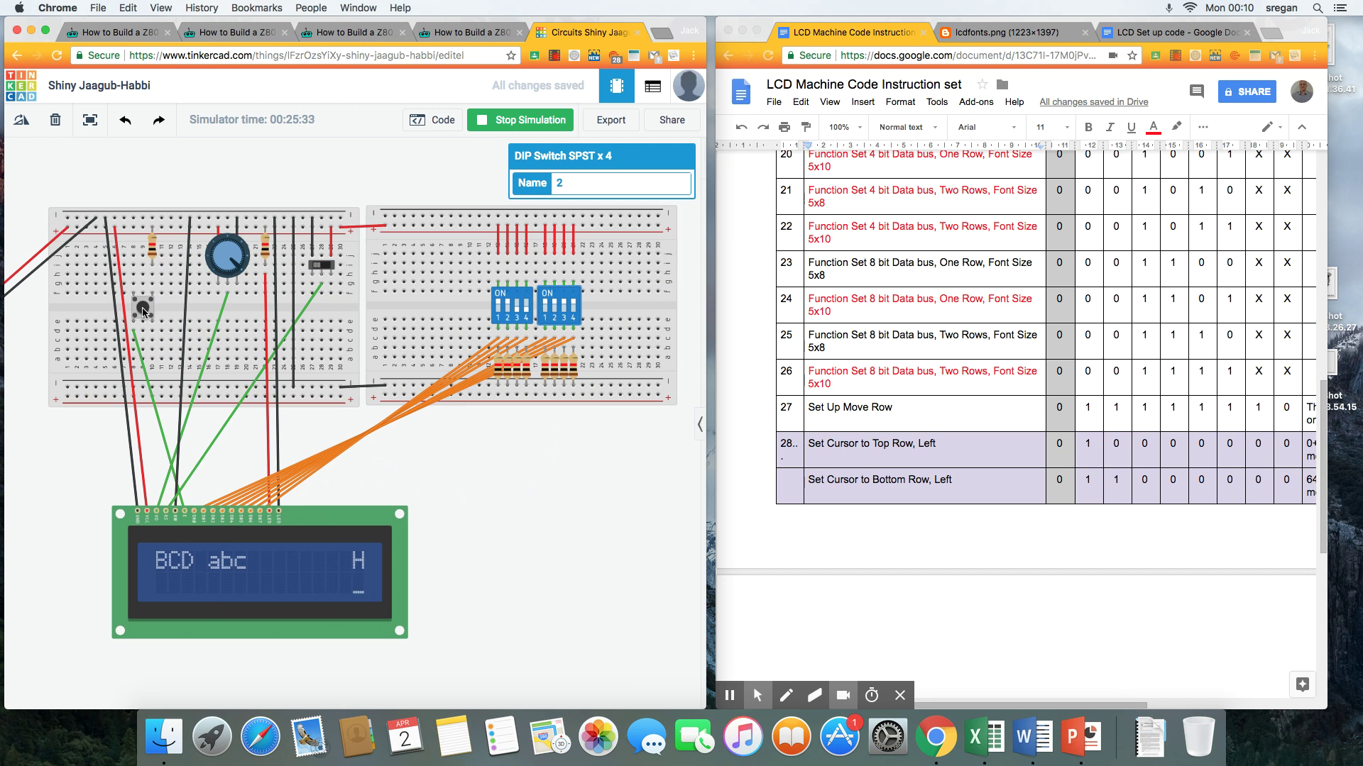
{"action": "left_click", "coordinate": [321, 266]}
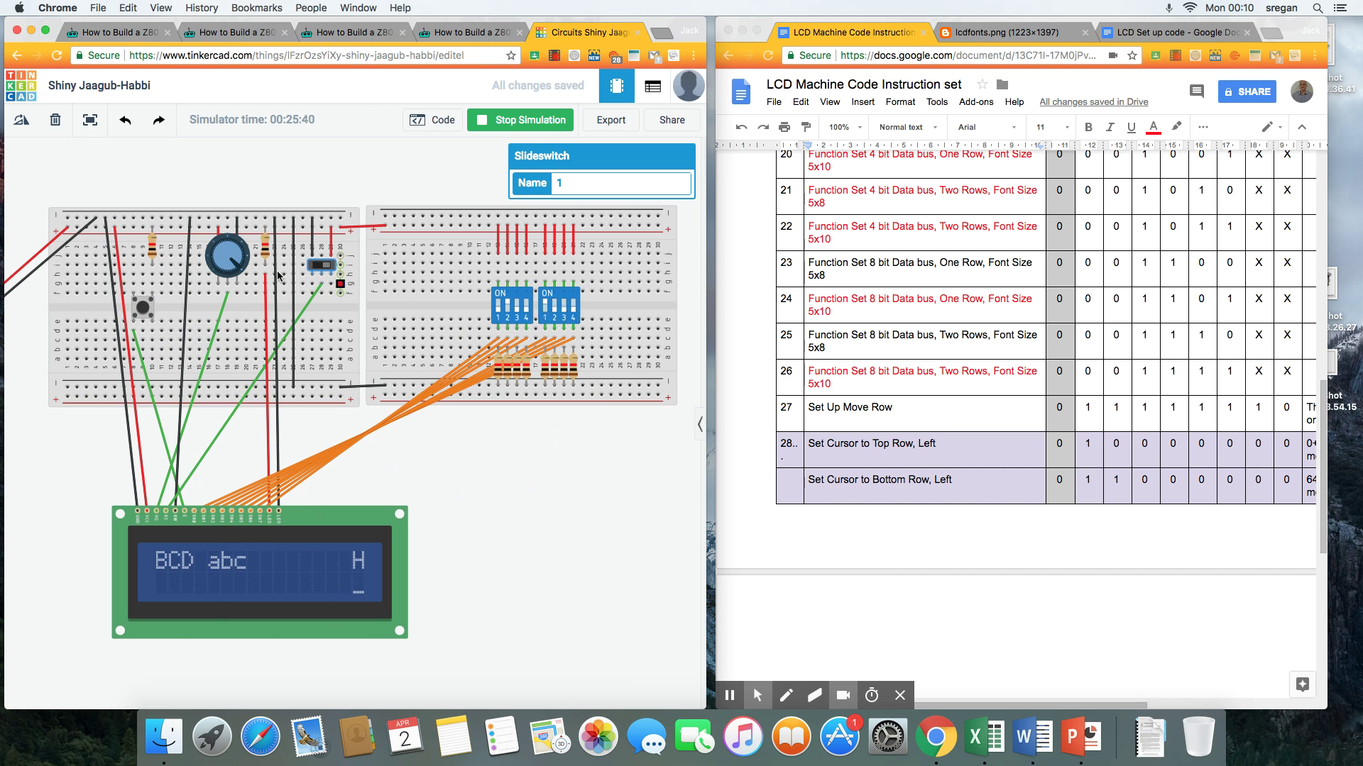
{"action": "left_click", "coordinate": [144, 311]}
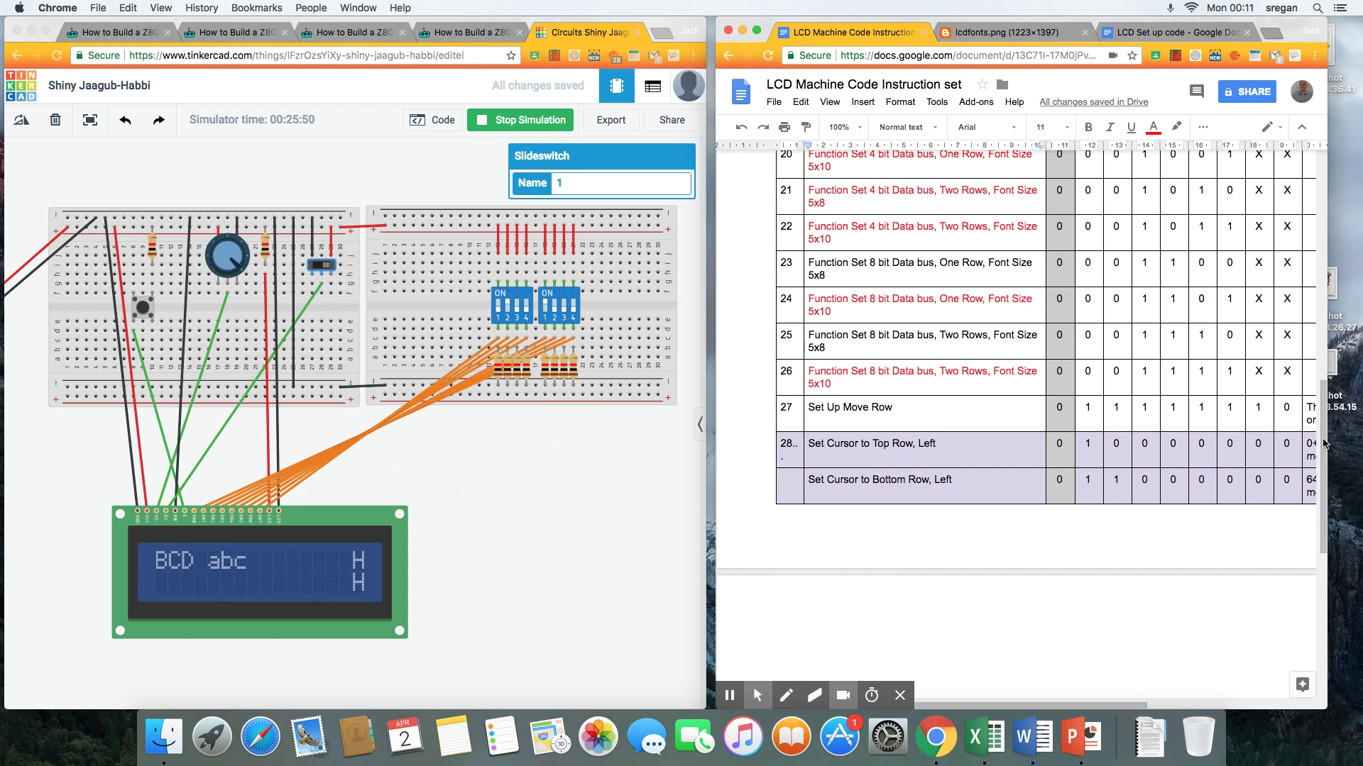
Step: Review the start of the LCD instruction set, the font table and the LCD Set up code document
{"action": "left_click_drag", "start_coordinate": [1322, 398], "coordinate": [1308, 182]}
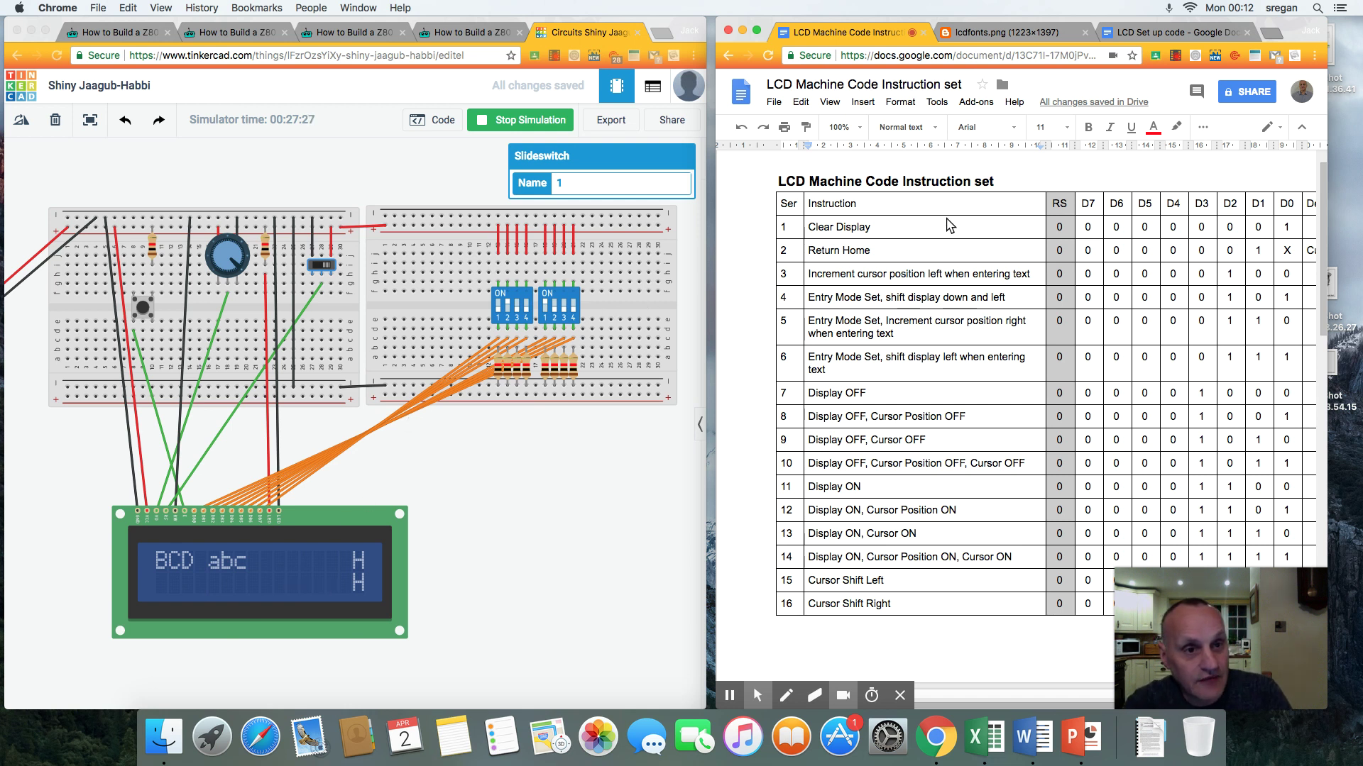
{"action": "left_click", "coordinate": [1093, 33]}
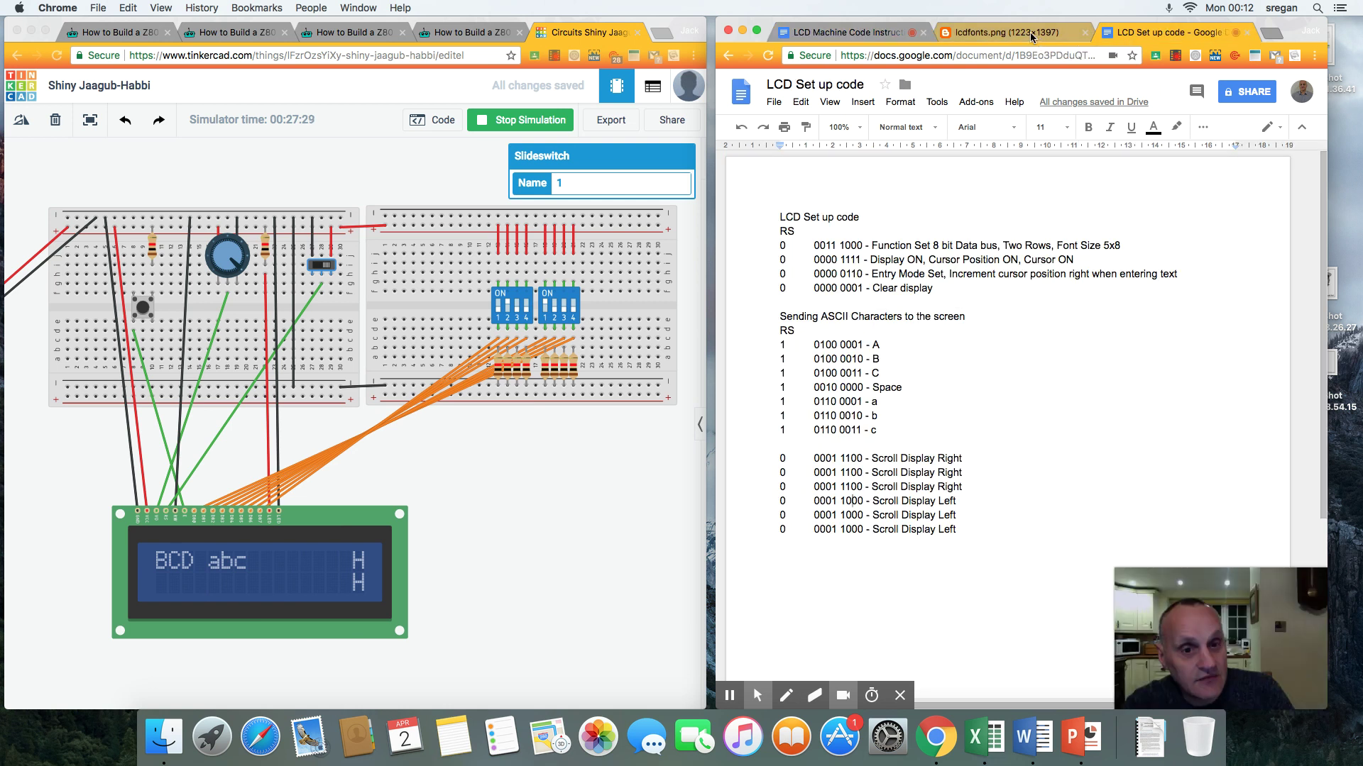
{"action": "left_click", "coordinate": [1029, 31]}
{"action": "left_click", "coordinate": [871, 35]}
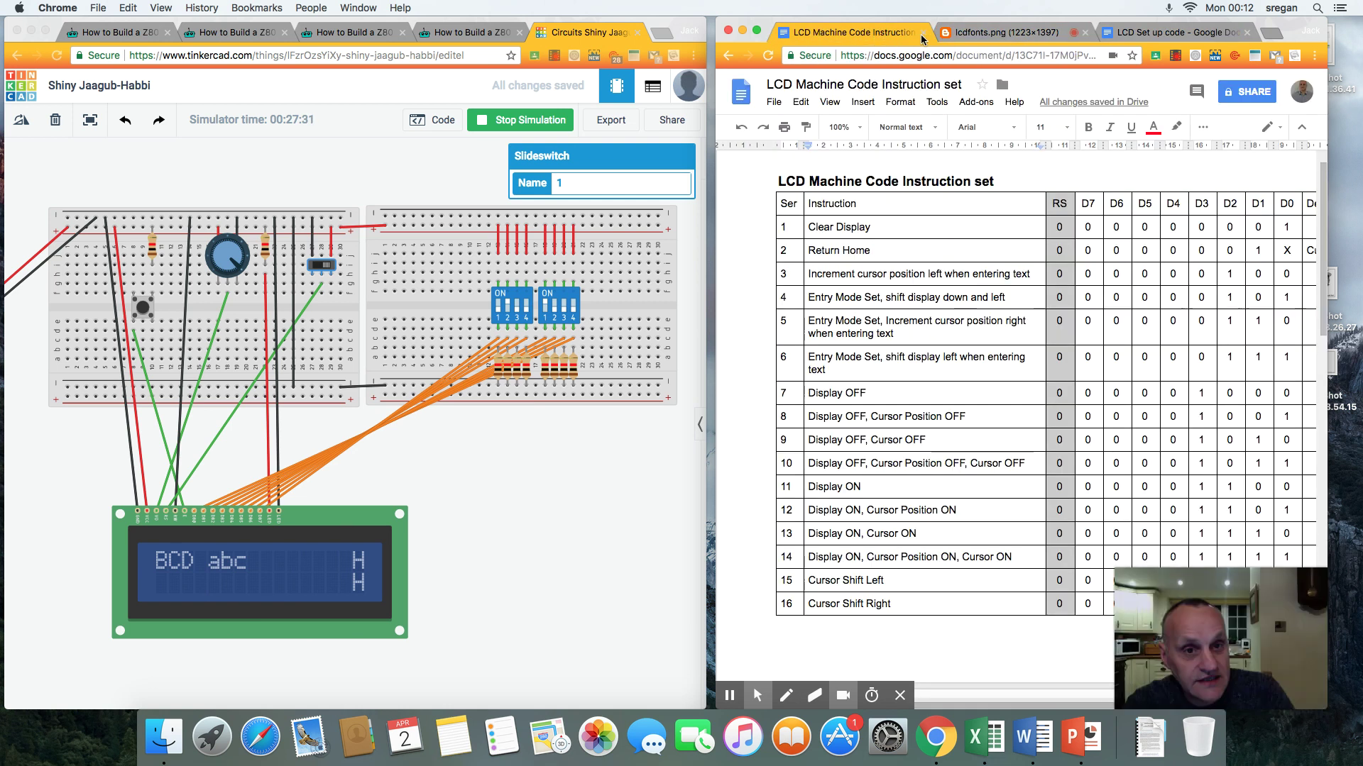
{"action": "left_click", "coordinate": [1219, 31]}
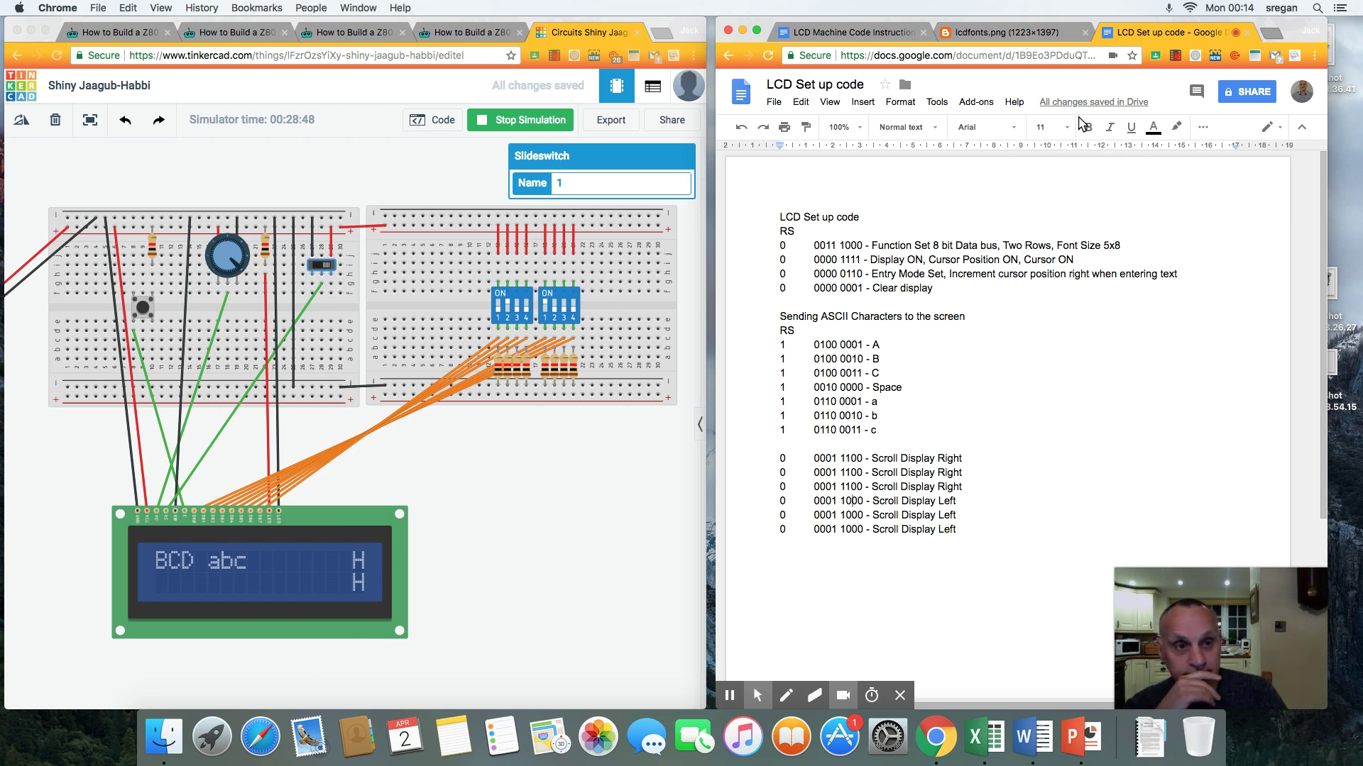
{"action": "left_click", "coordinate": [1177, 59]}
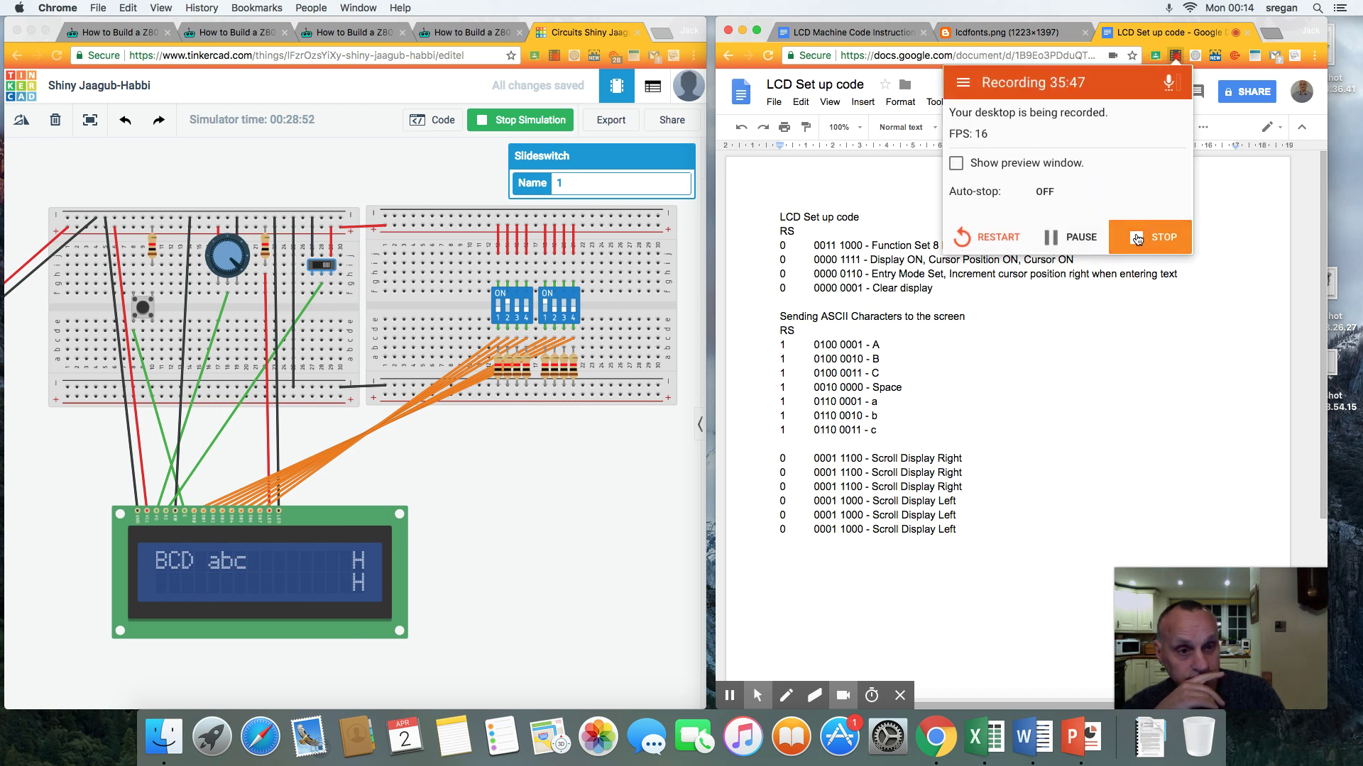